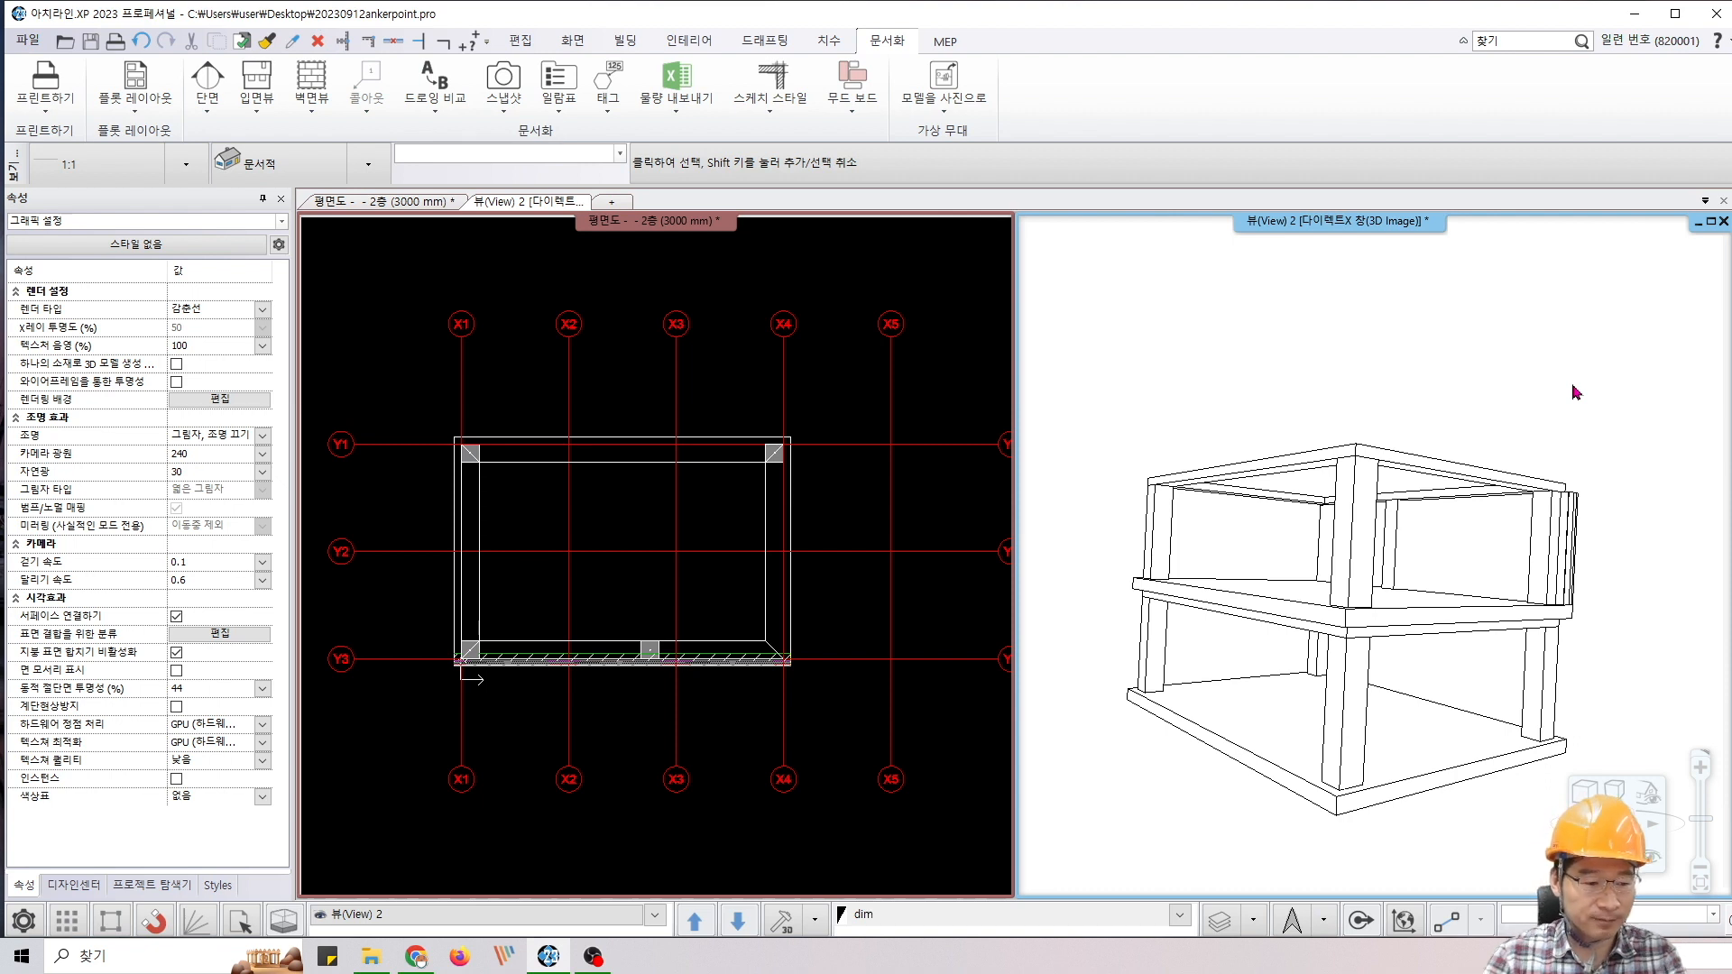
Maximize the 2층 floor plan view and inspect the wall along grid line Y3
click(842, 280)
click(990, 221)
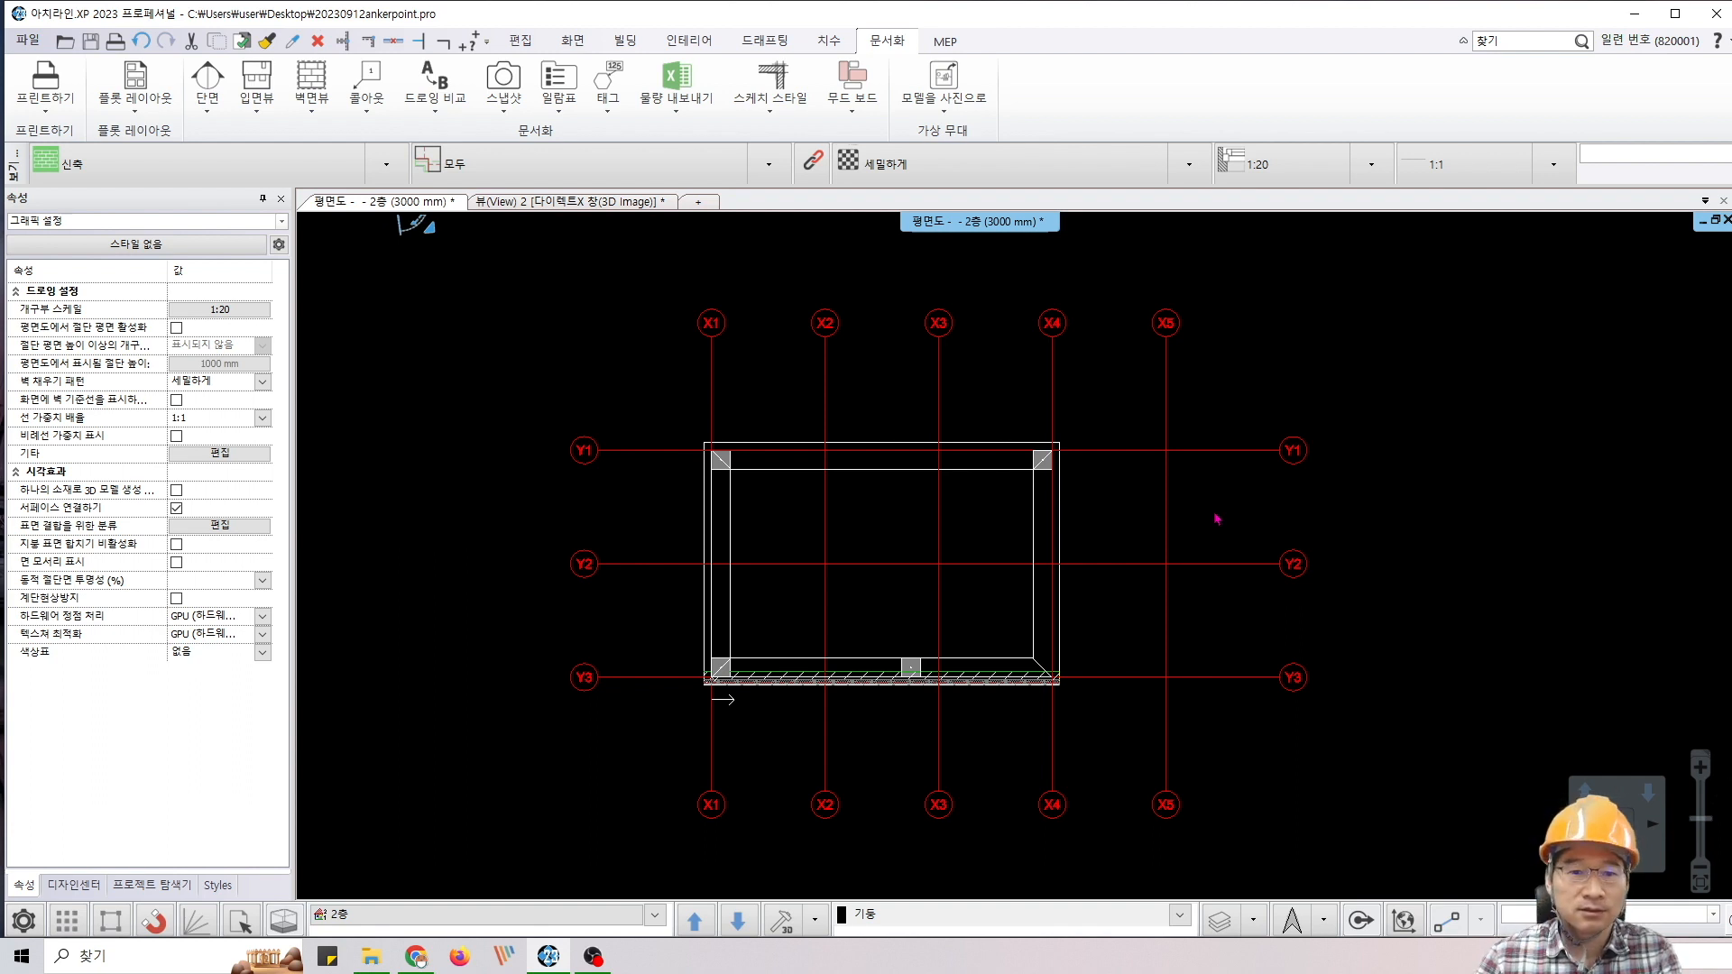
scroll(1173, 523, up, 3)
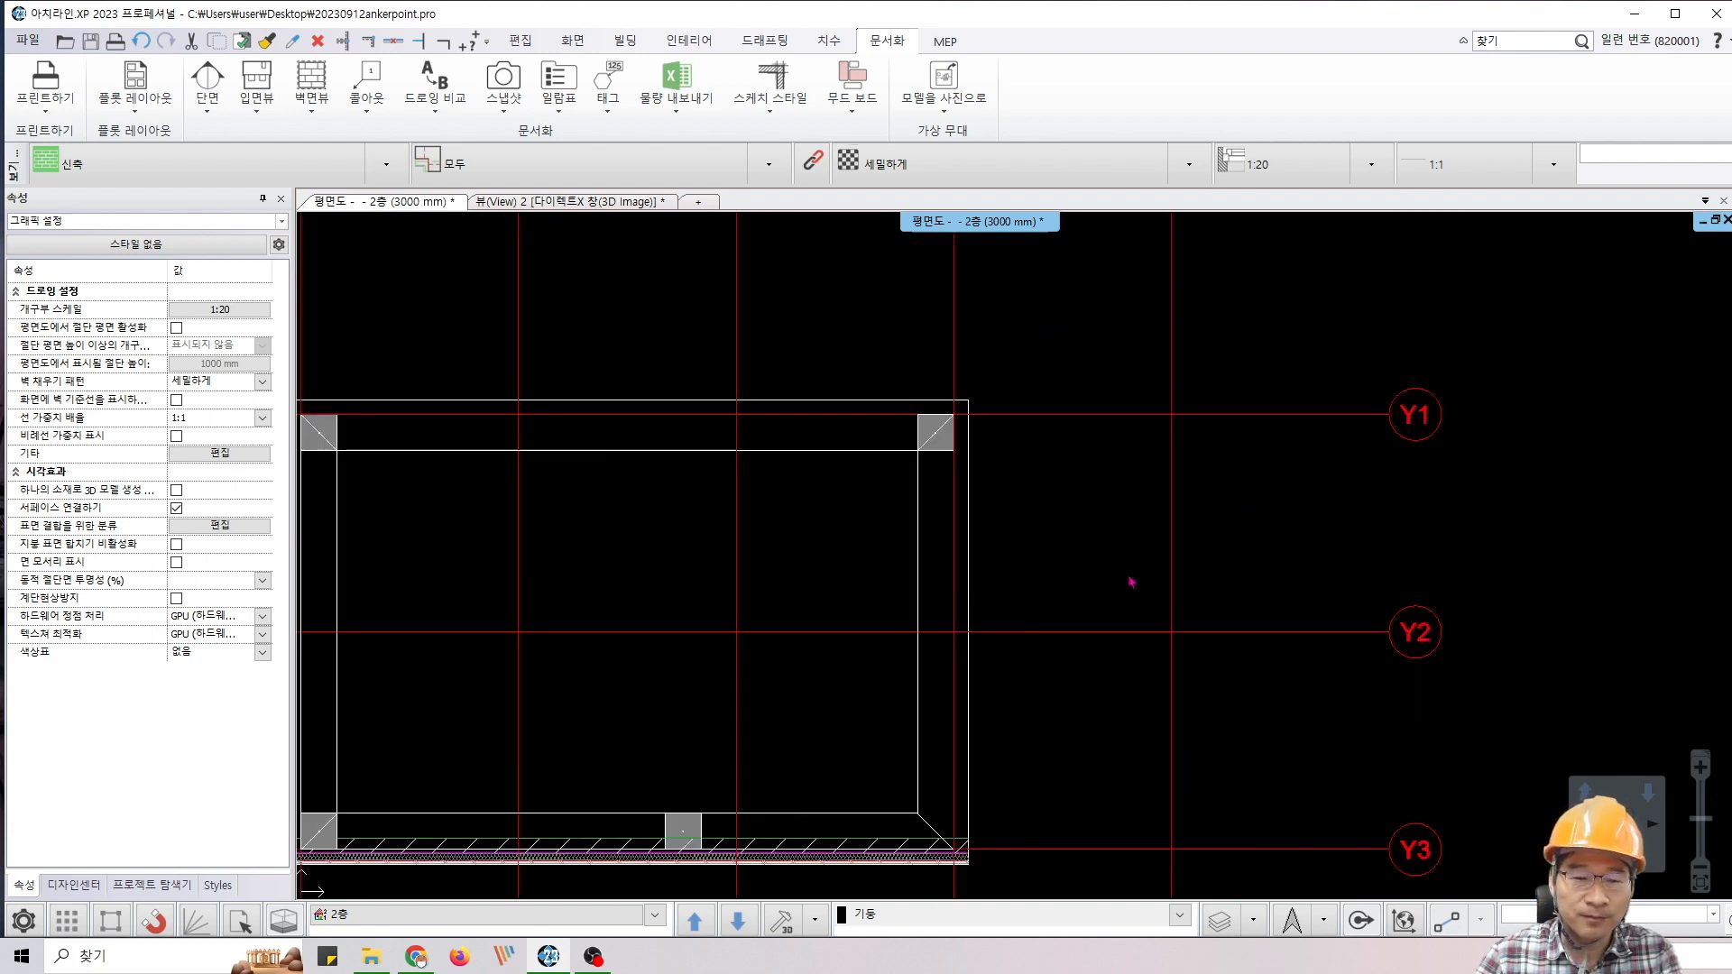
scroll(1132, 583, down, 3)
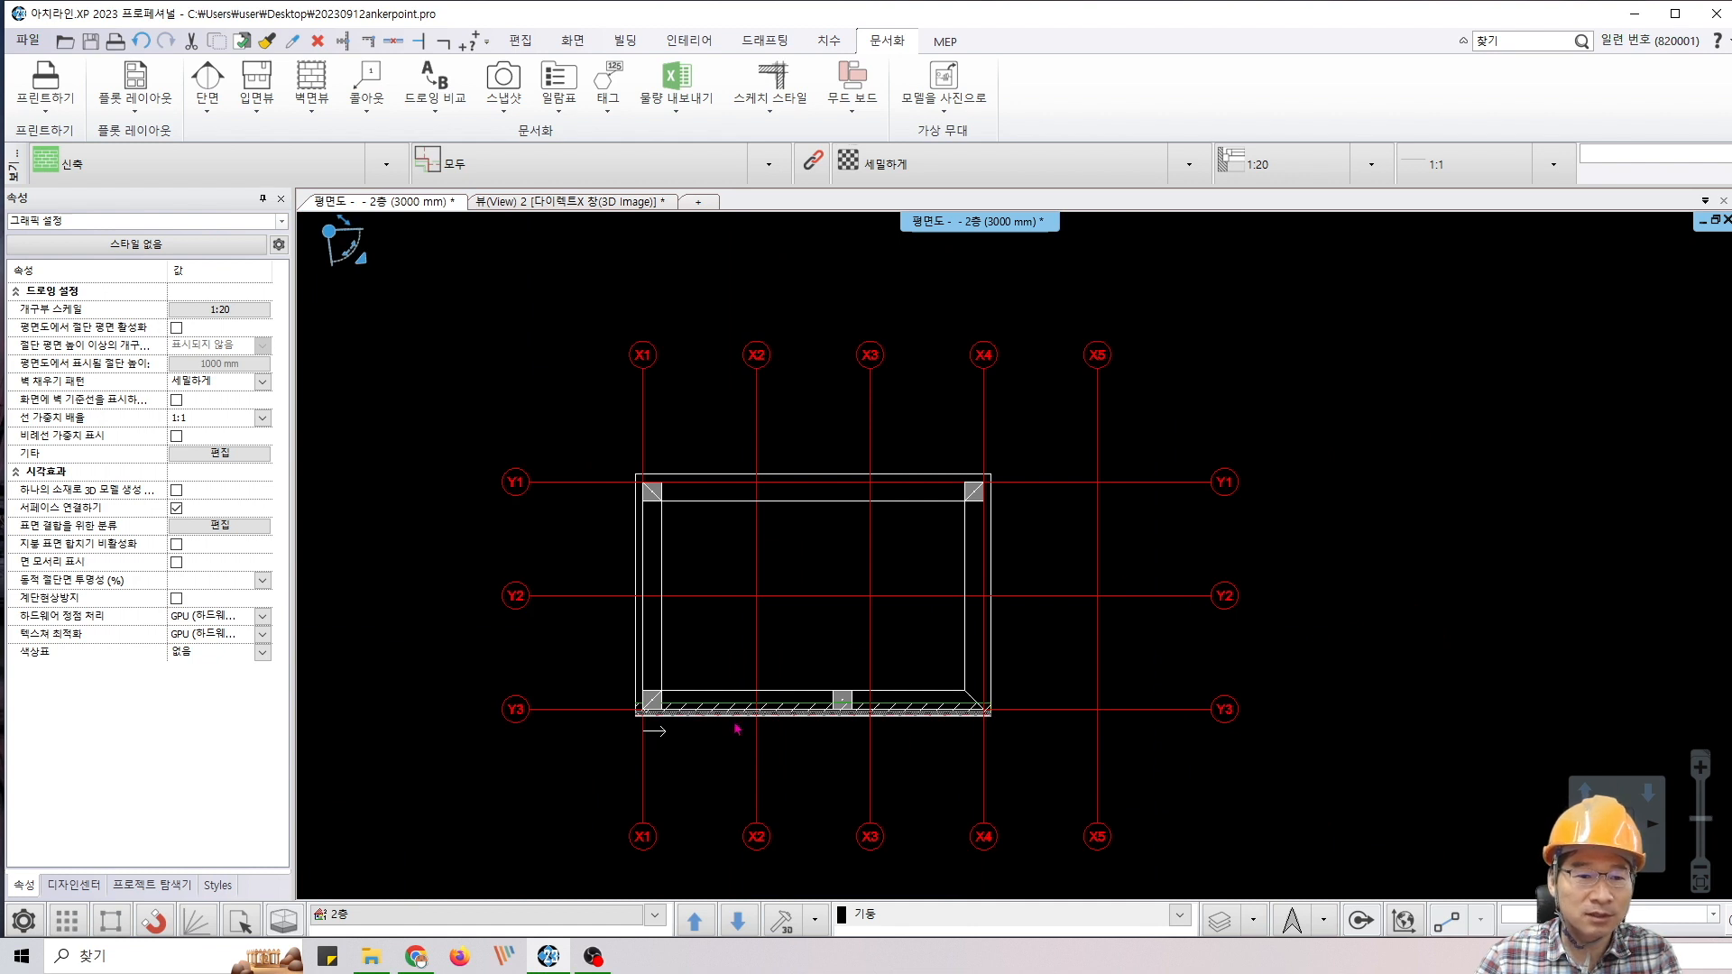
scroll(738, 729, up, 2)
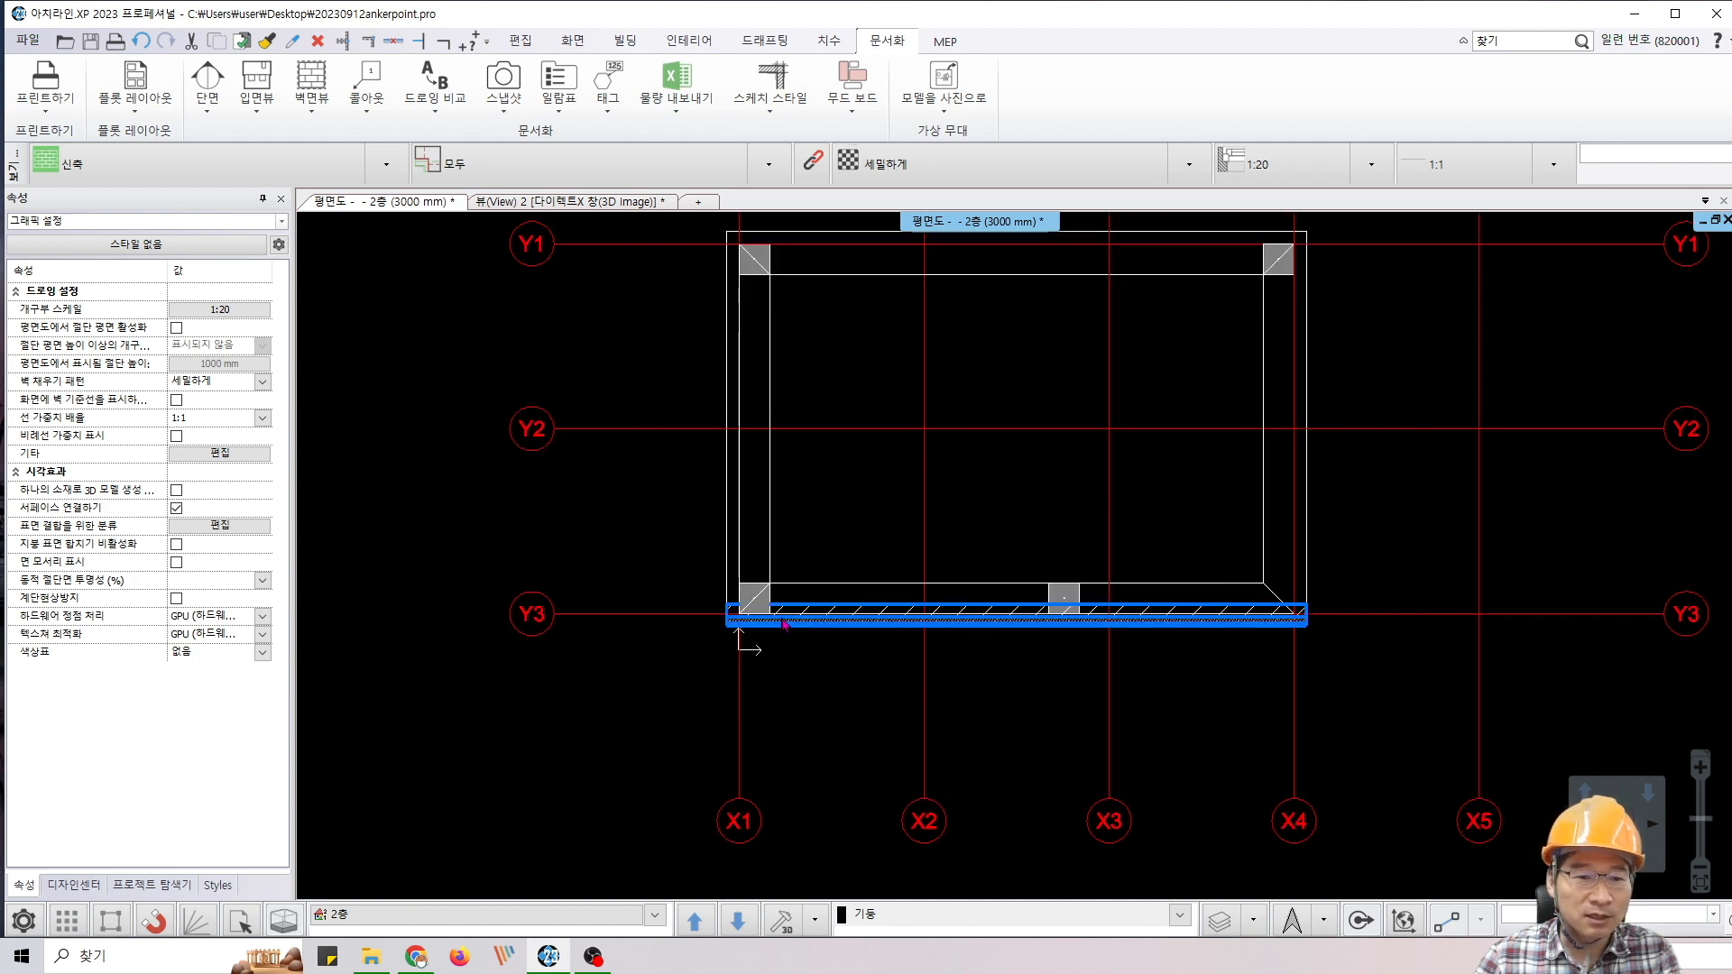
scroll(798, 644, up, 2)
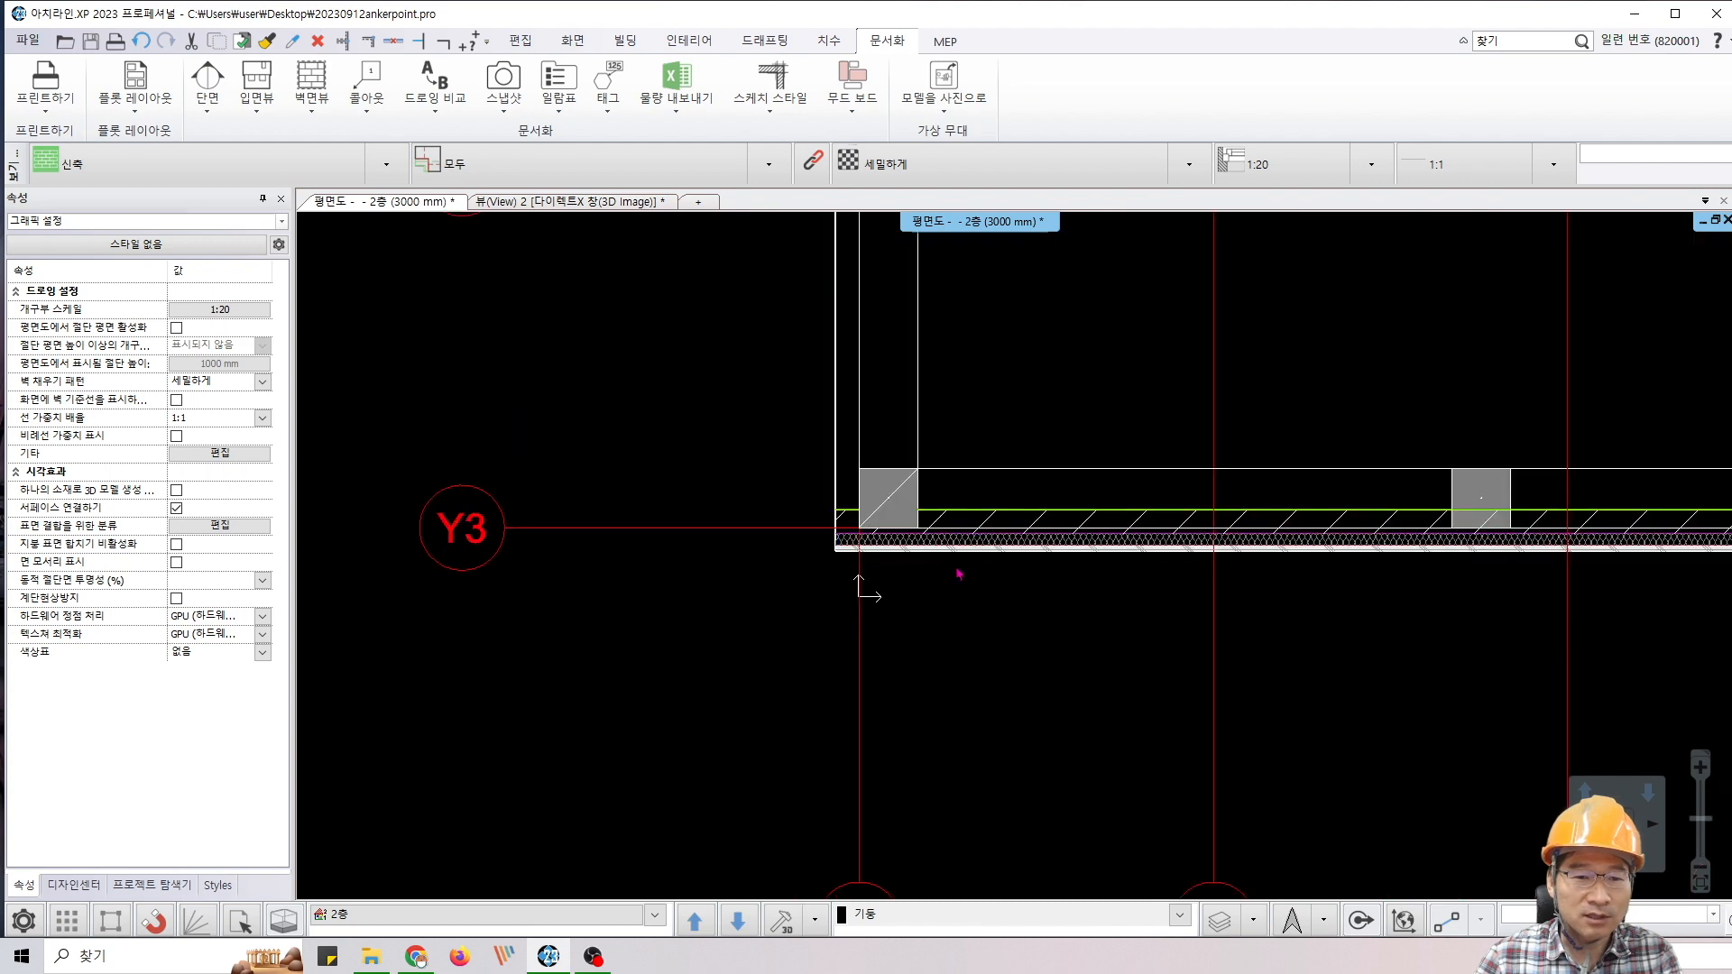
scroll(858, 577, down, 2)
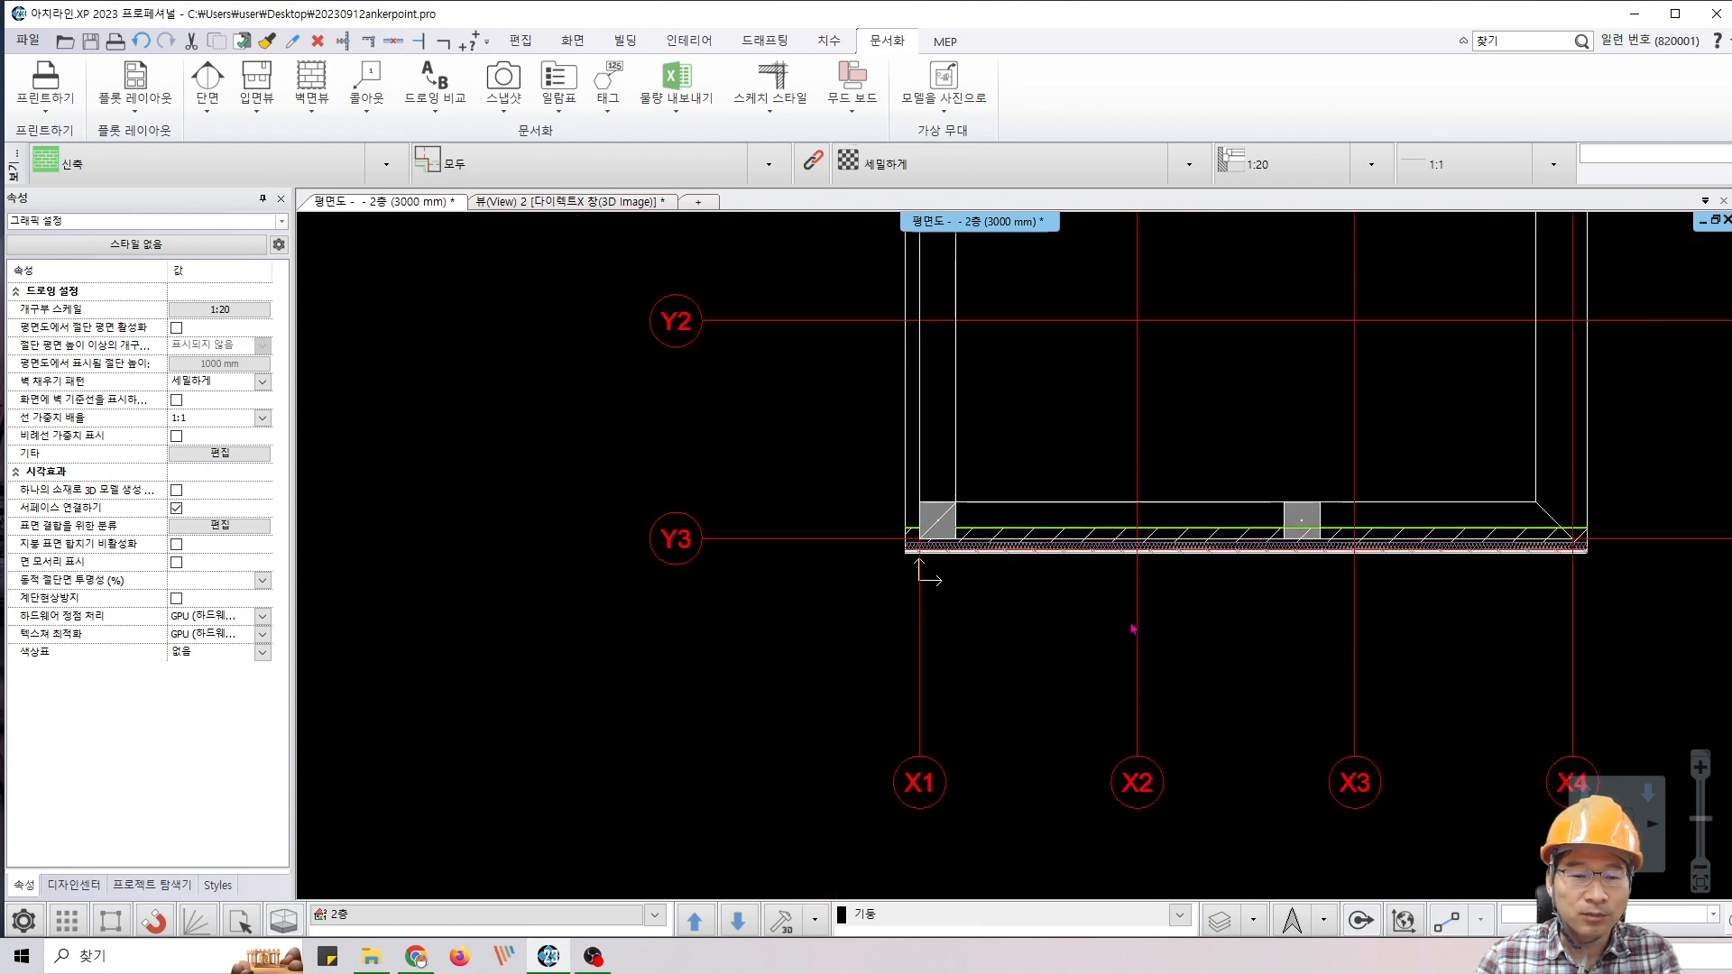
click(857, 673)
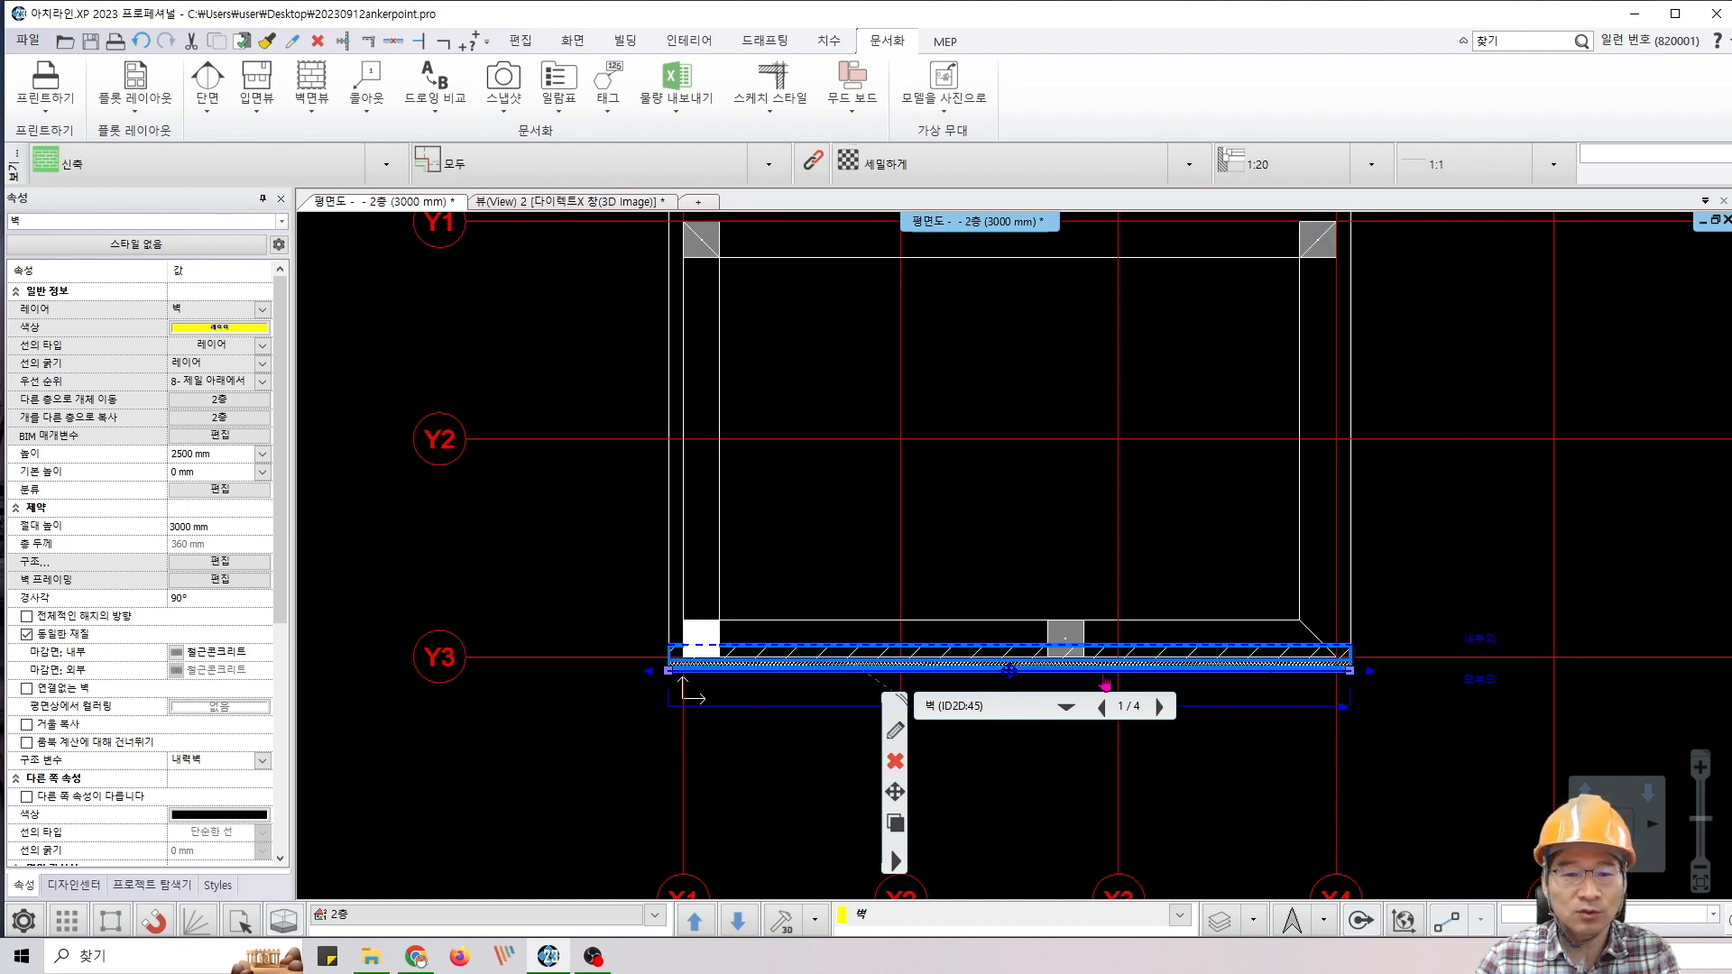
click(1418, 765)
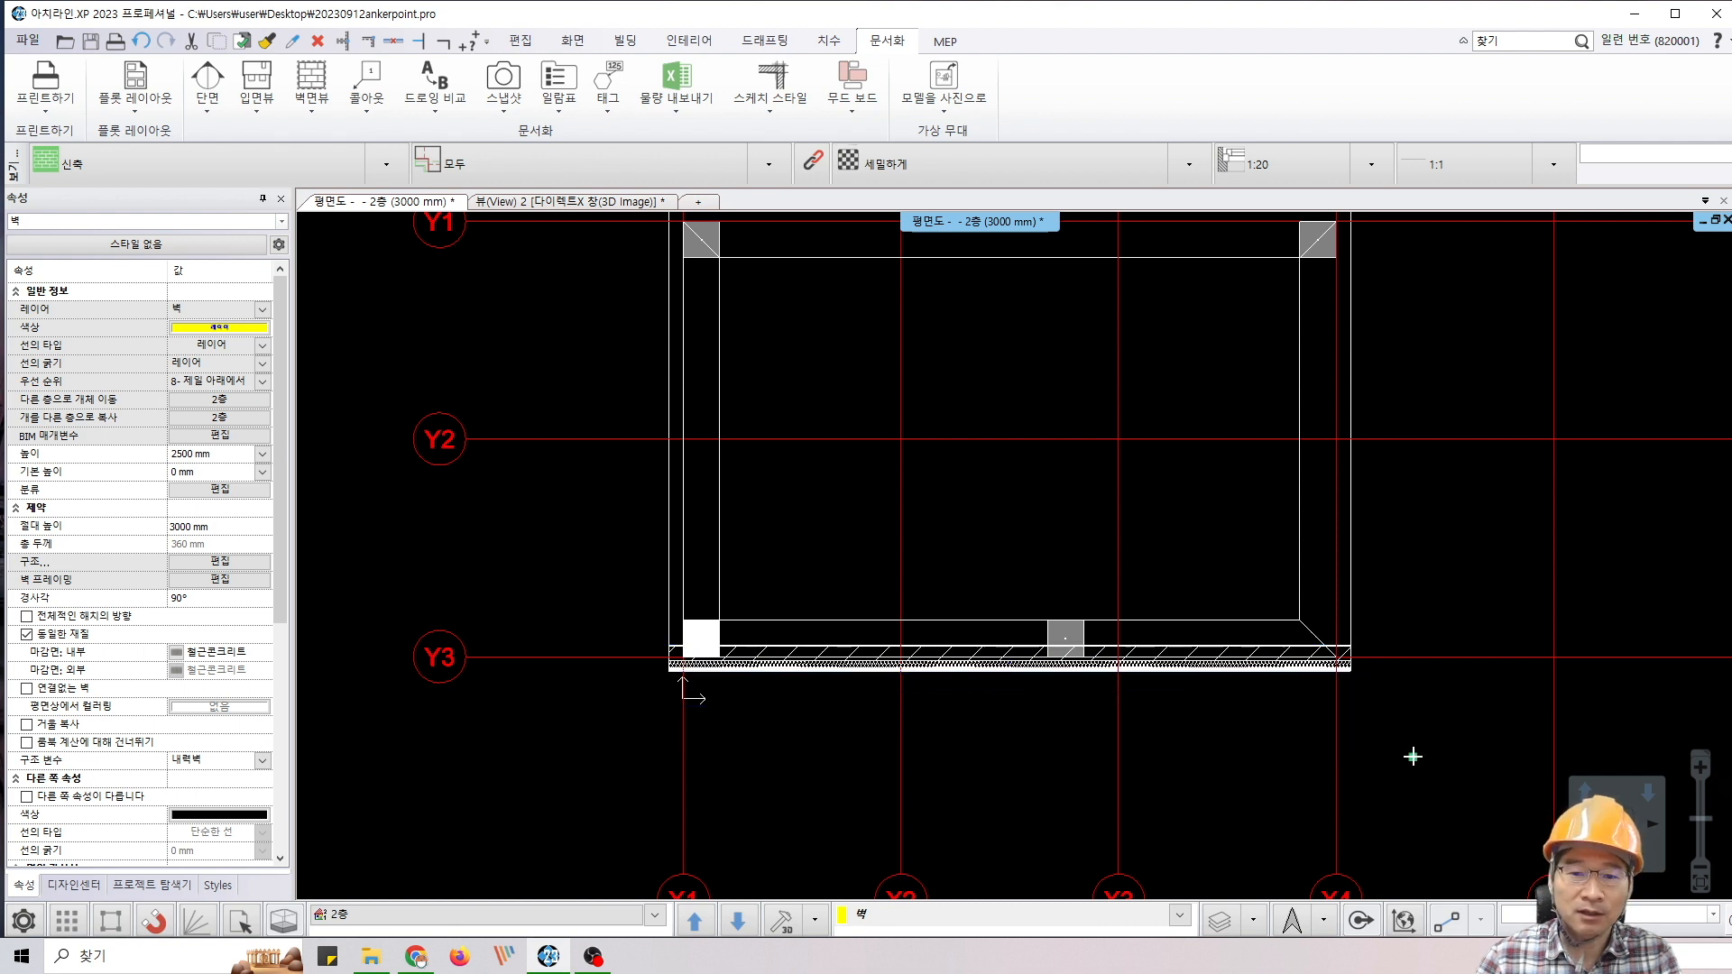
middle_drag(957, 689, 962, 712)
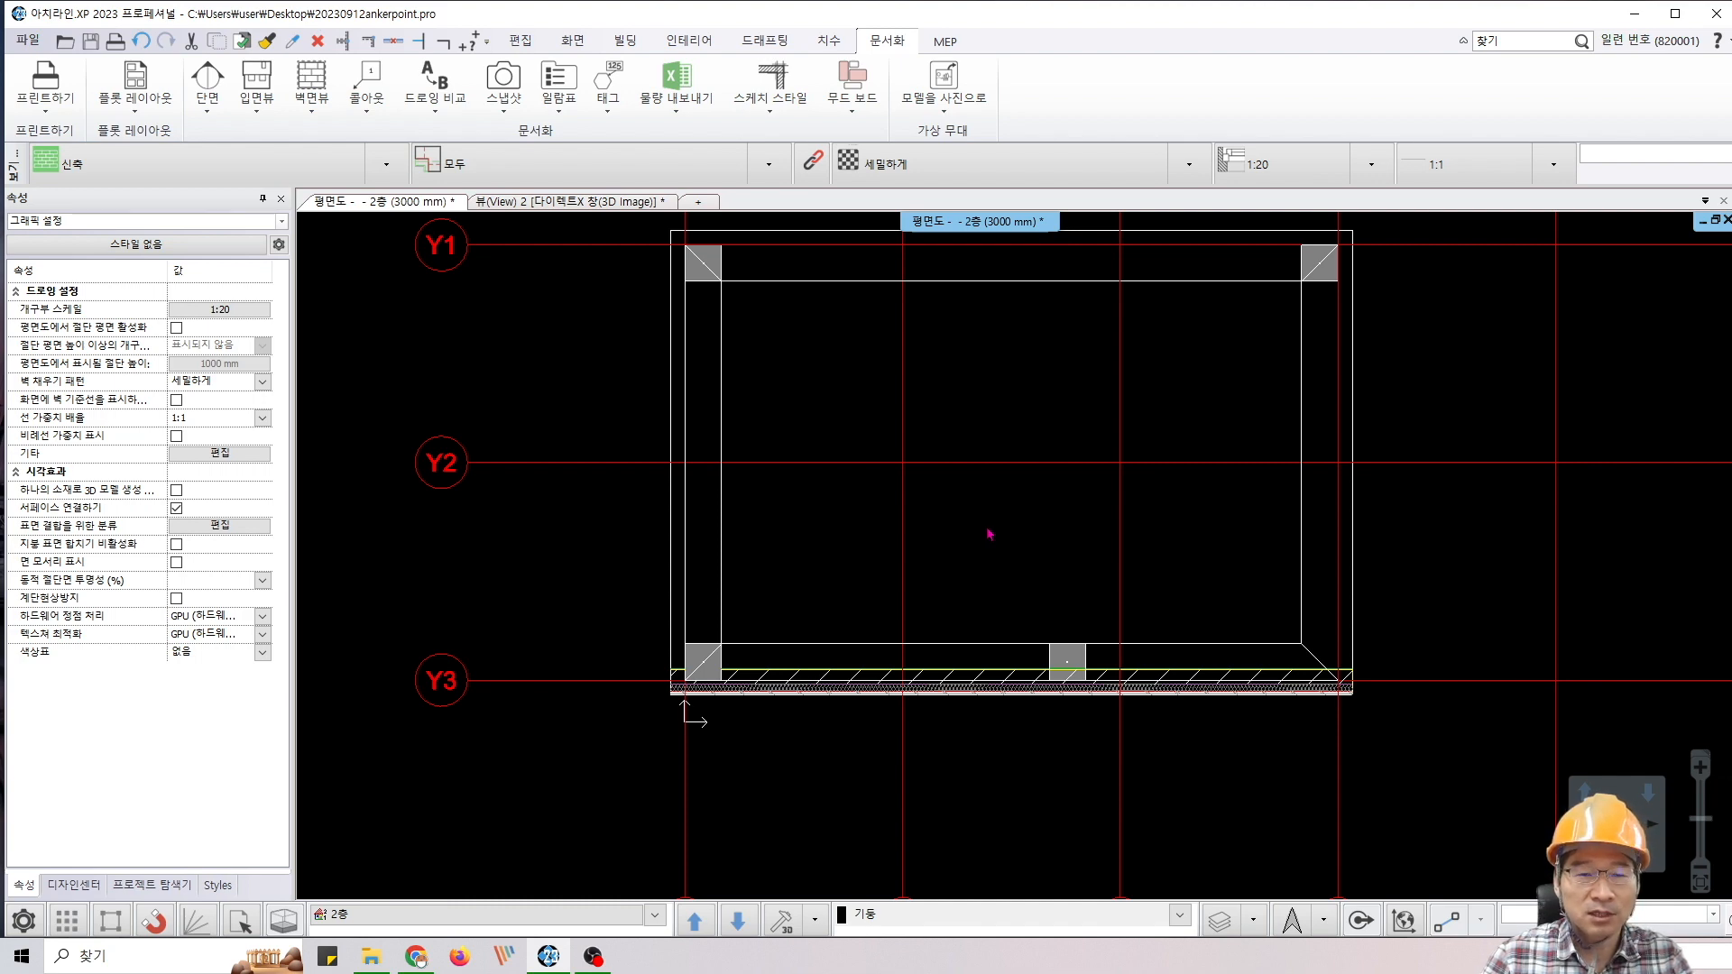
Switch to the 3D view of the building and examine the edge lines of its frame from several angles
click(607, 202)
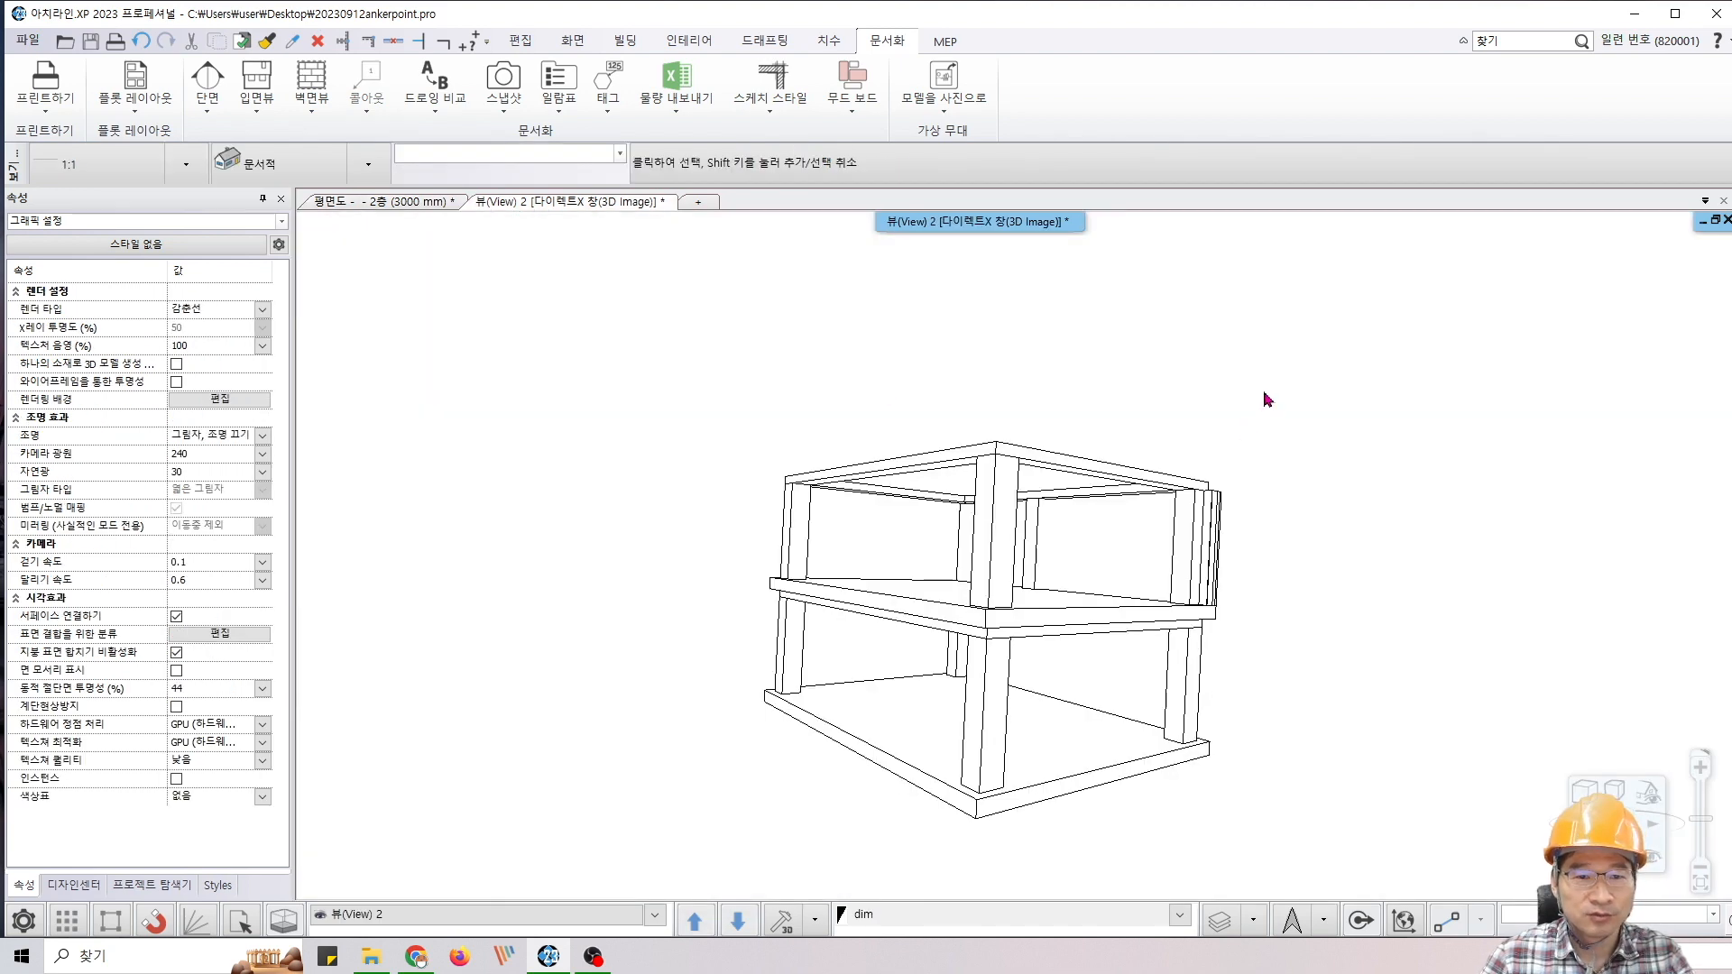
middle_drag(1267, 400, 1402, 440)
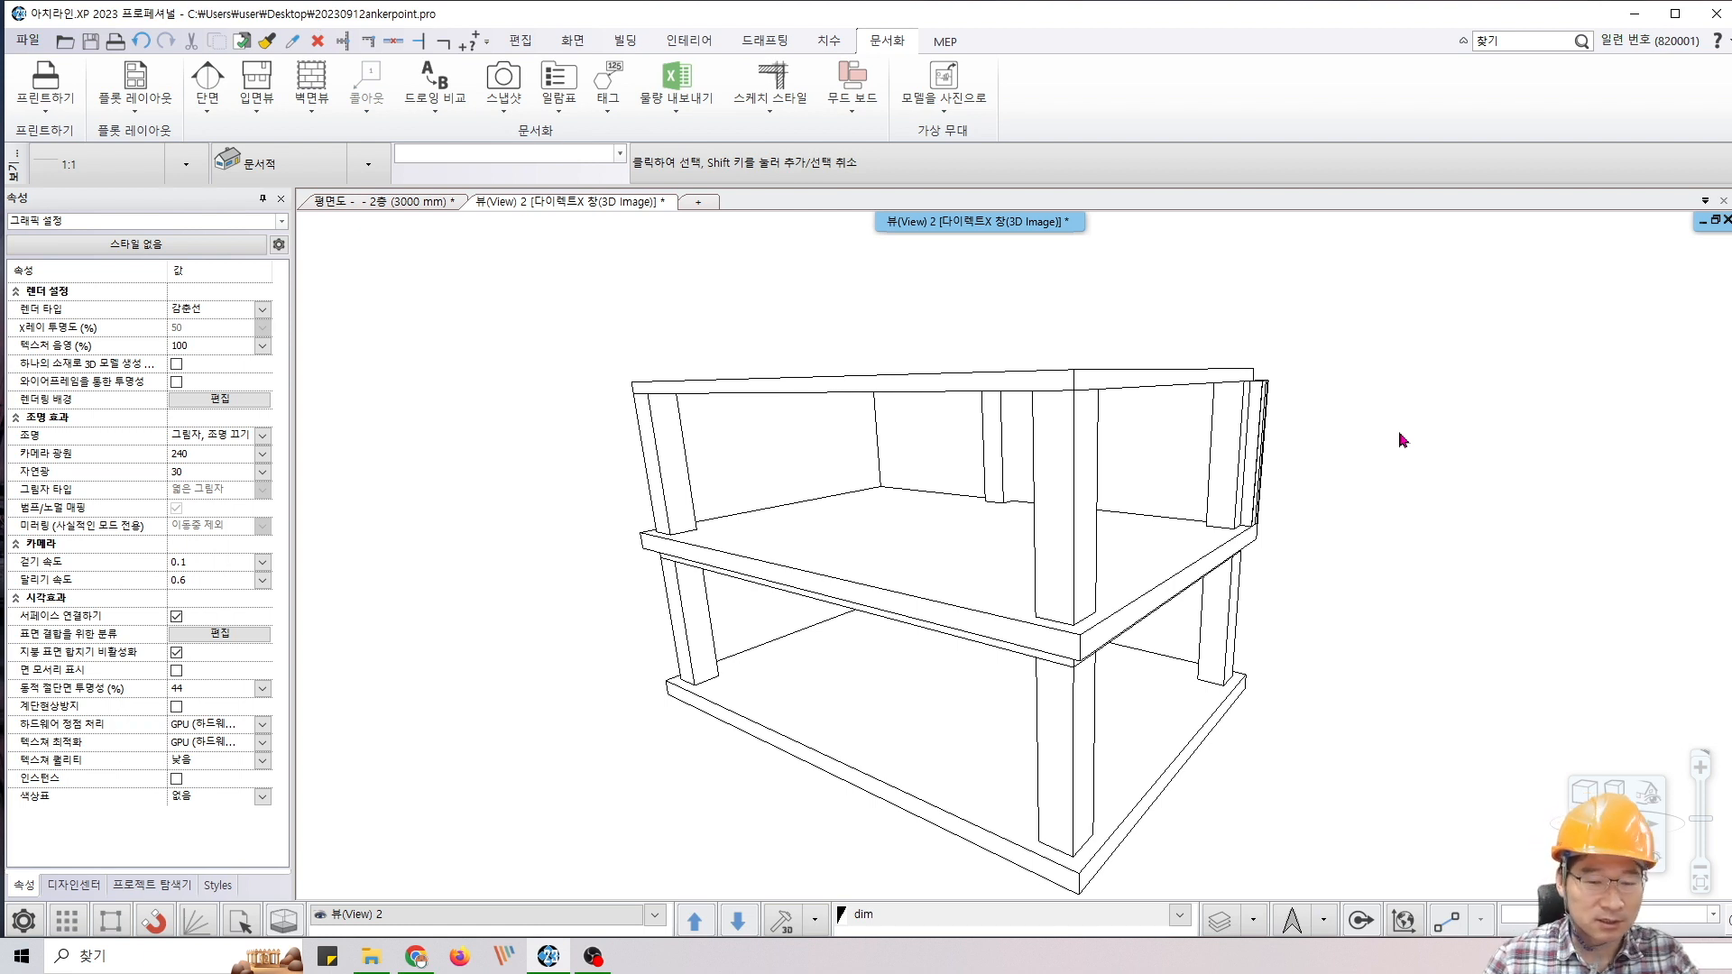
middle_drag(1403, 440, 1403, 440)
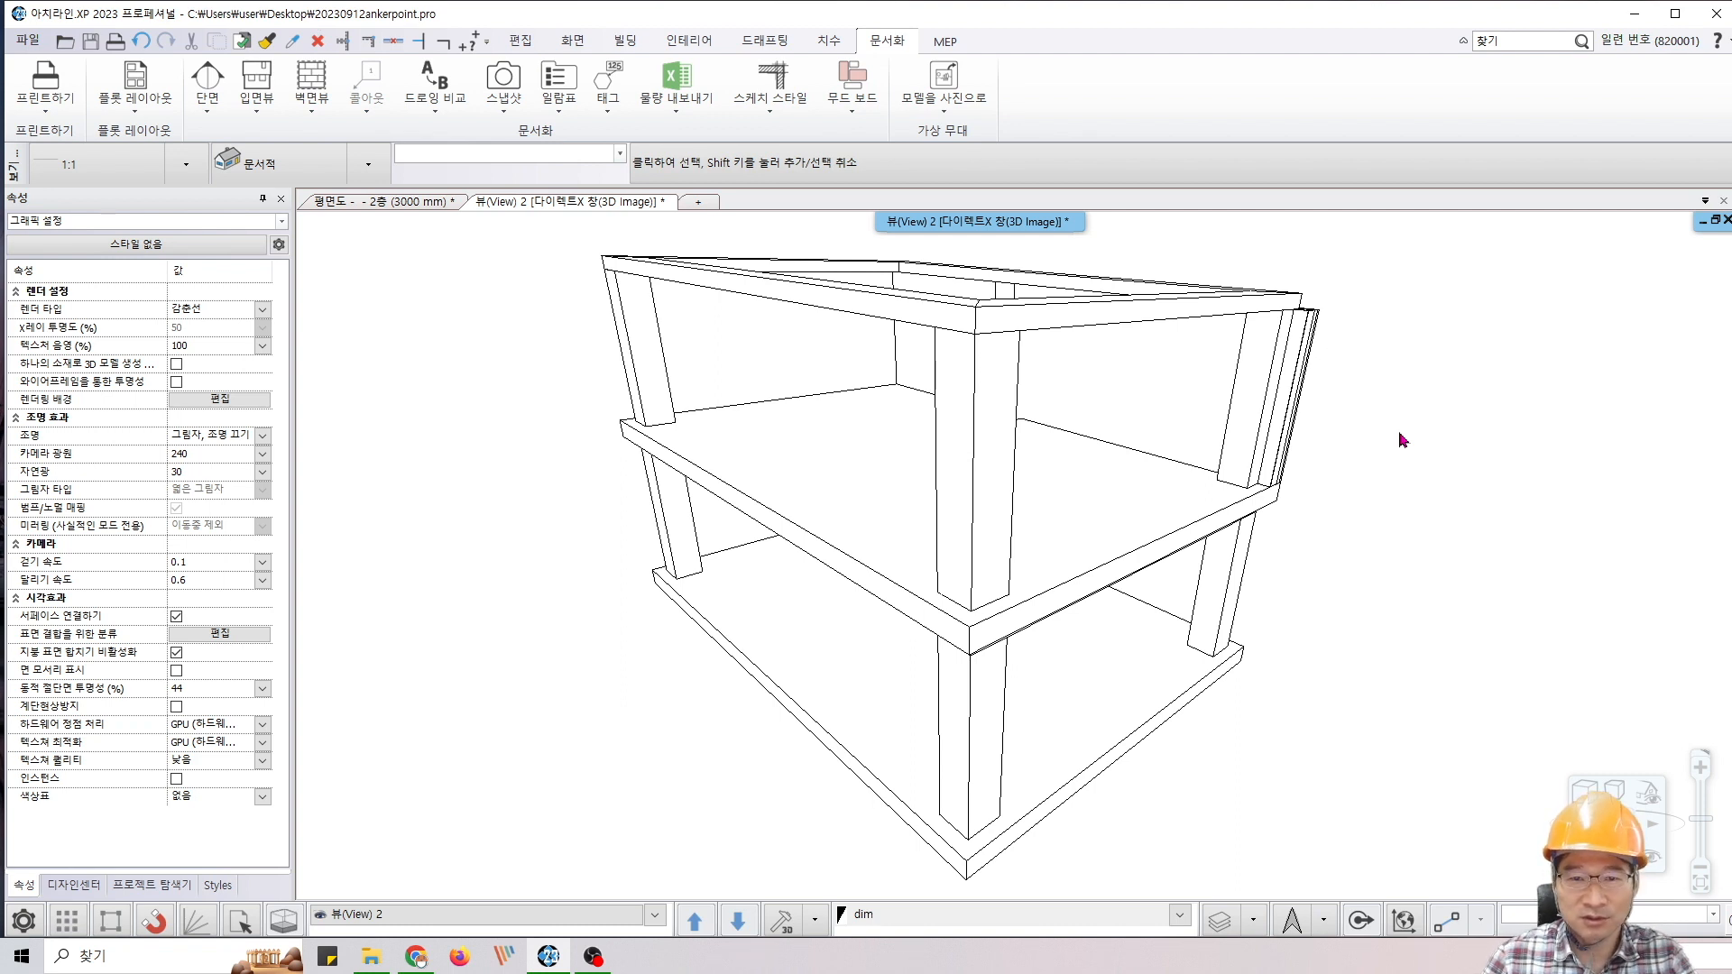
shift+middle_drag(1403, 440, 1403, 440)
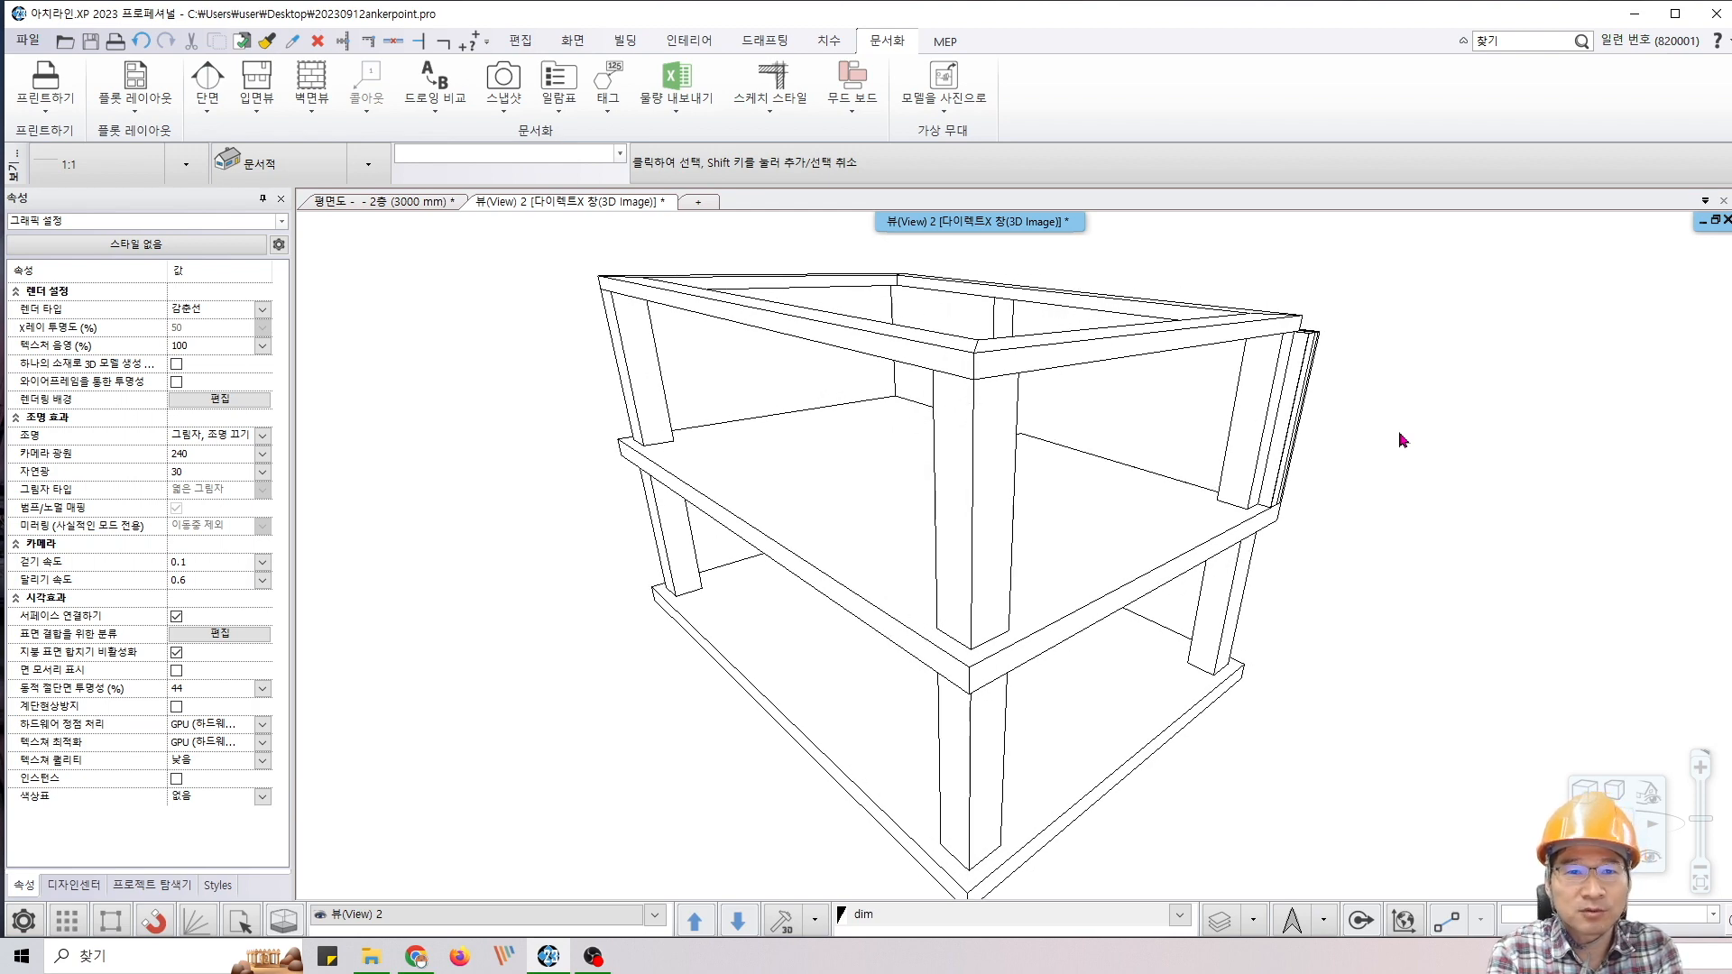
shift+middle_drag(1403, 440, 1403, 441)
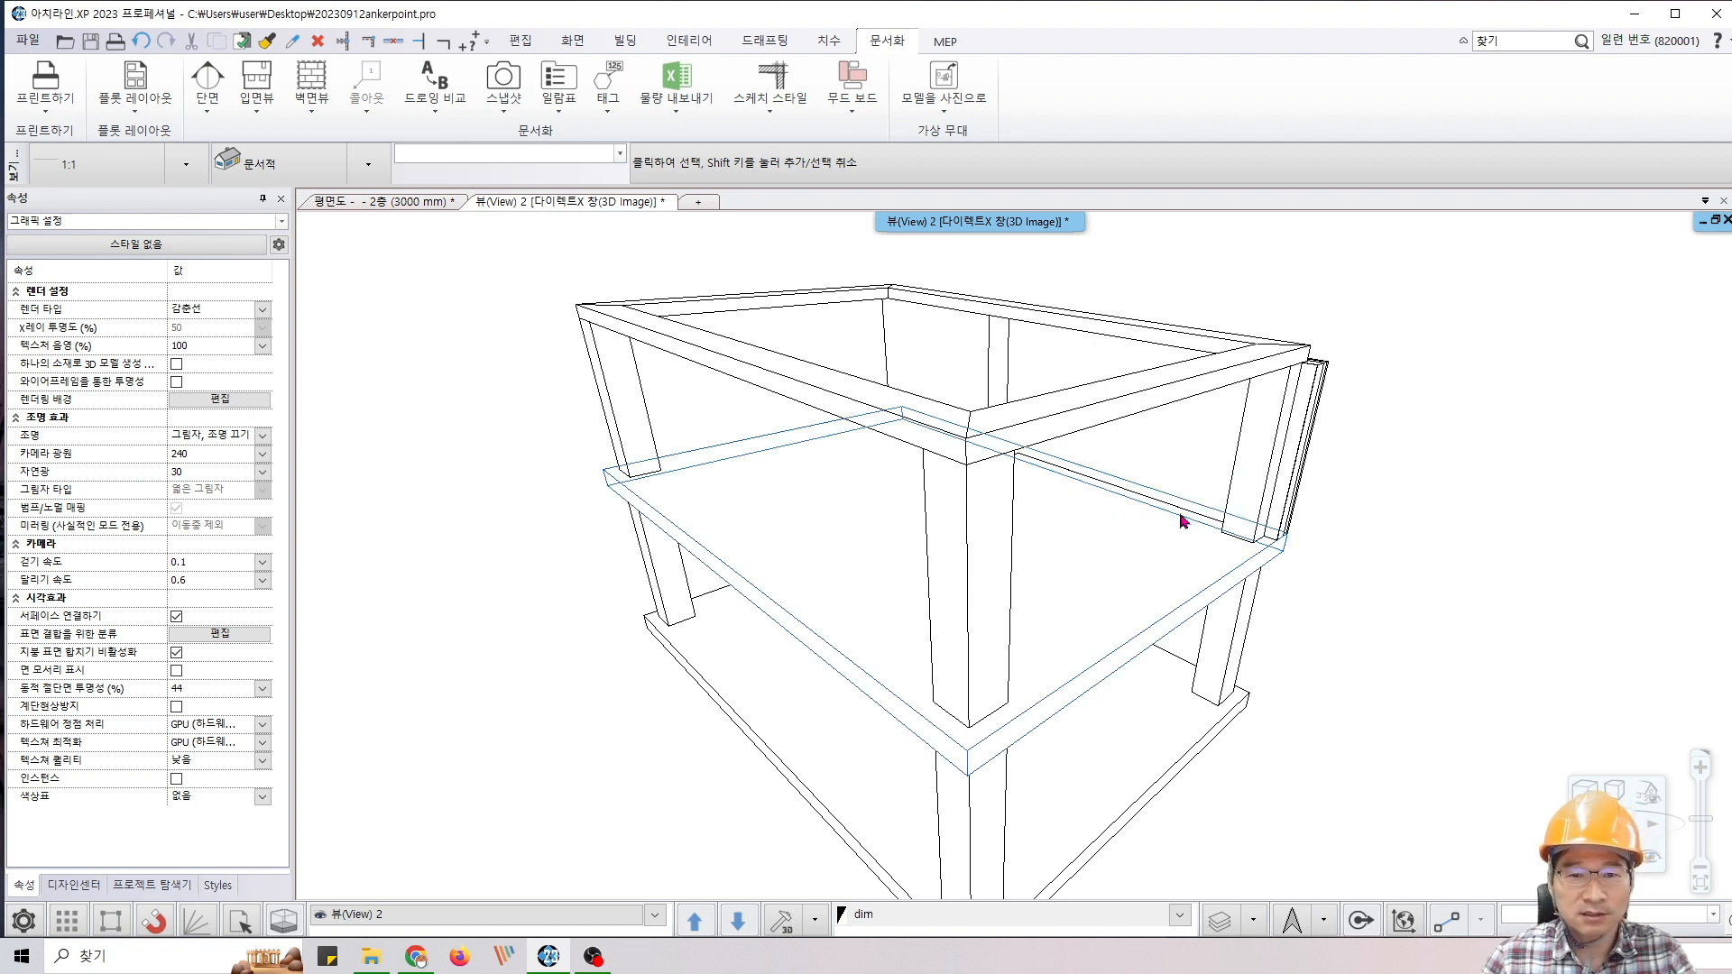
scroll(1277, 462, down, 1)
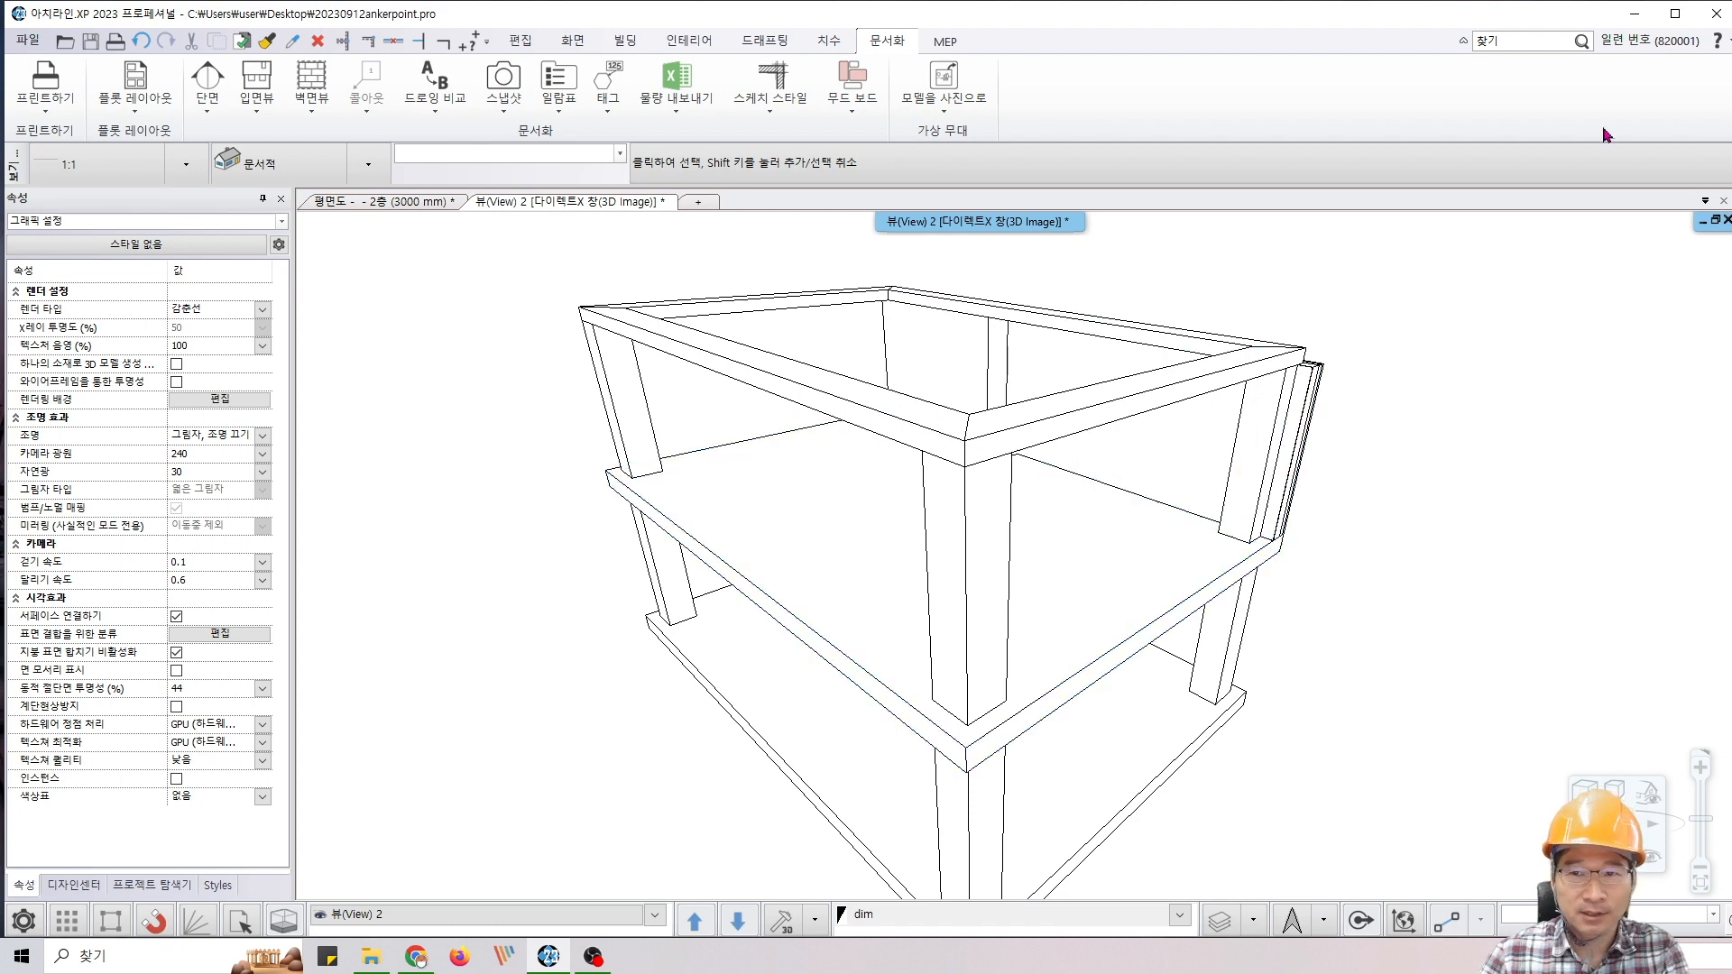
Open the NVIDIA Control Panel from the desktop and review the global 3D settings down to the antialiasing entries
click(1634, 14)
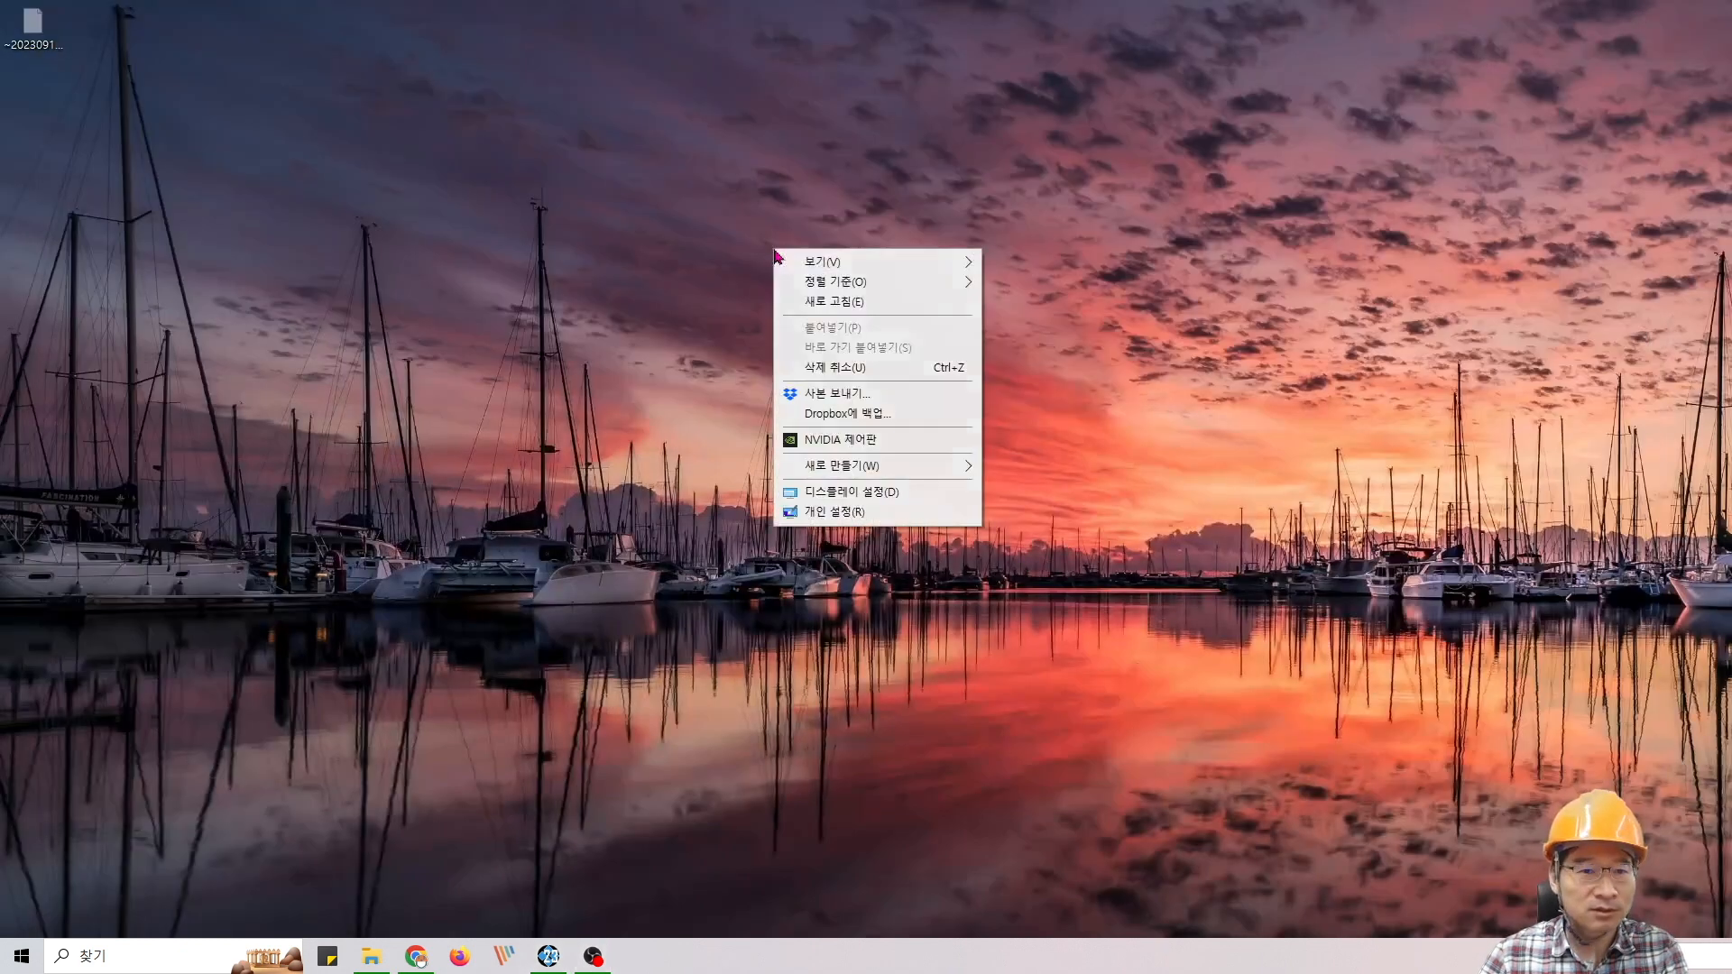
click(849, 441)
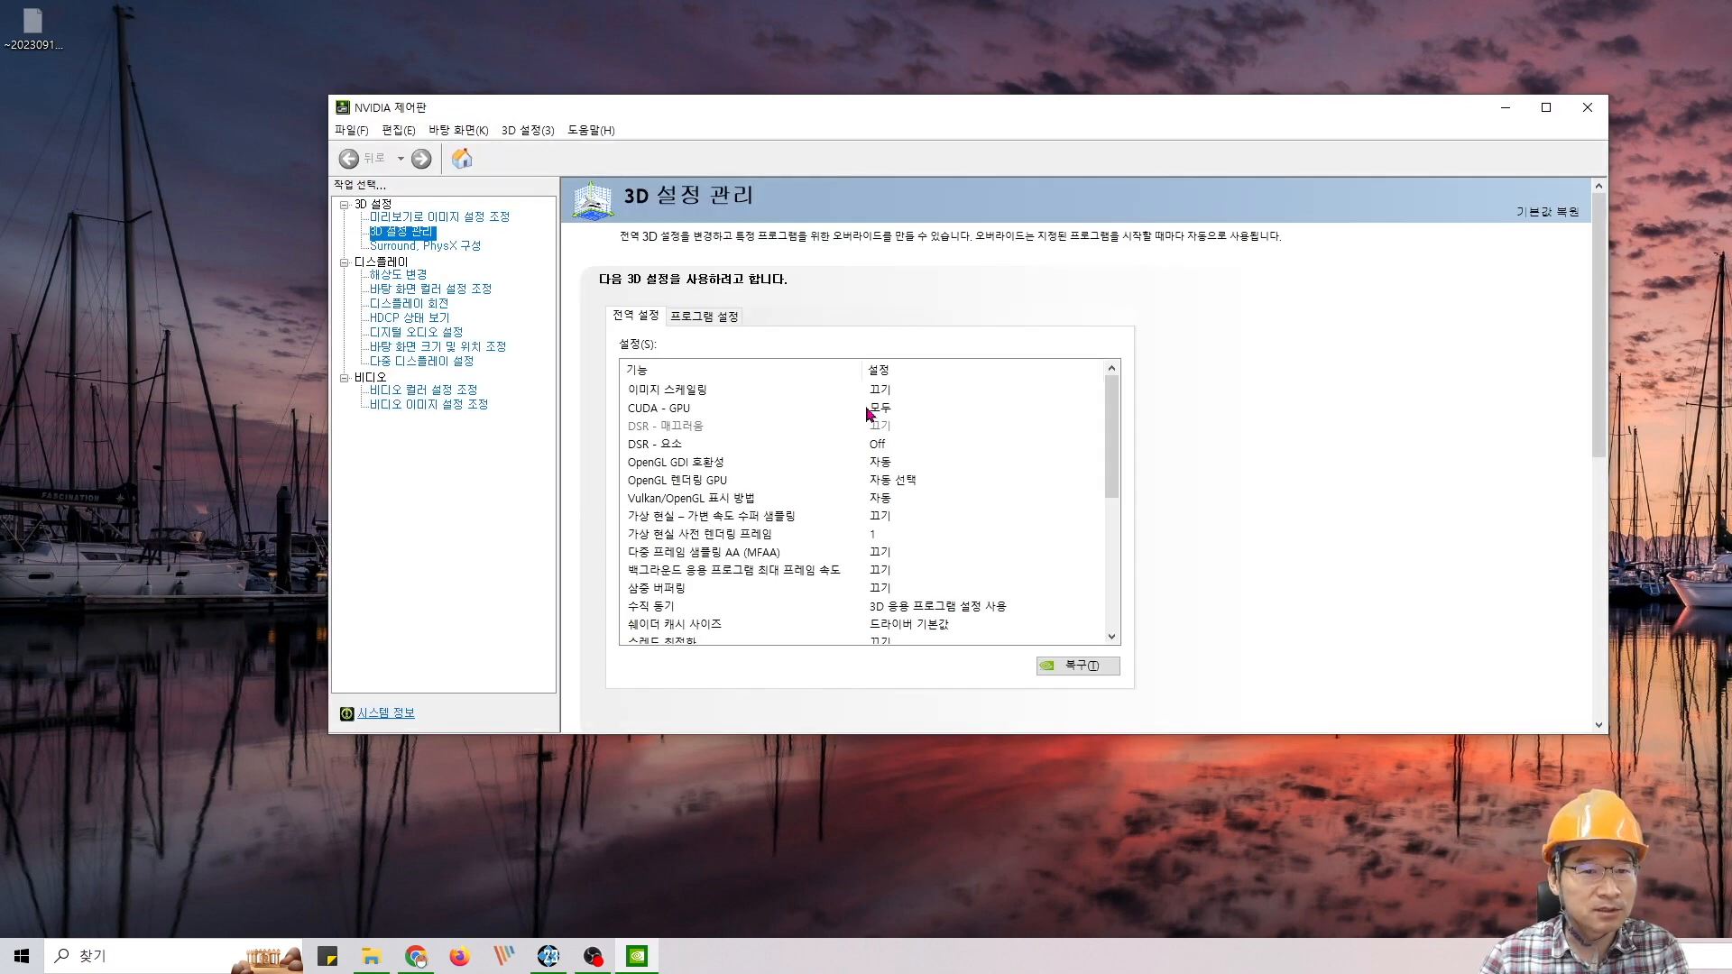
scroll(691, 556, down, 1)
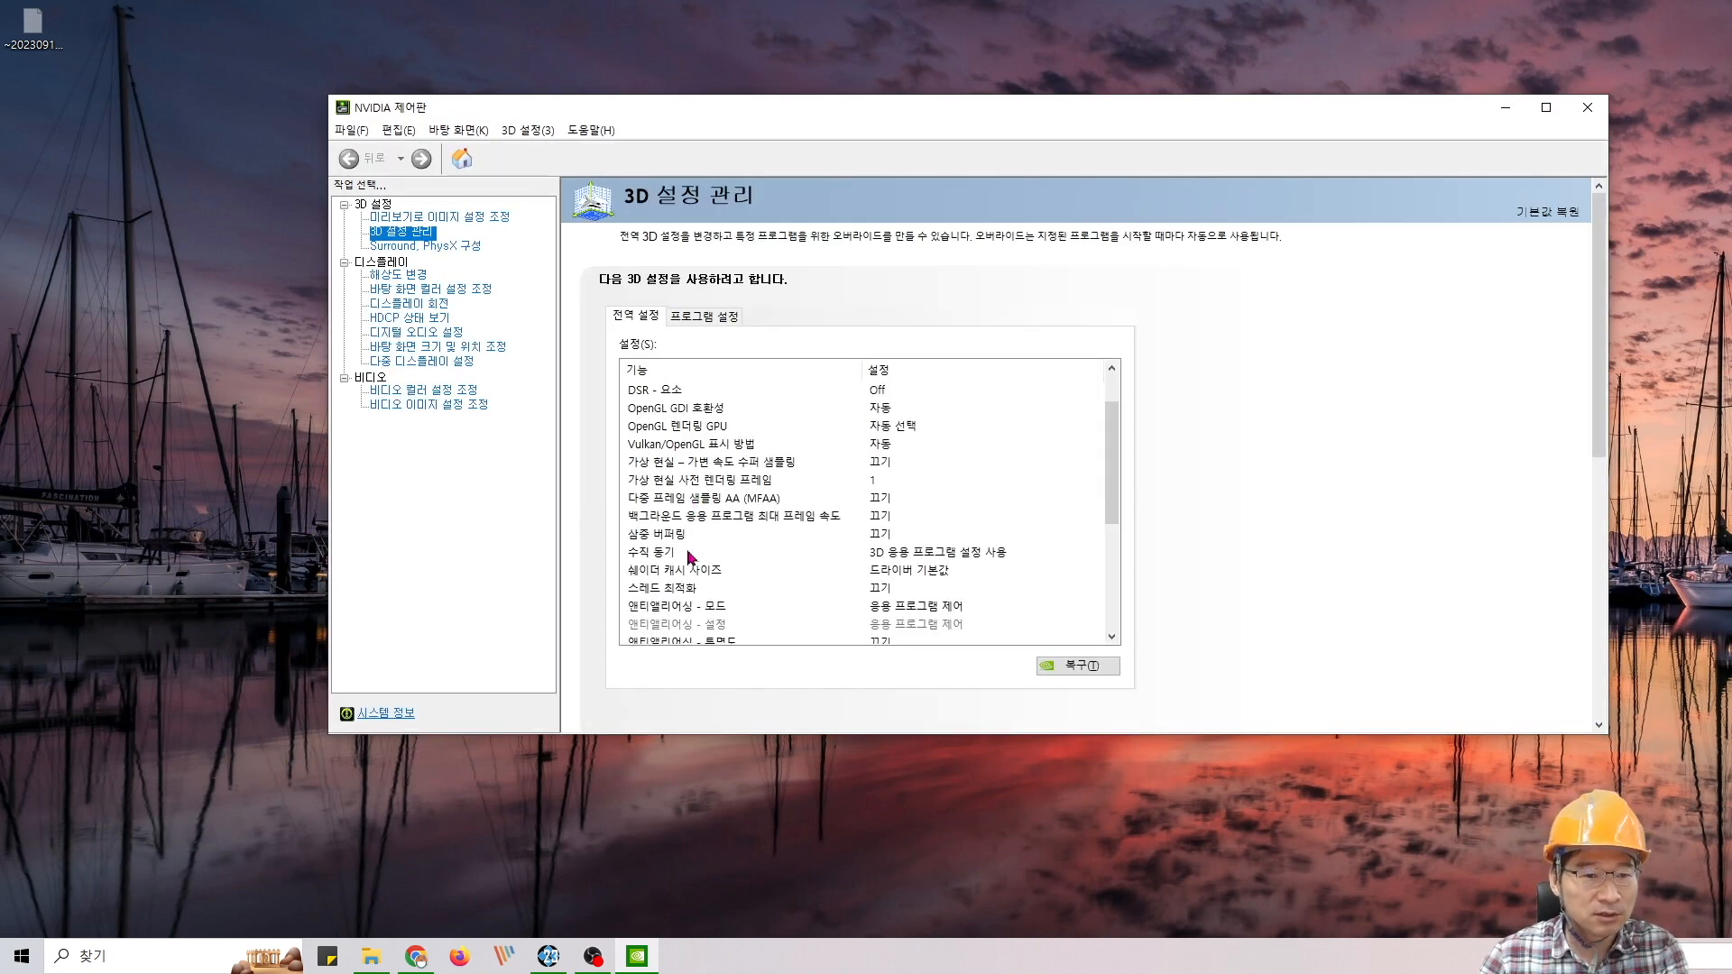
scroll(691, 557, down, 3)
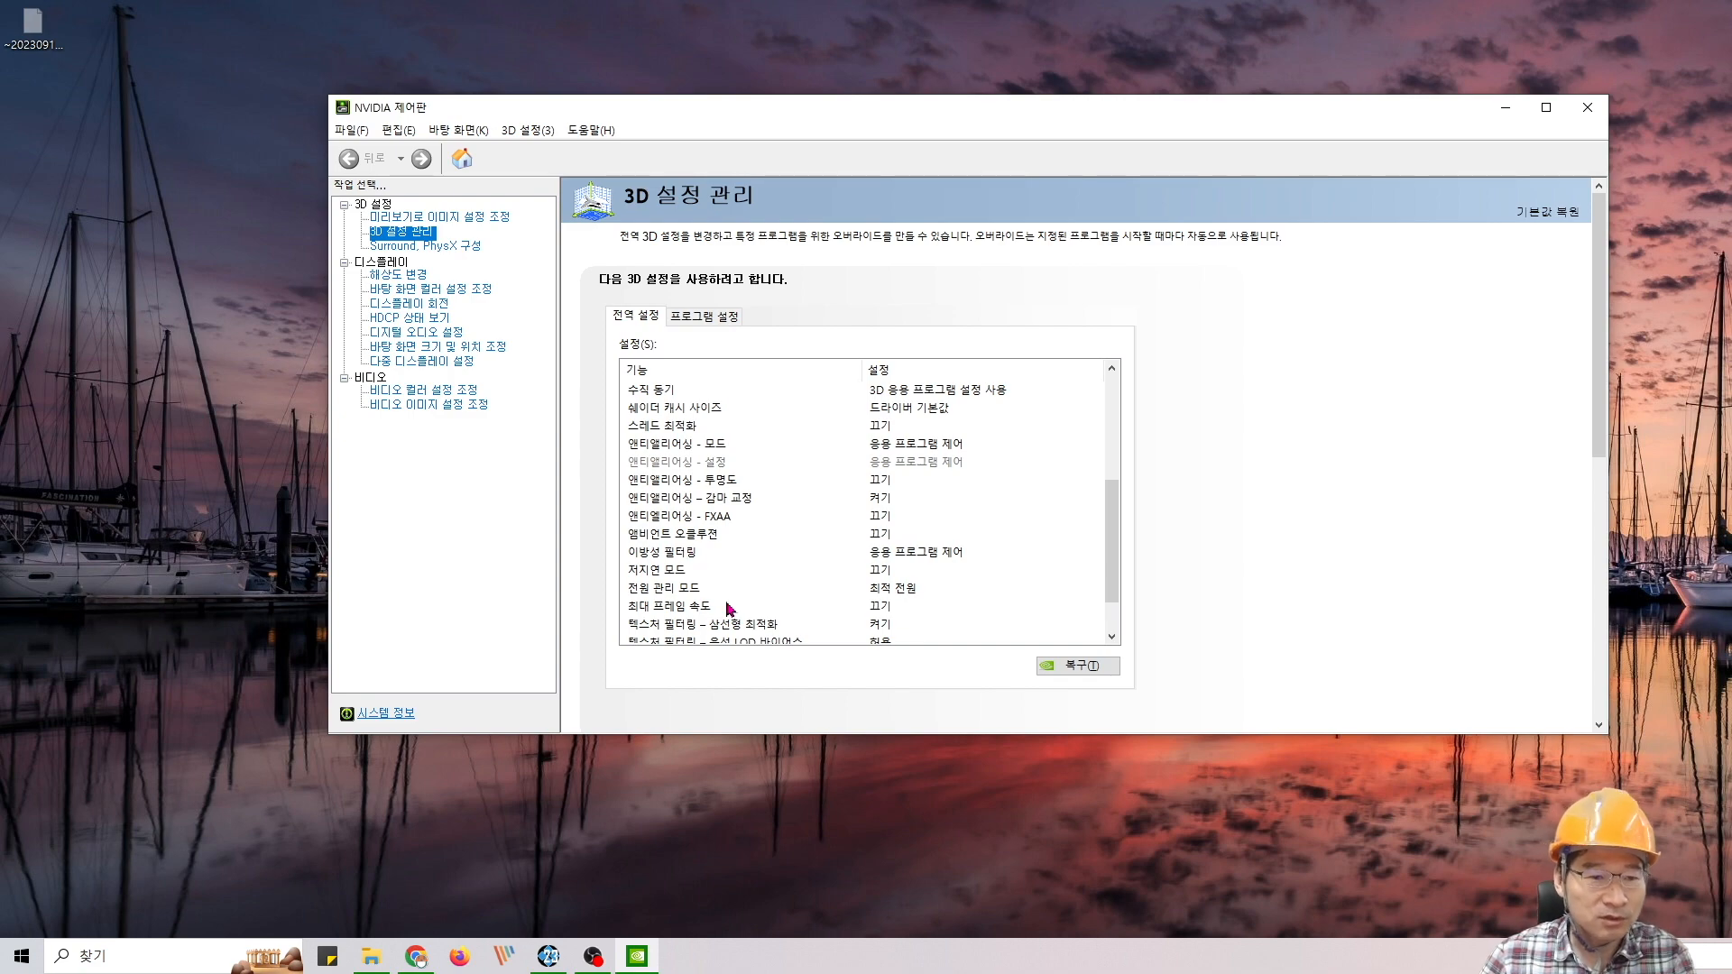
Switch back to ARCHLine.XP and examine the edges of the upper beams in the 3D view
click(548, 958)
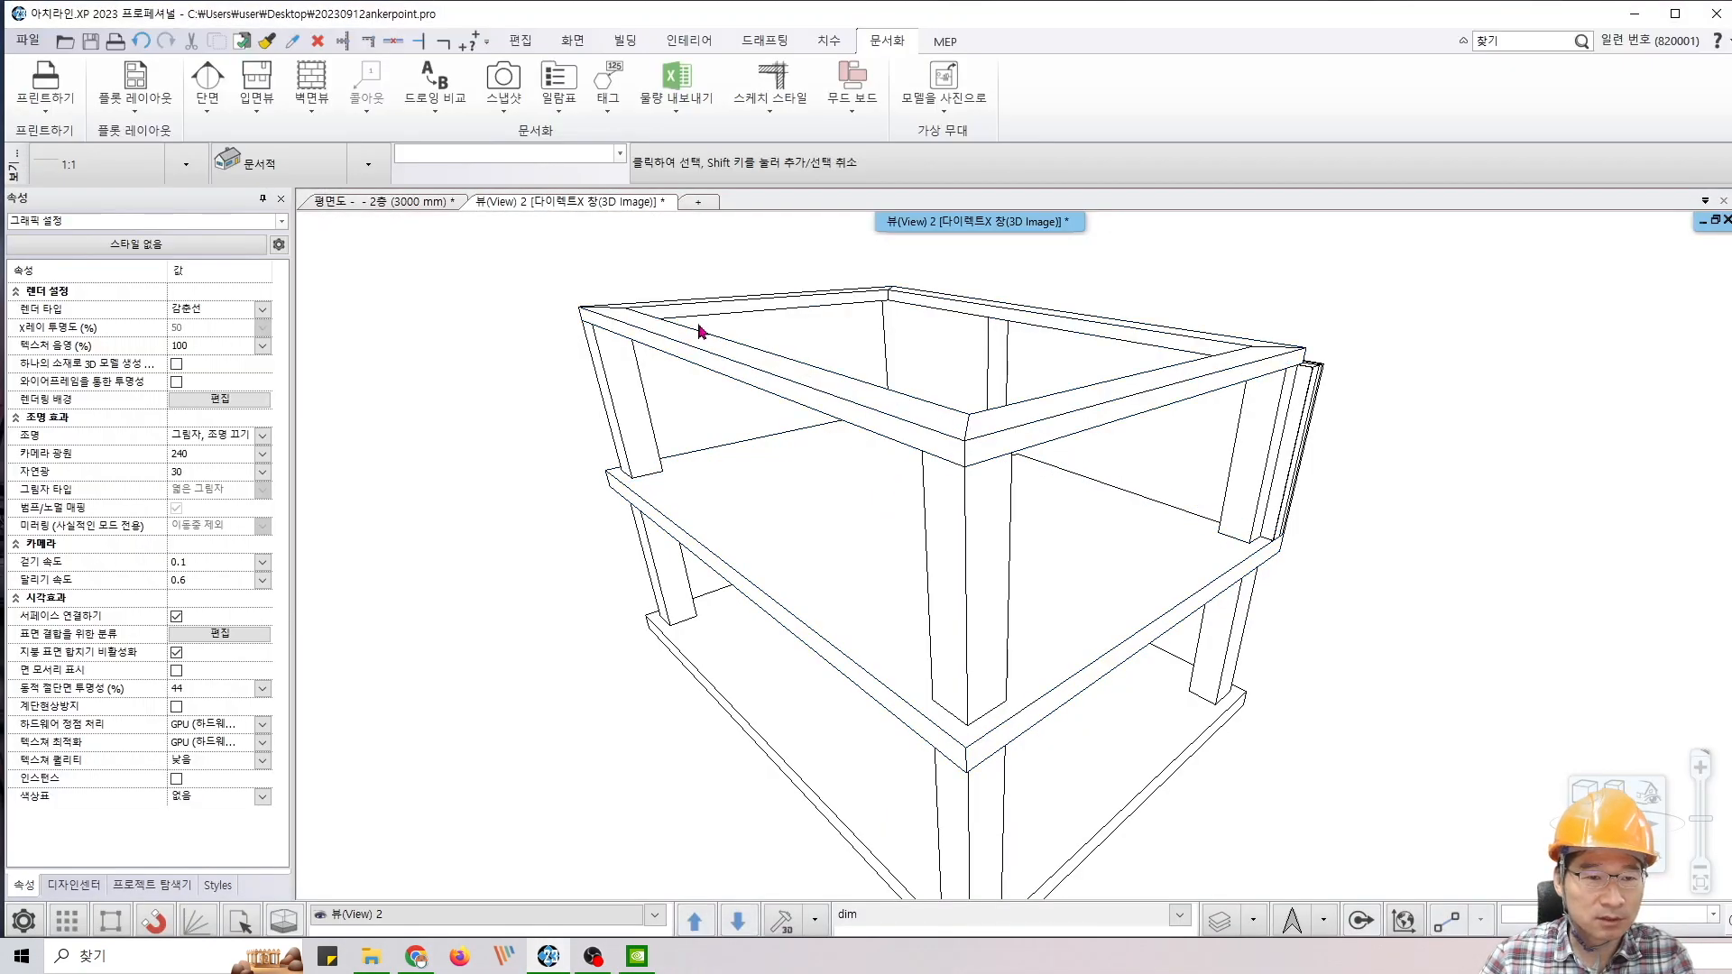
scroll(685, 302, up, 2)
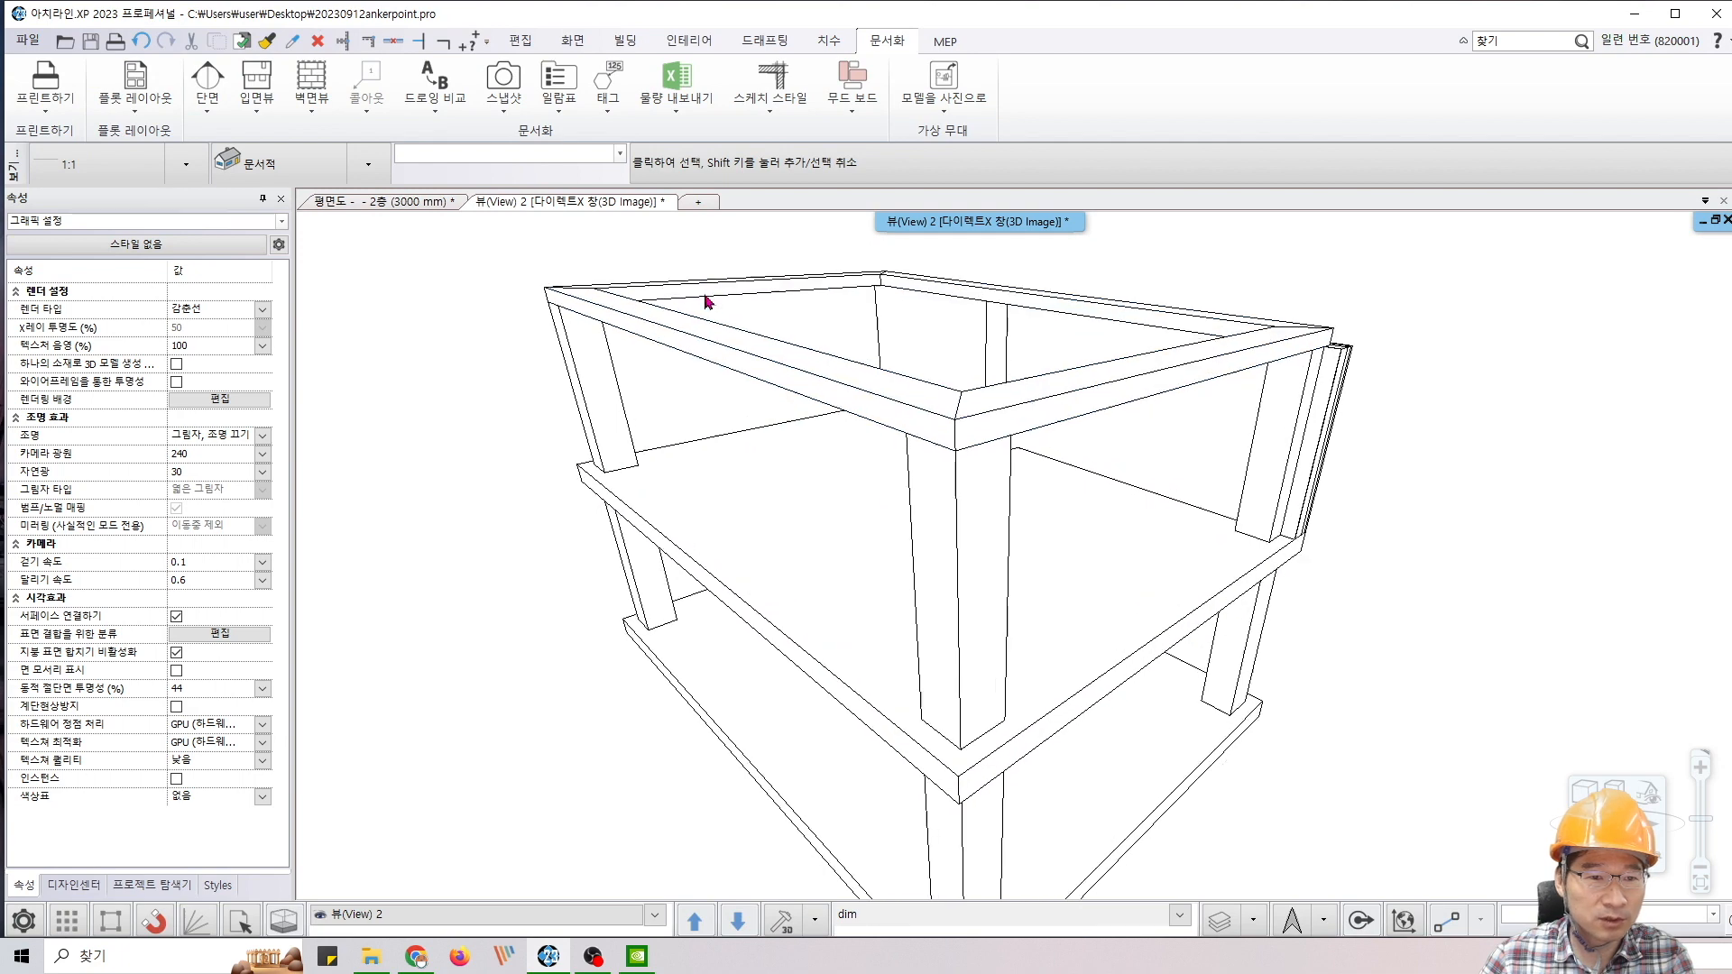
click(642, 285)
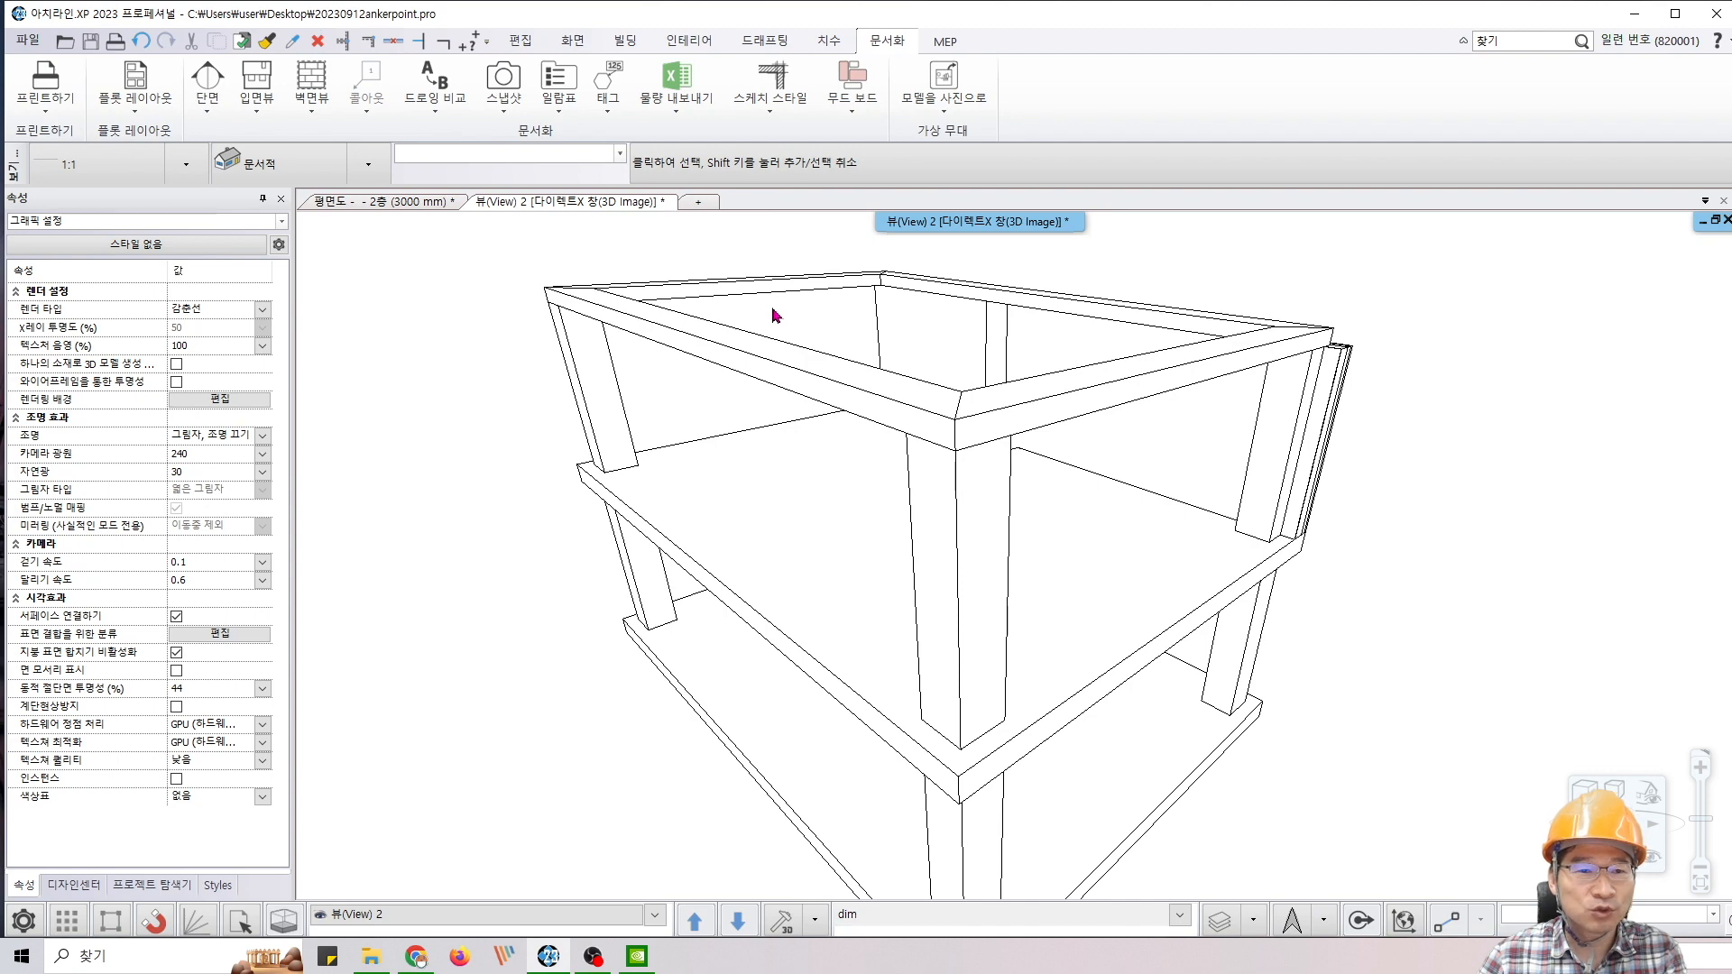
Return to the NVIDIA Control Panel, check the antialiasing mode and ambient occlusion settings, and close it
click(1634, 13)
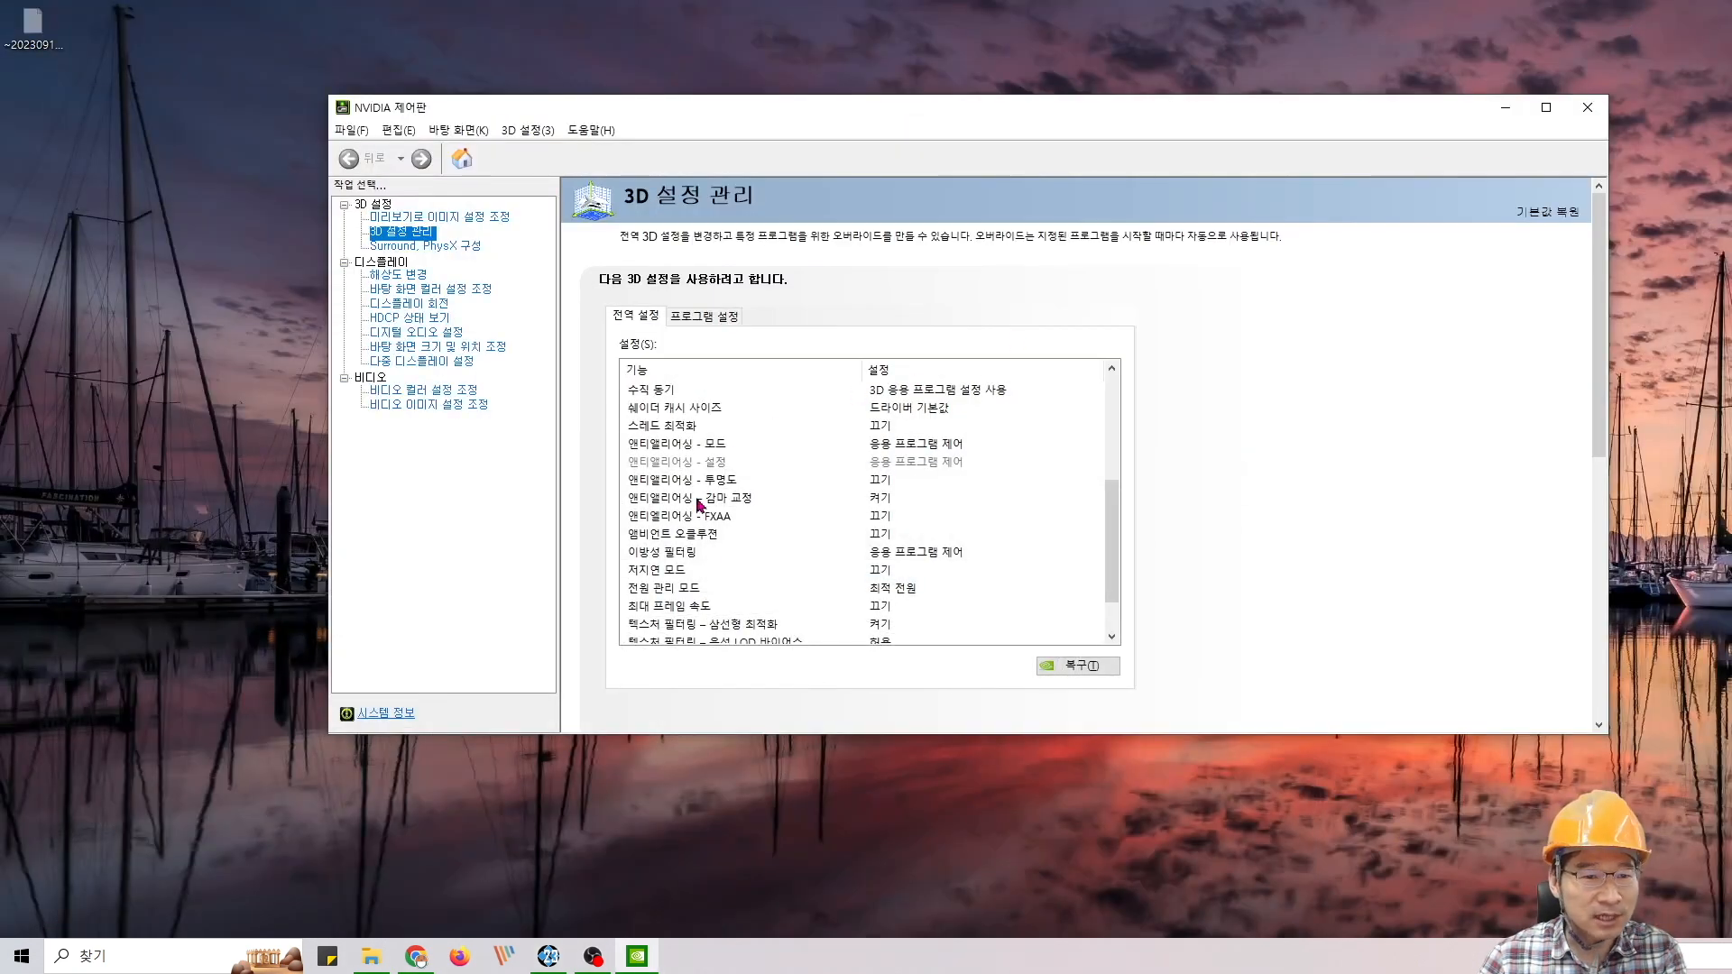
click(674, 446)
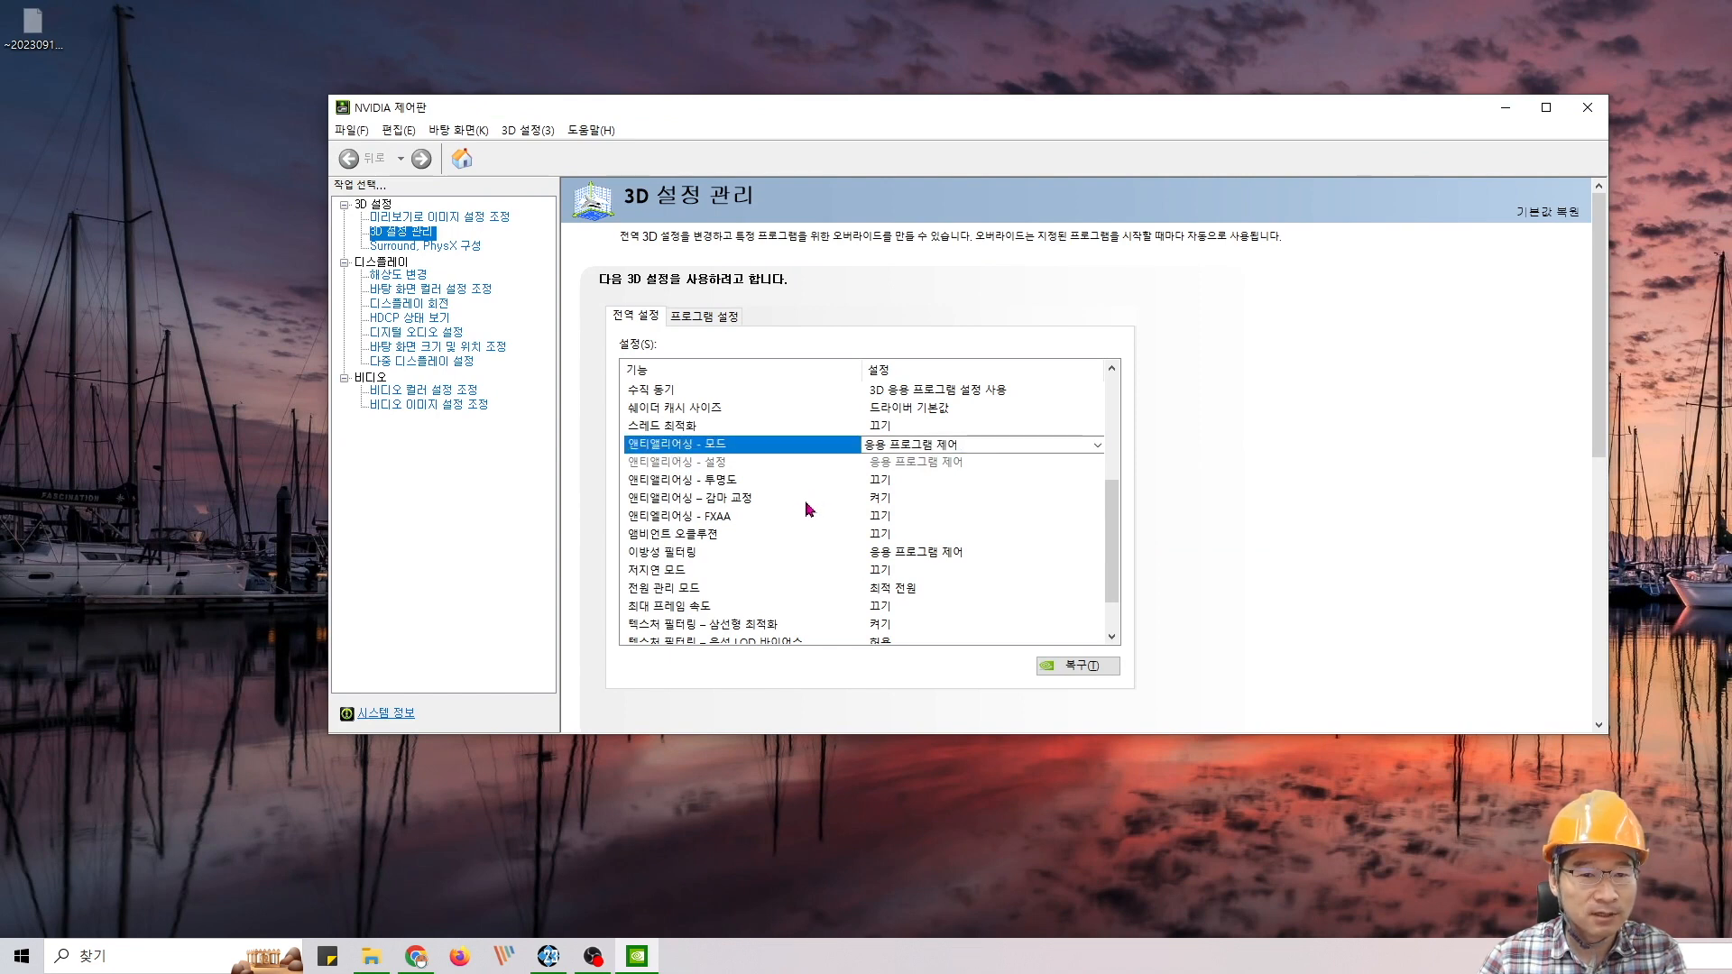
click(892, 529)
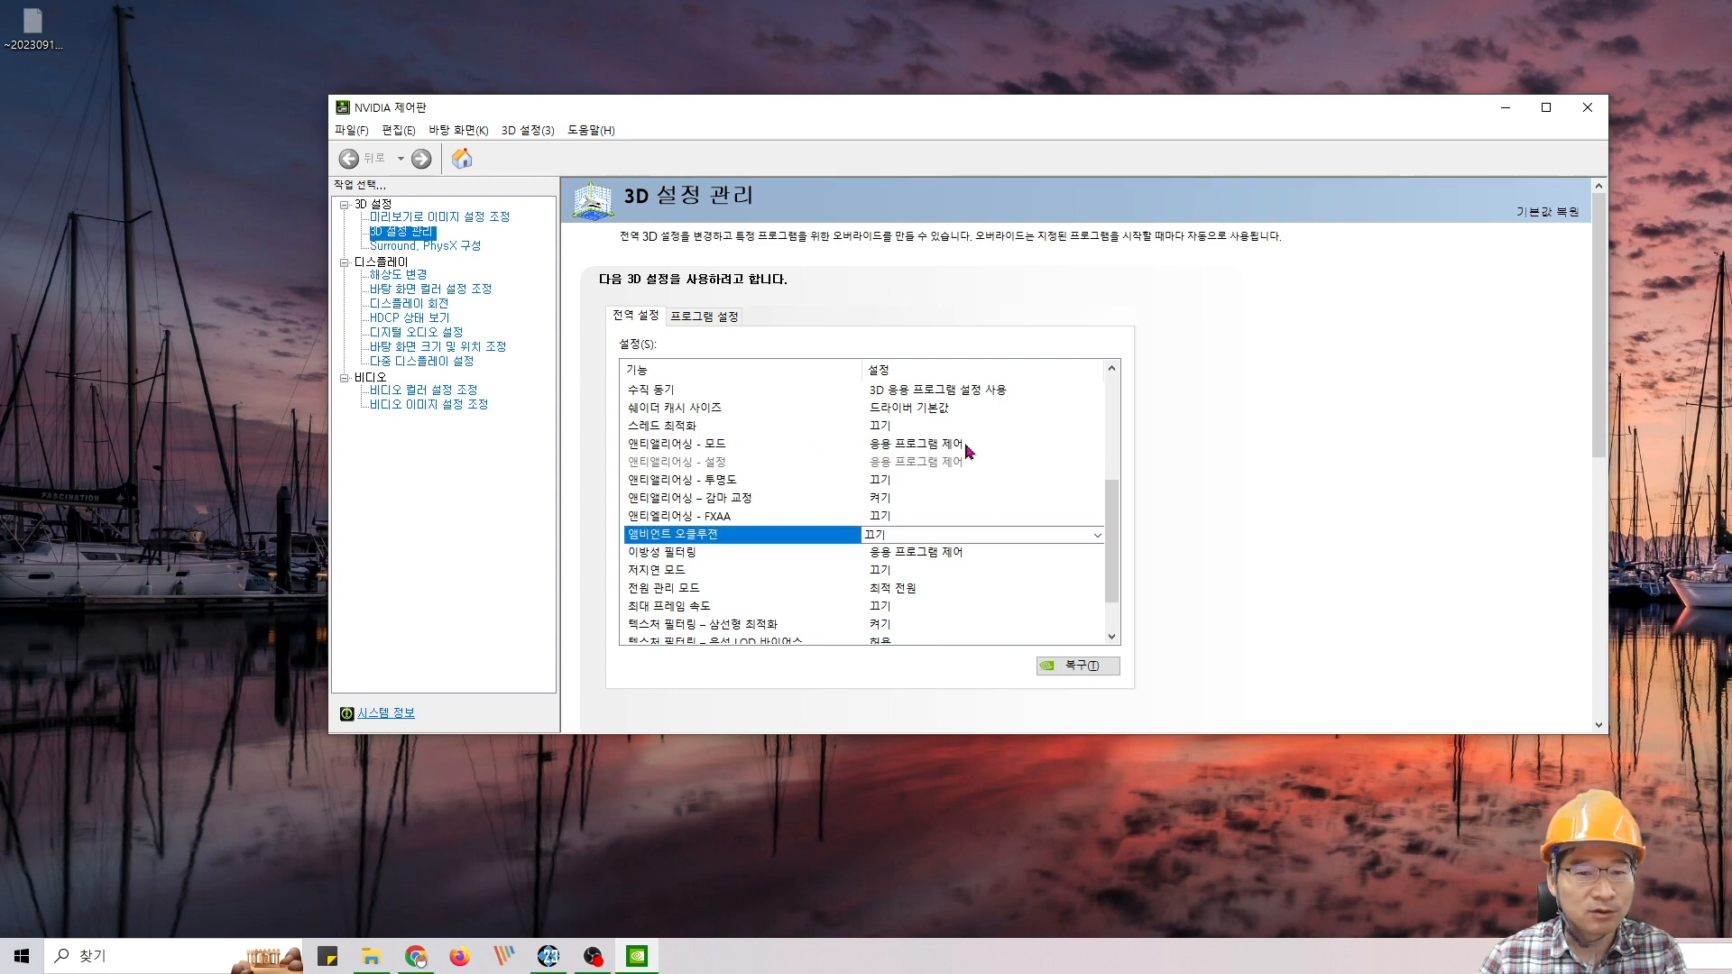
click(882, 448)
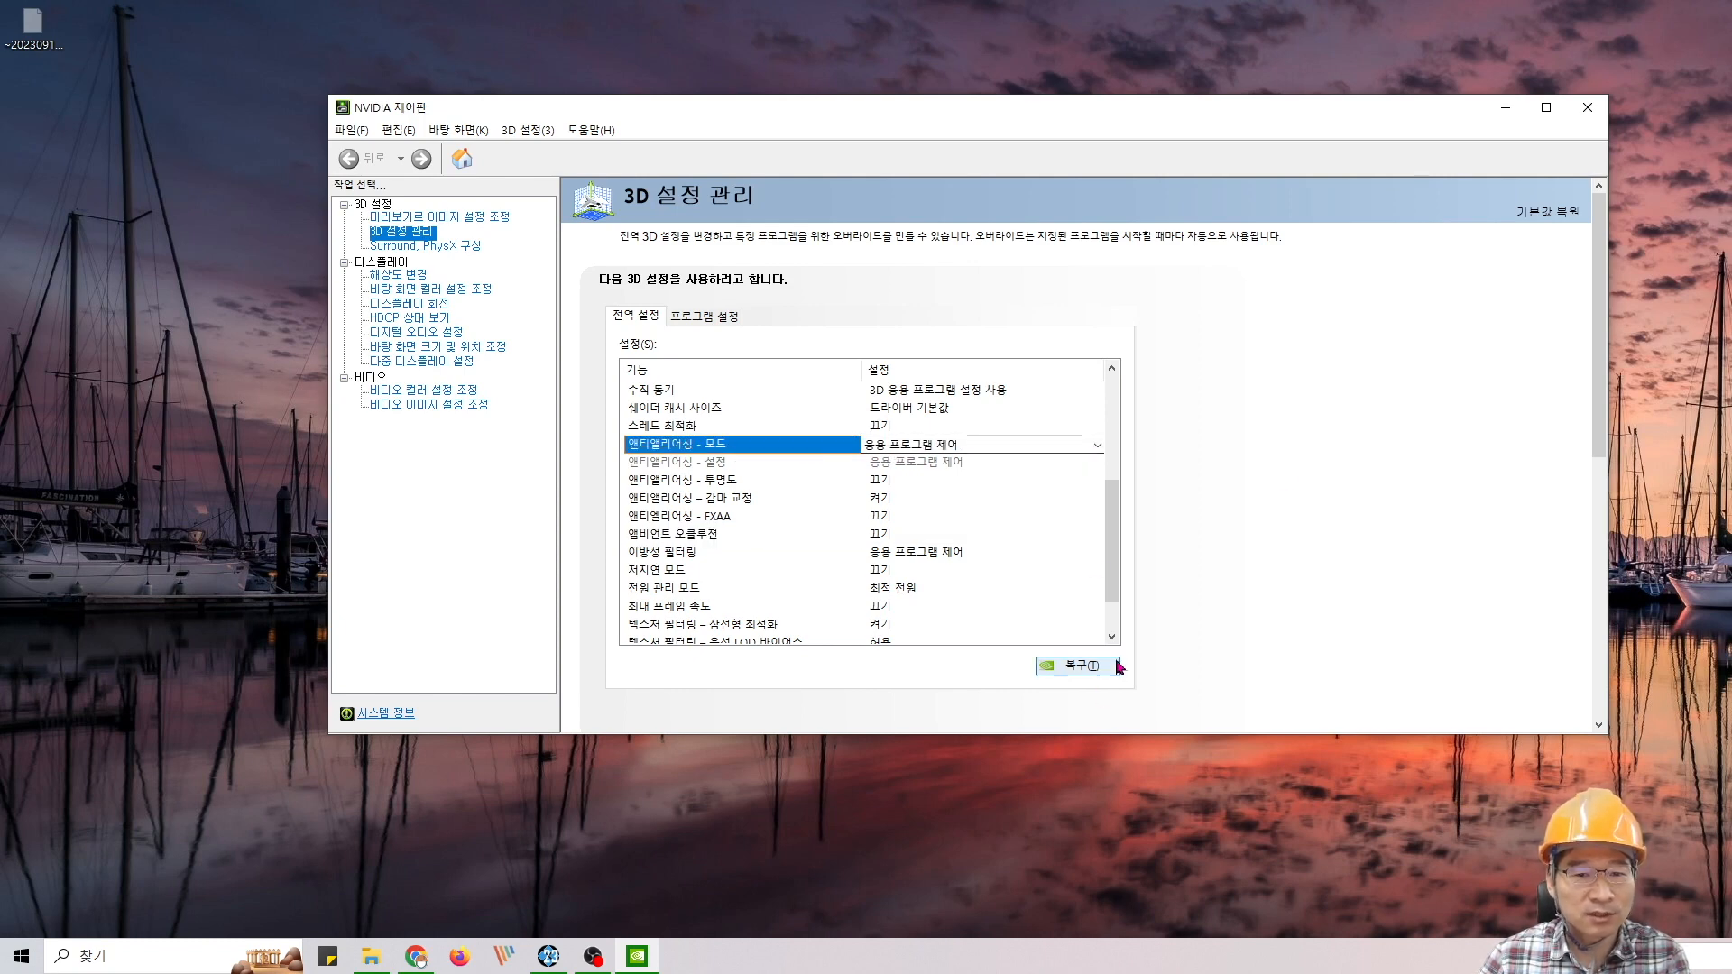
click(1588, 107)
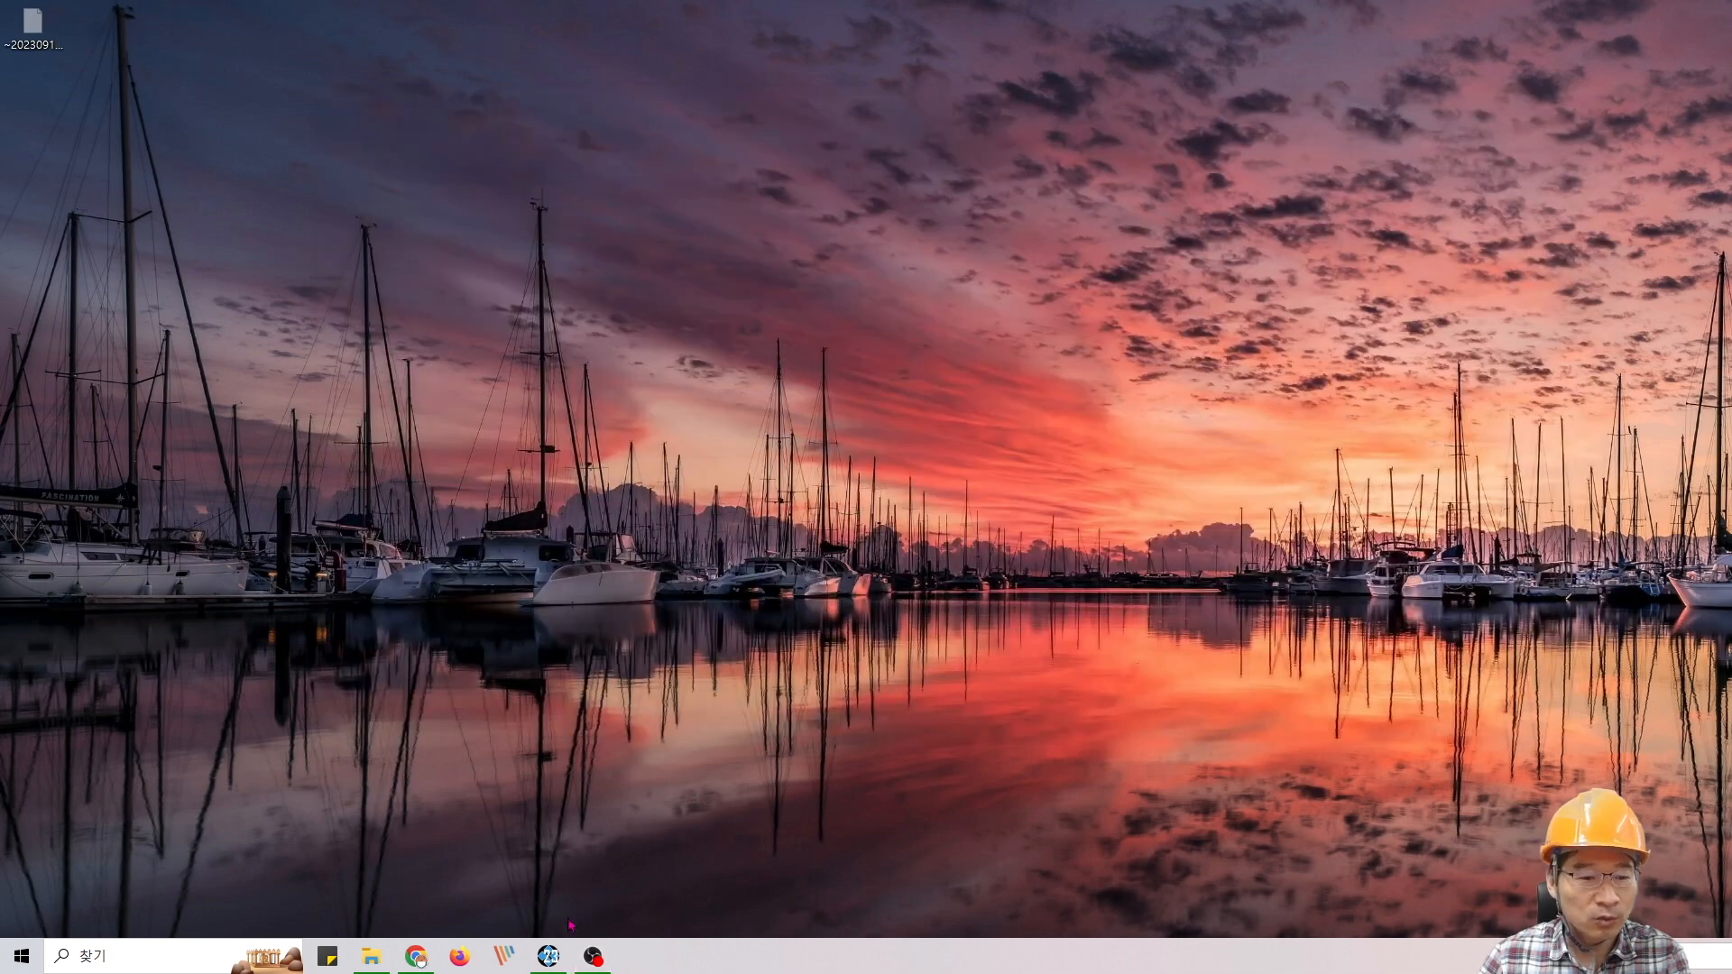
Switch to ARCHLine.XP and enable the 계단현상방지 and MSAA anti-aliasing options in the program's display settings
click(547, 957)
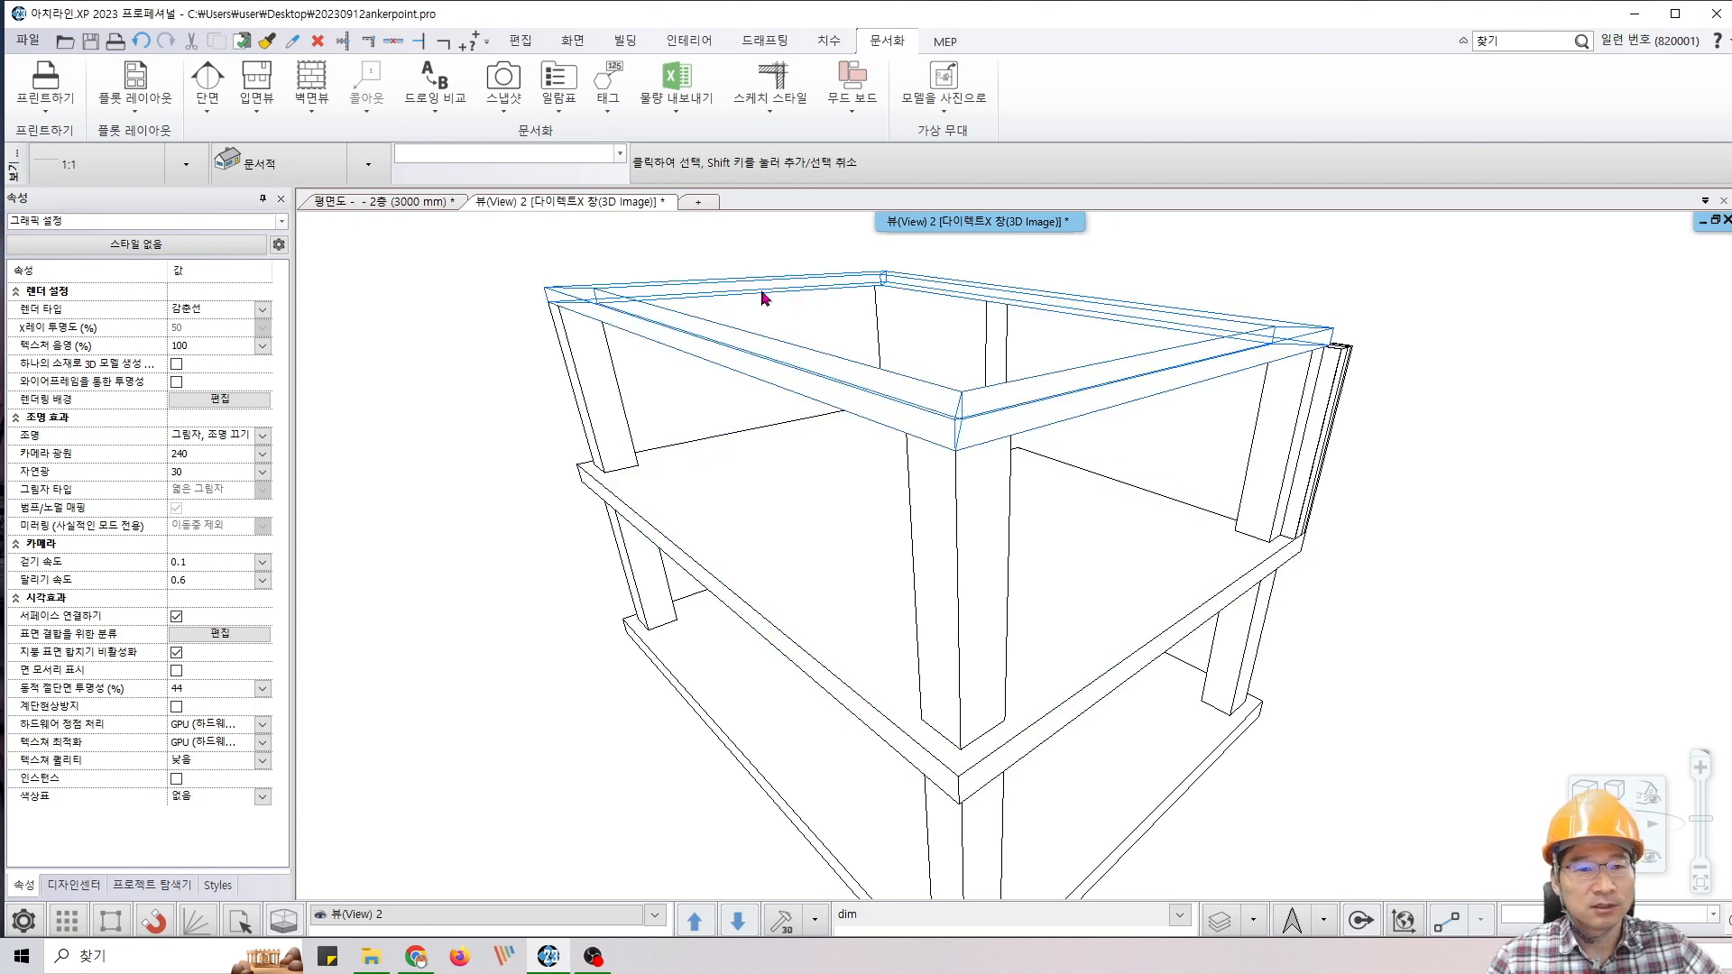
middle_drag(768, 329, 844, 367)
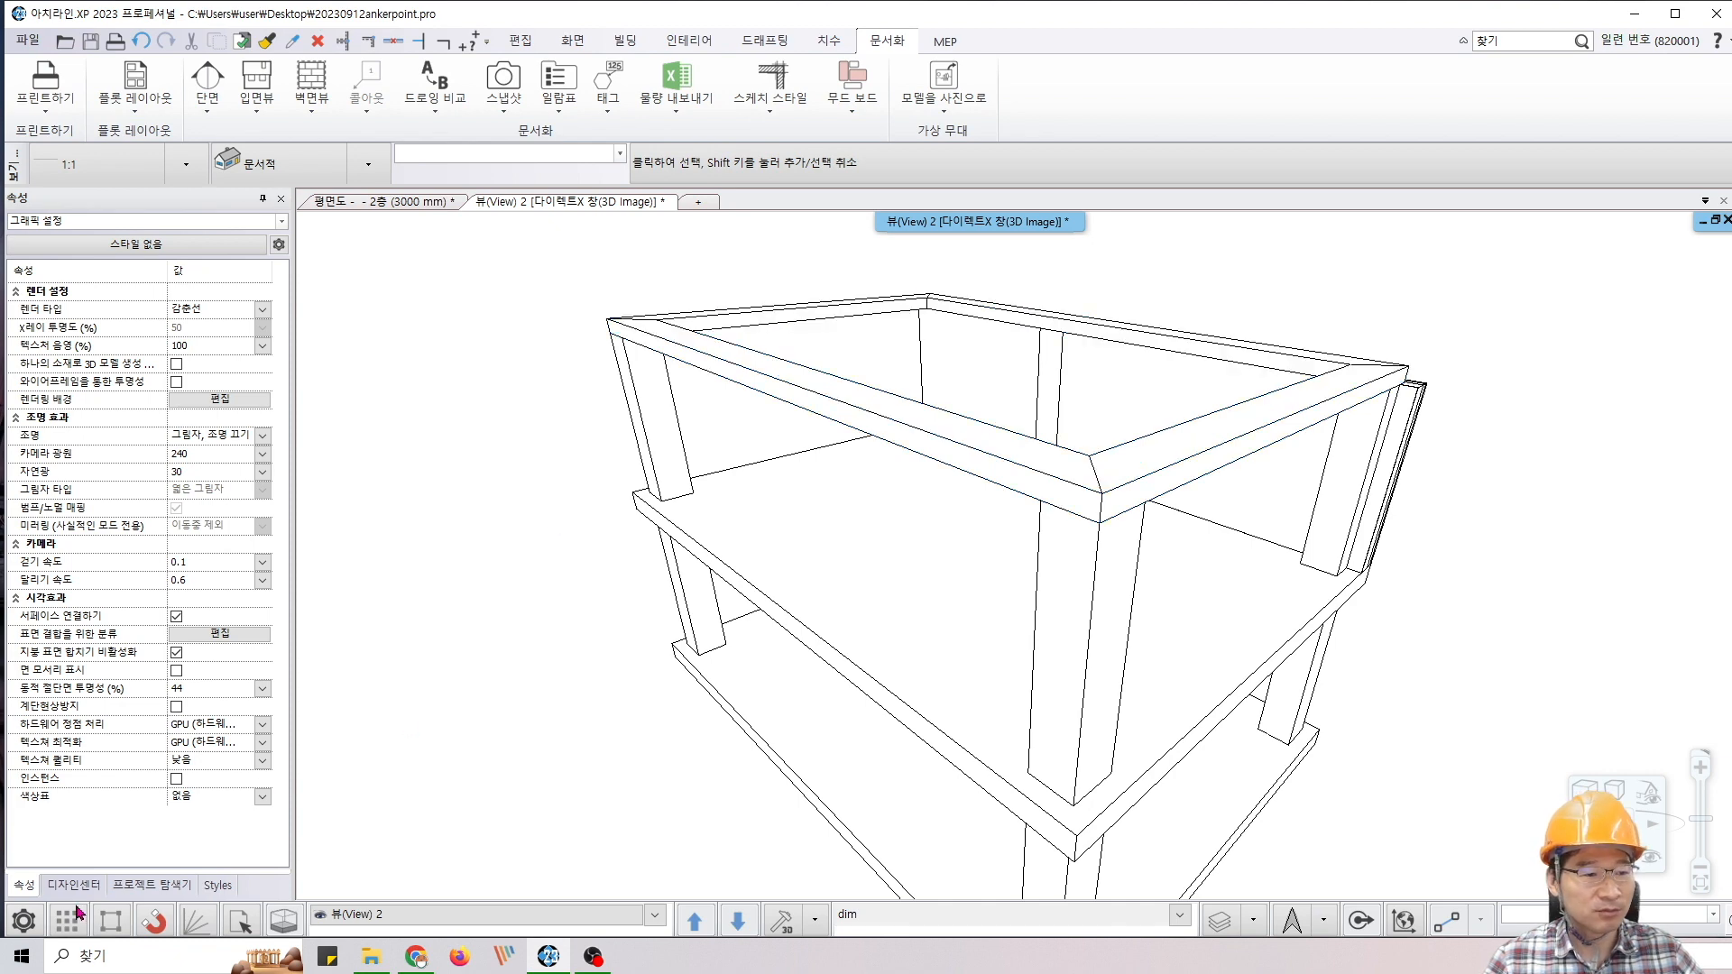
click(23, 921)
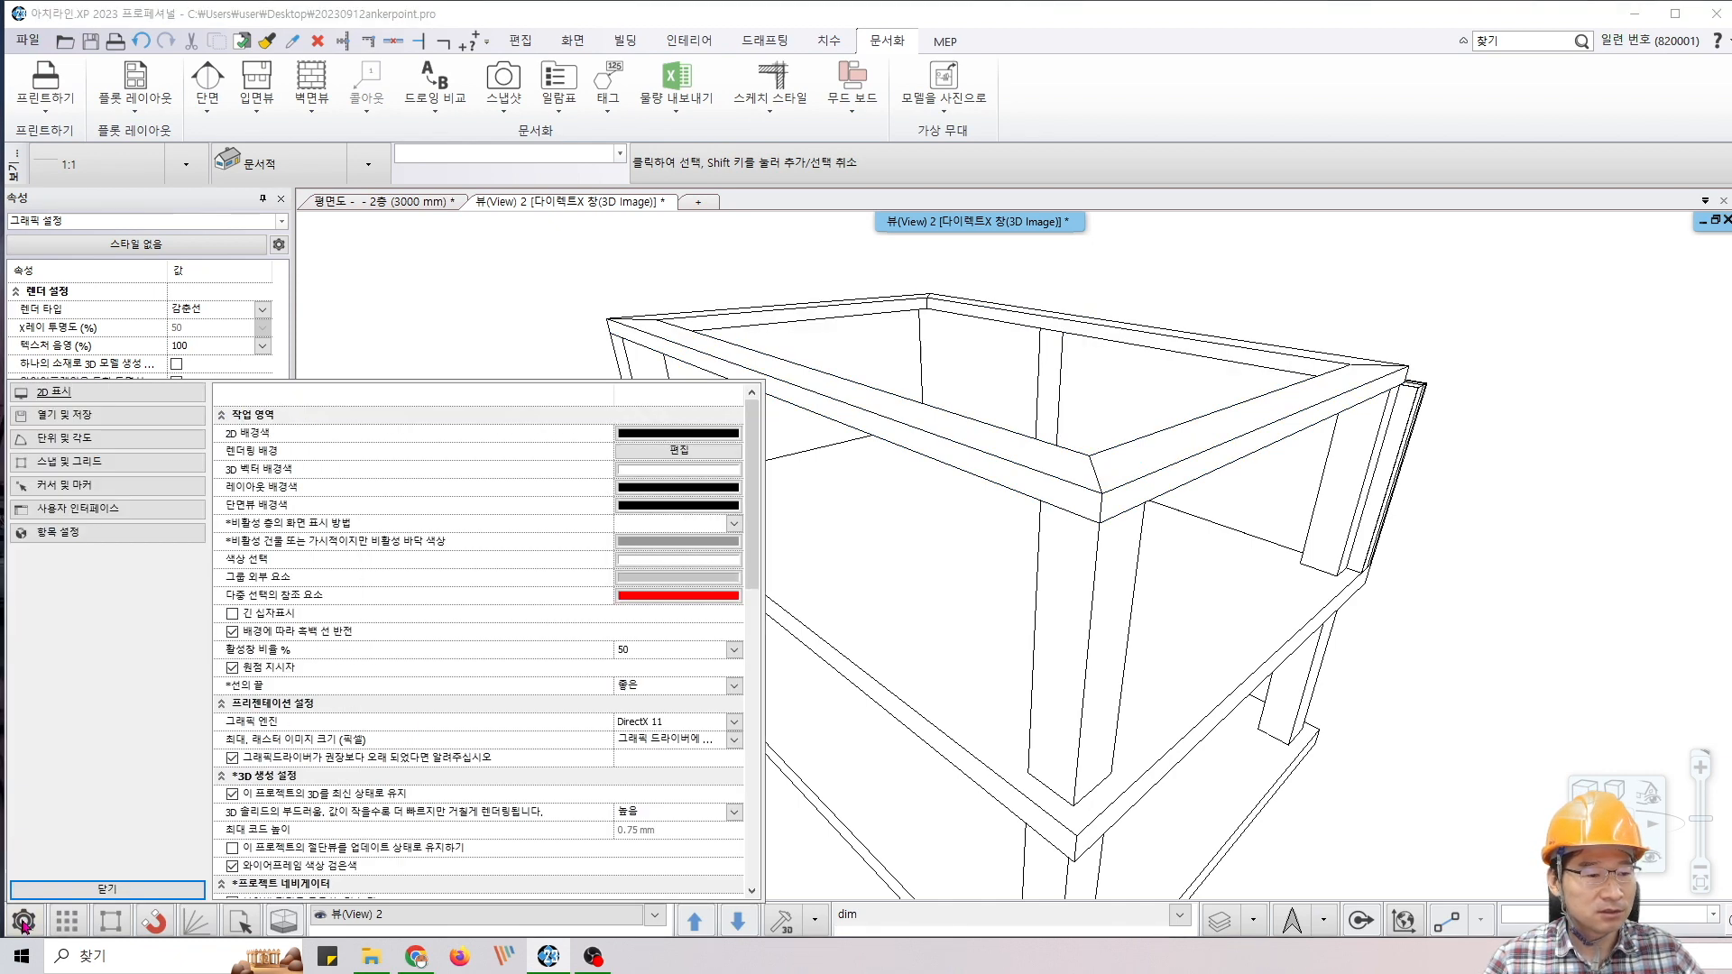
scroll(582, 744, down, 5)
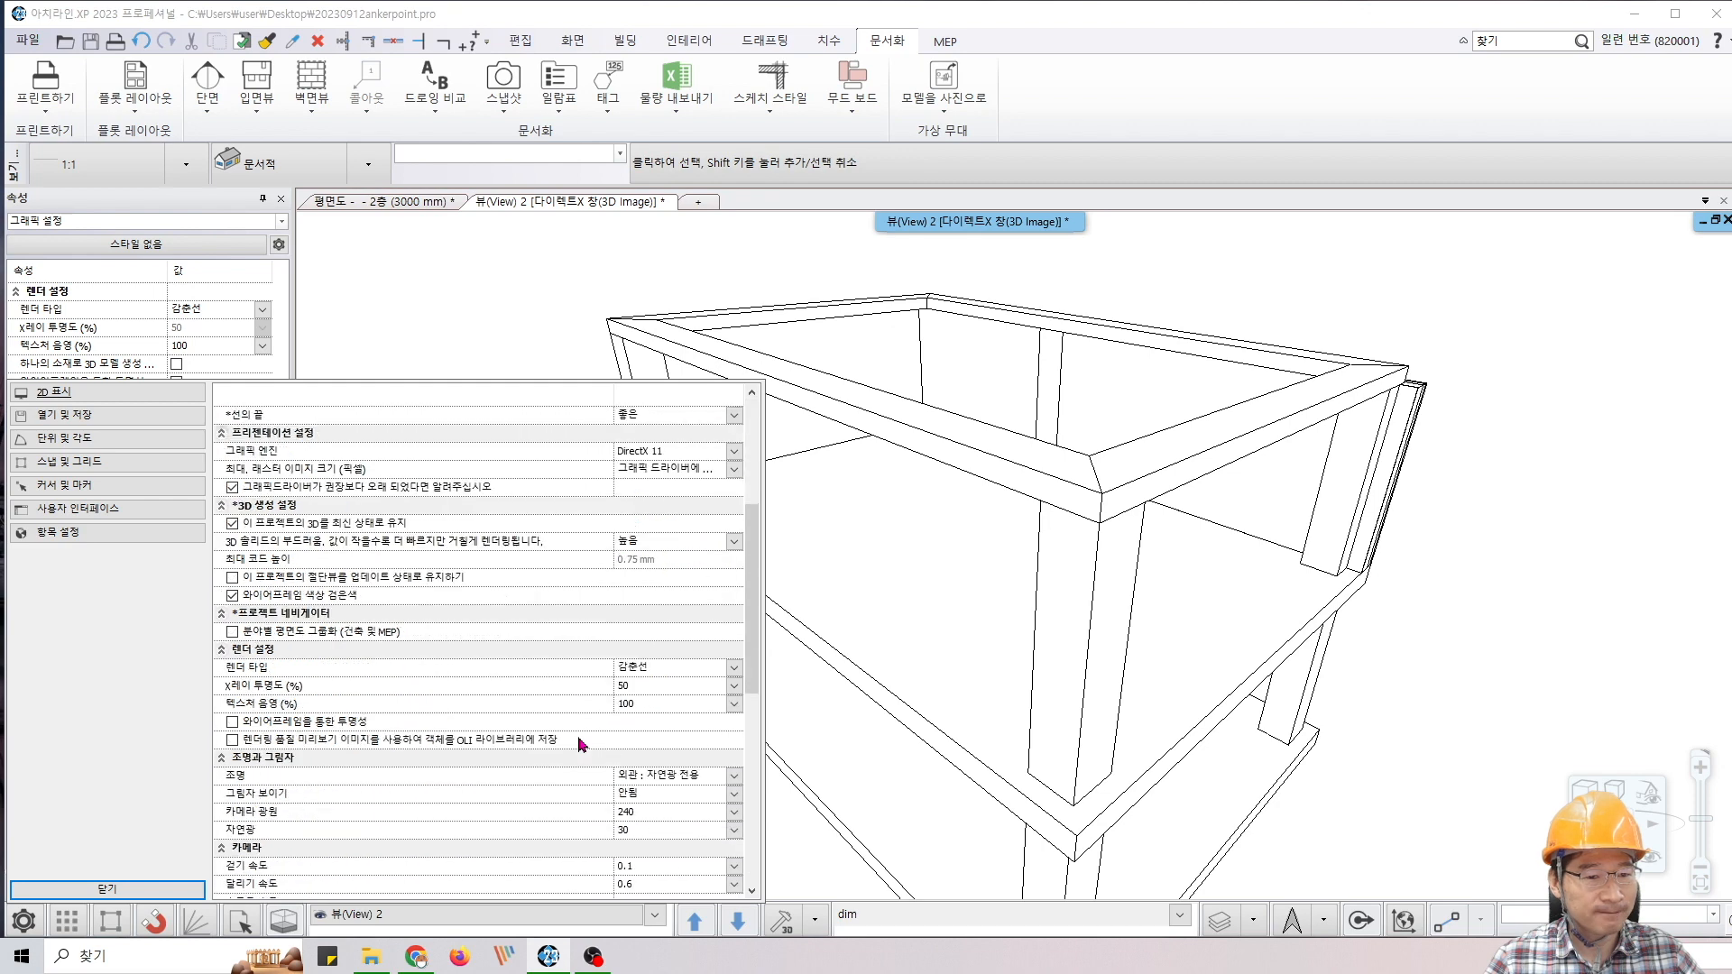
scroll(582, 744, down, 10)
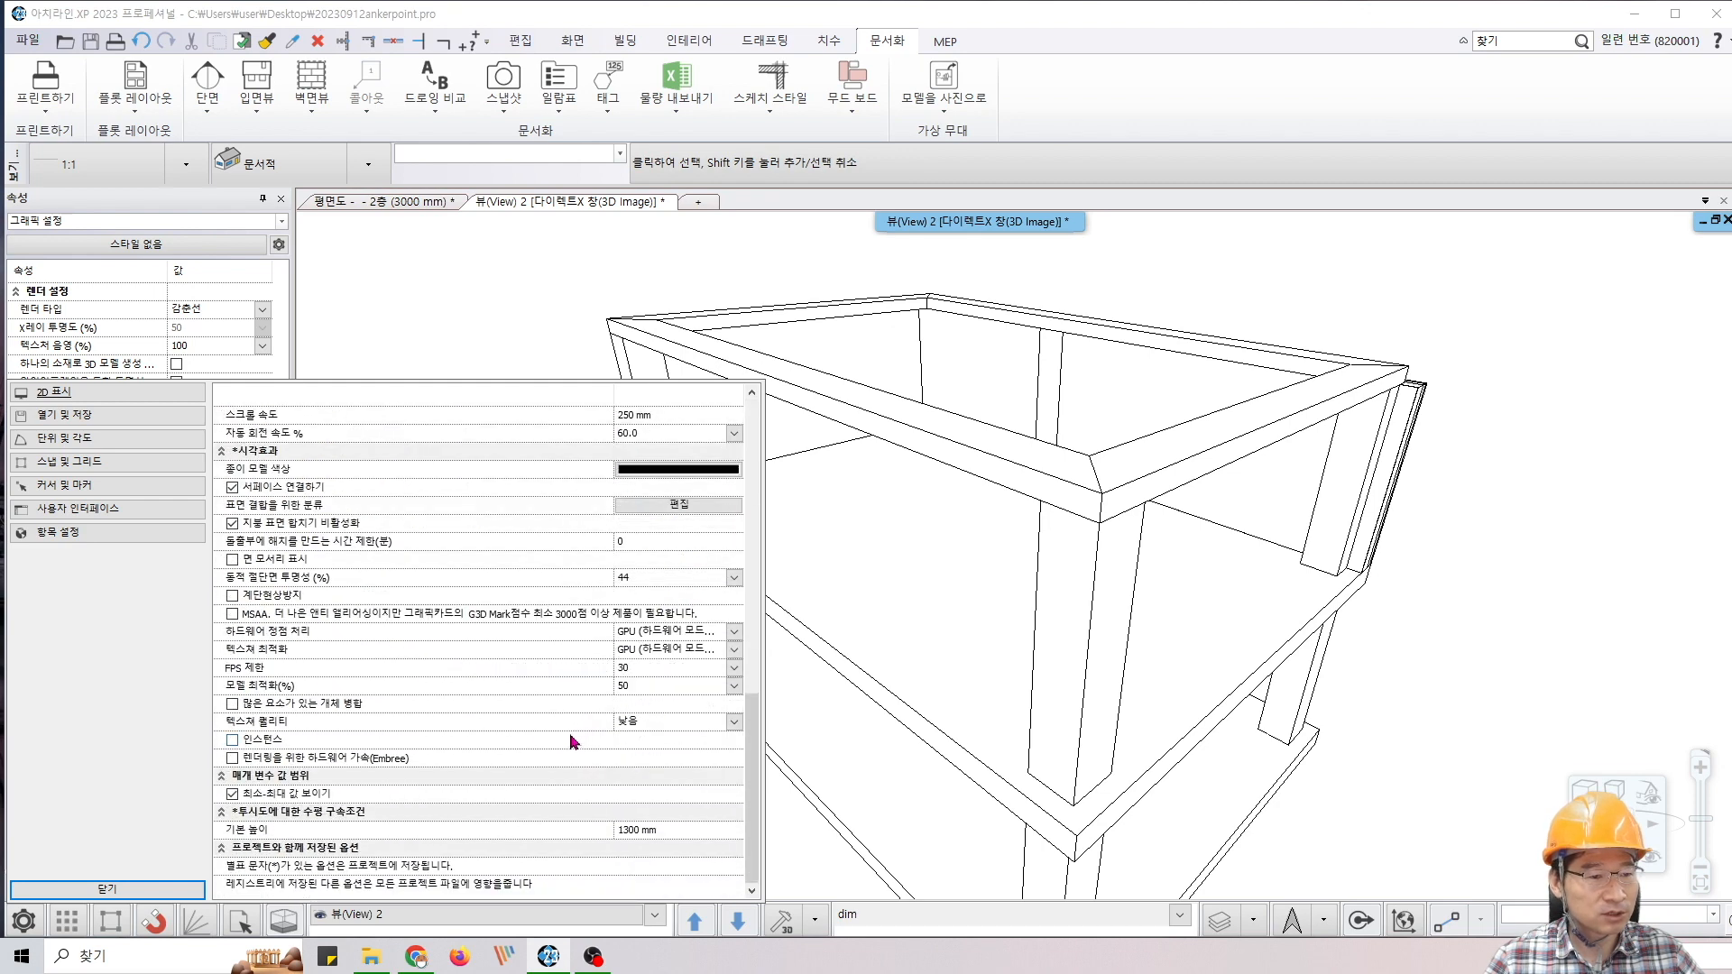
click(233, 597)
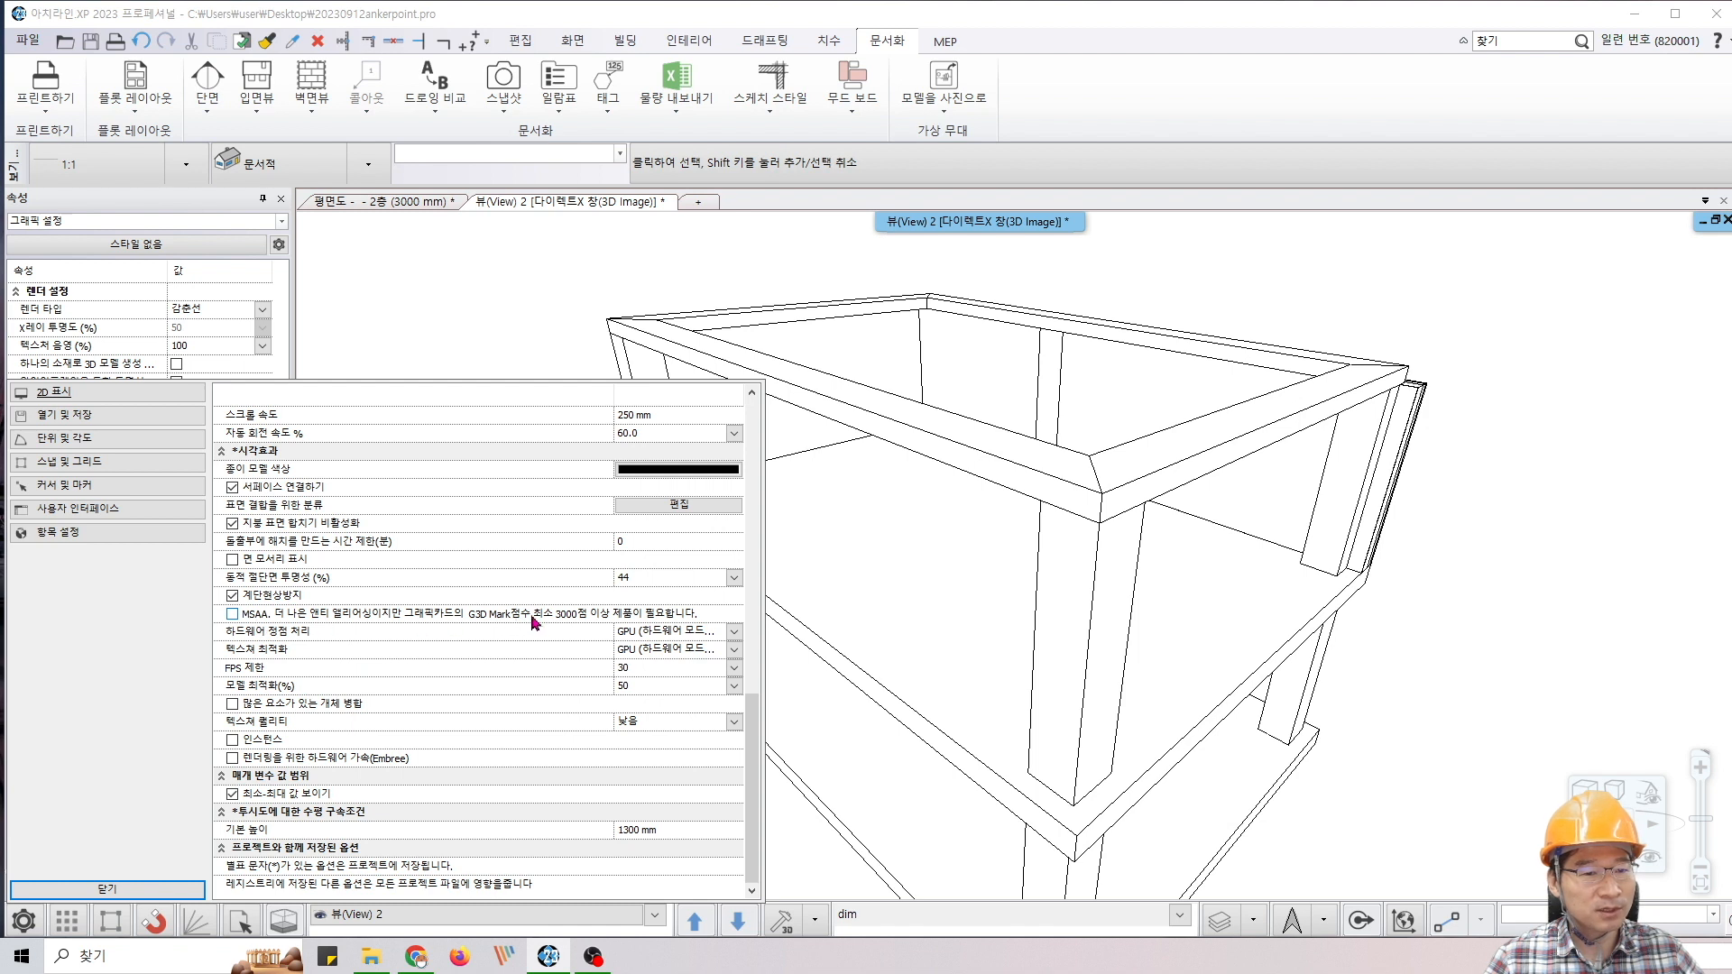
click(232, 613)
click(136, 892)
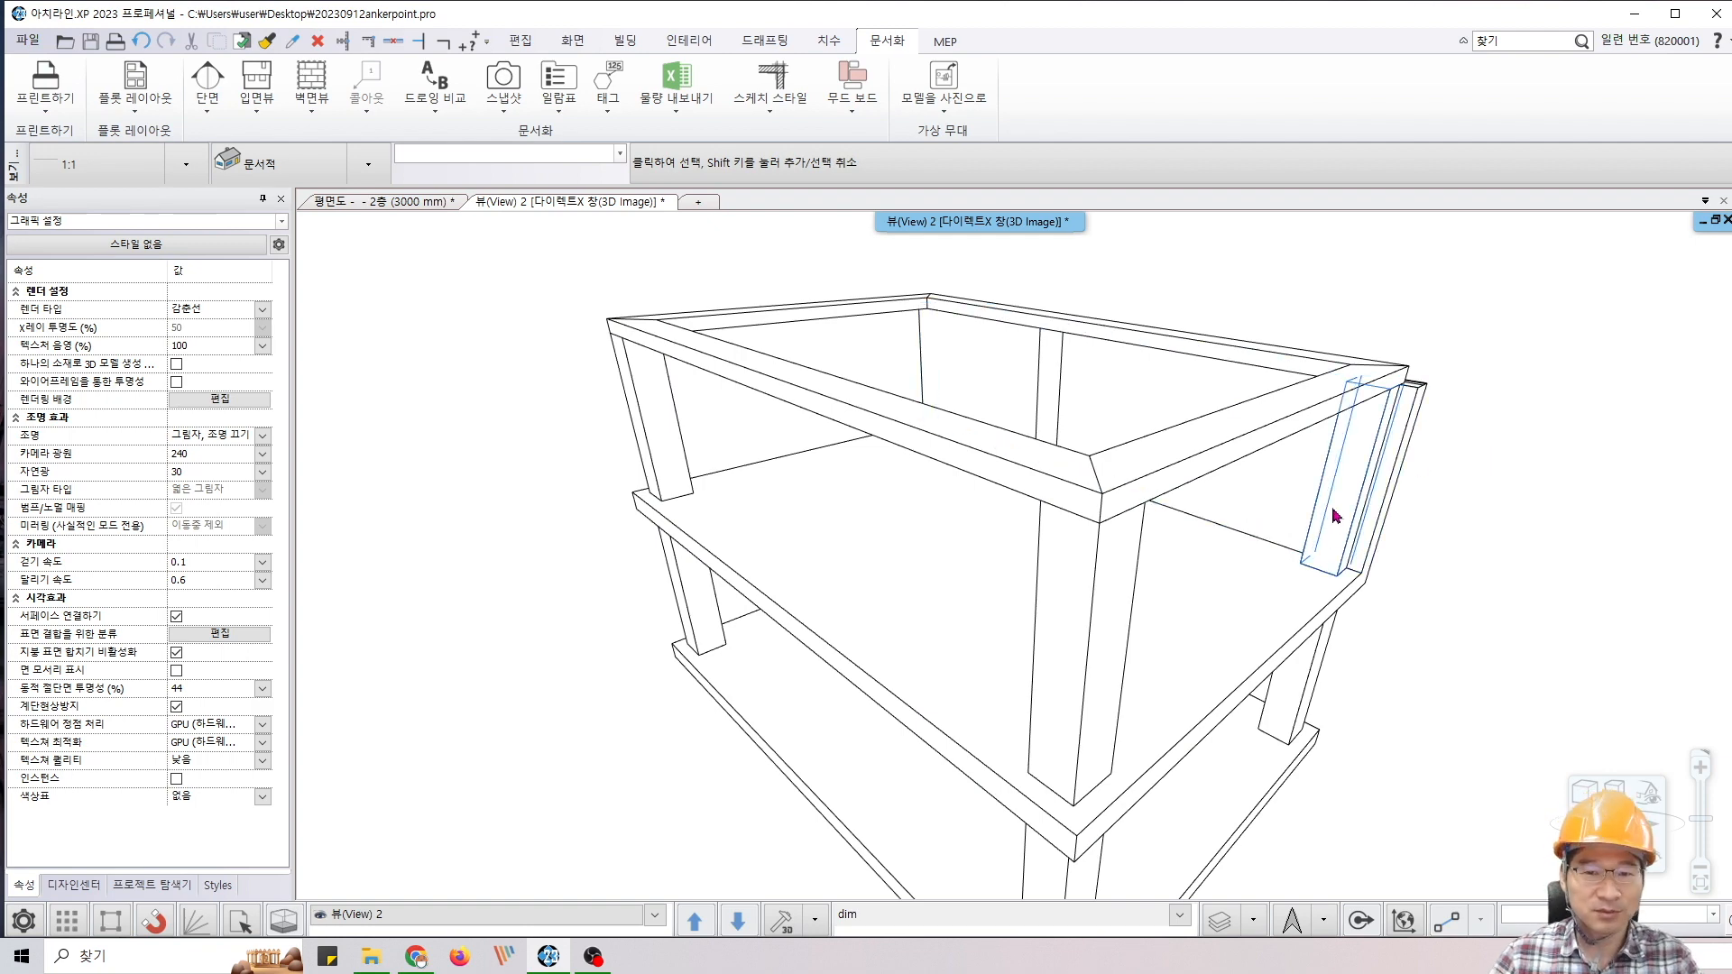
middle_drag(1328, 518, 1327, 522)
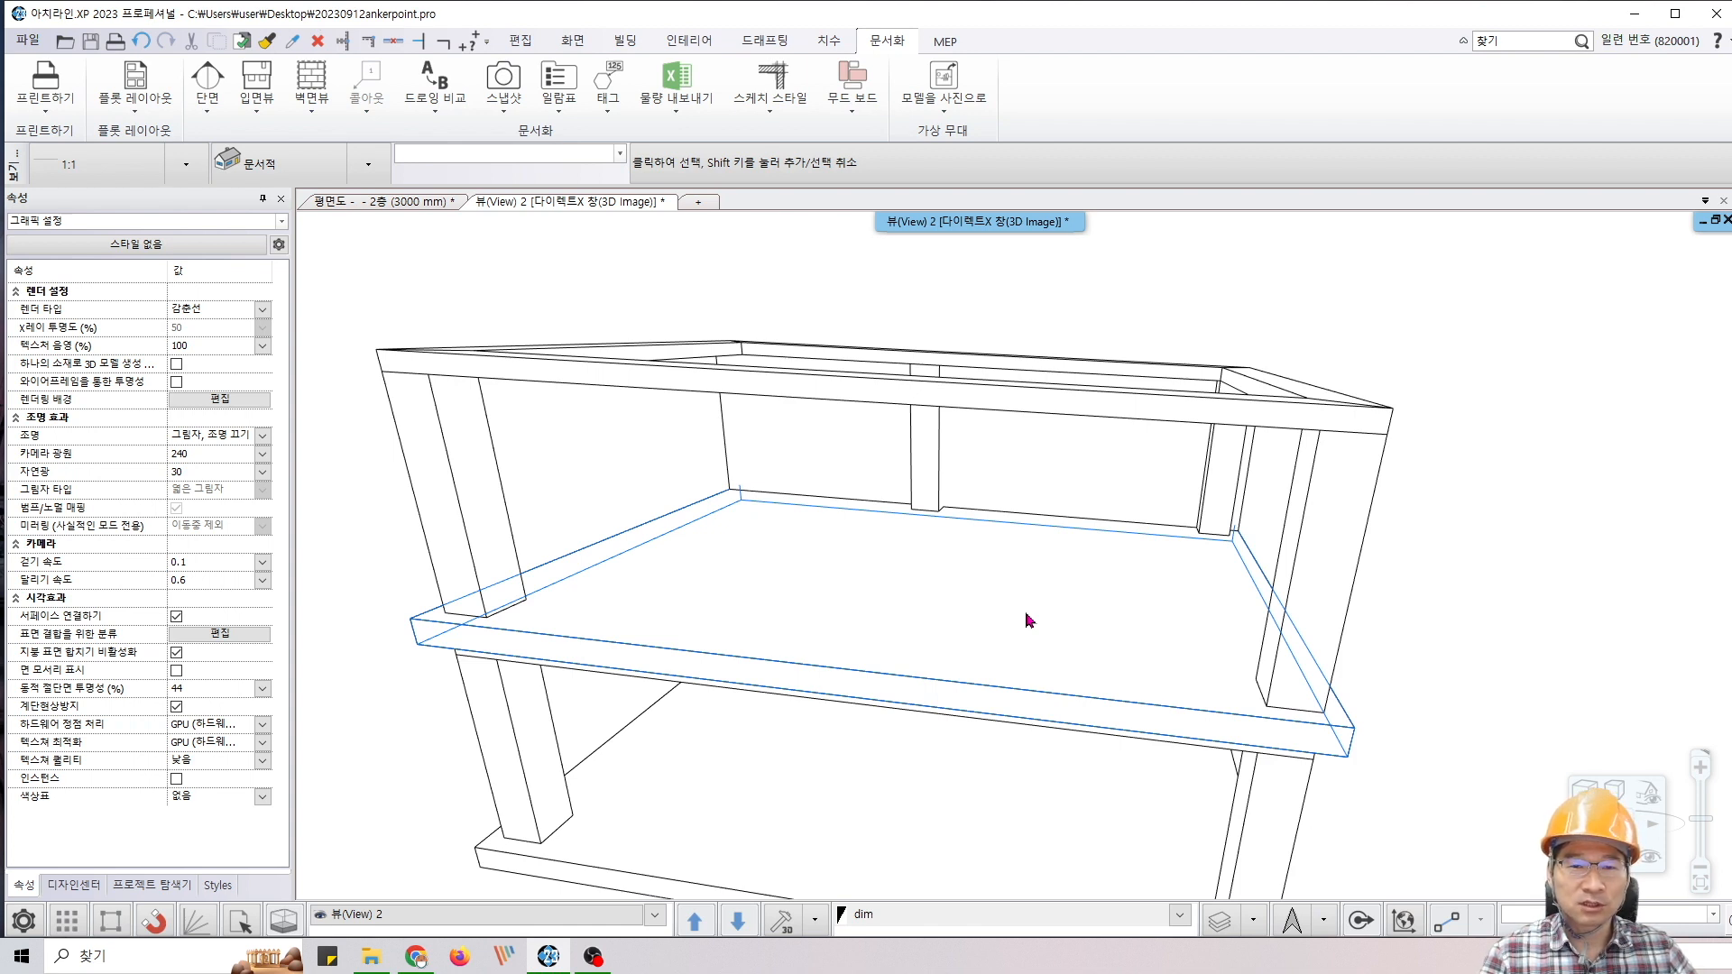
Deselect the floor slab and convert the 3D view from a DirectX image to vector display
key(Escape)
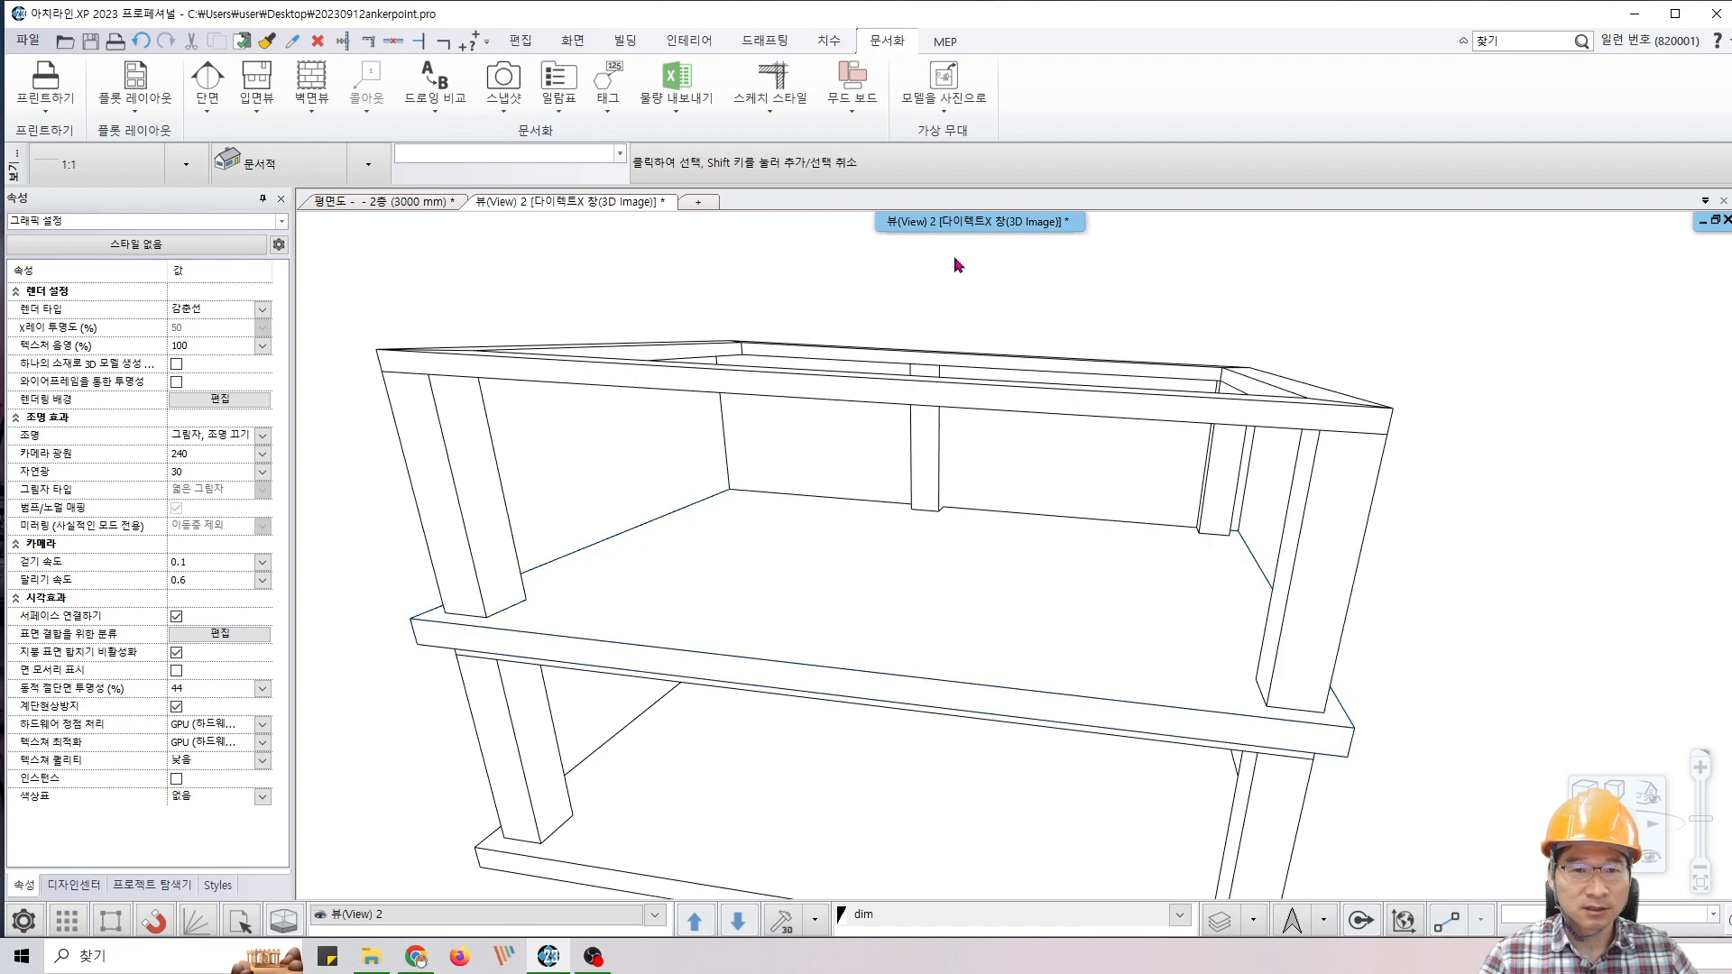
right_click(962, 225)
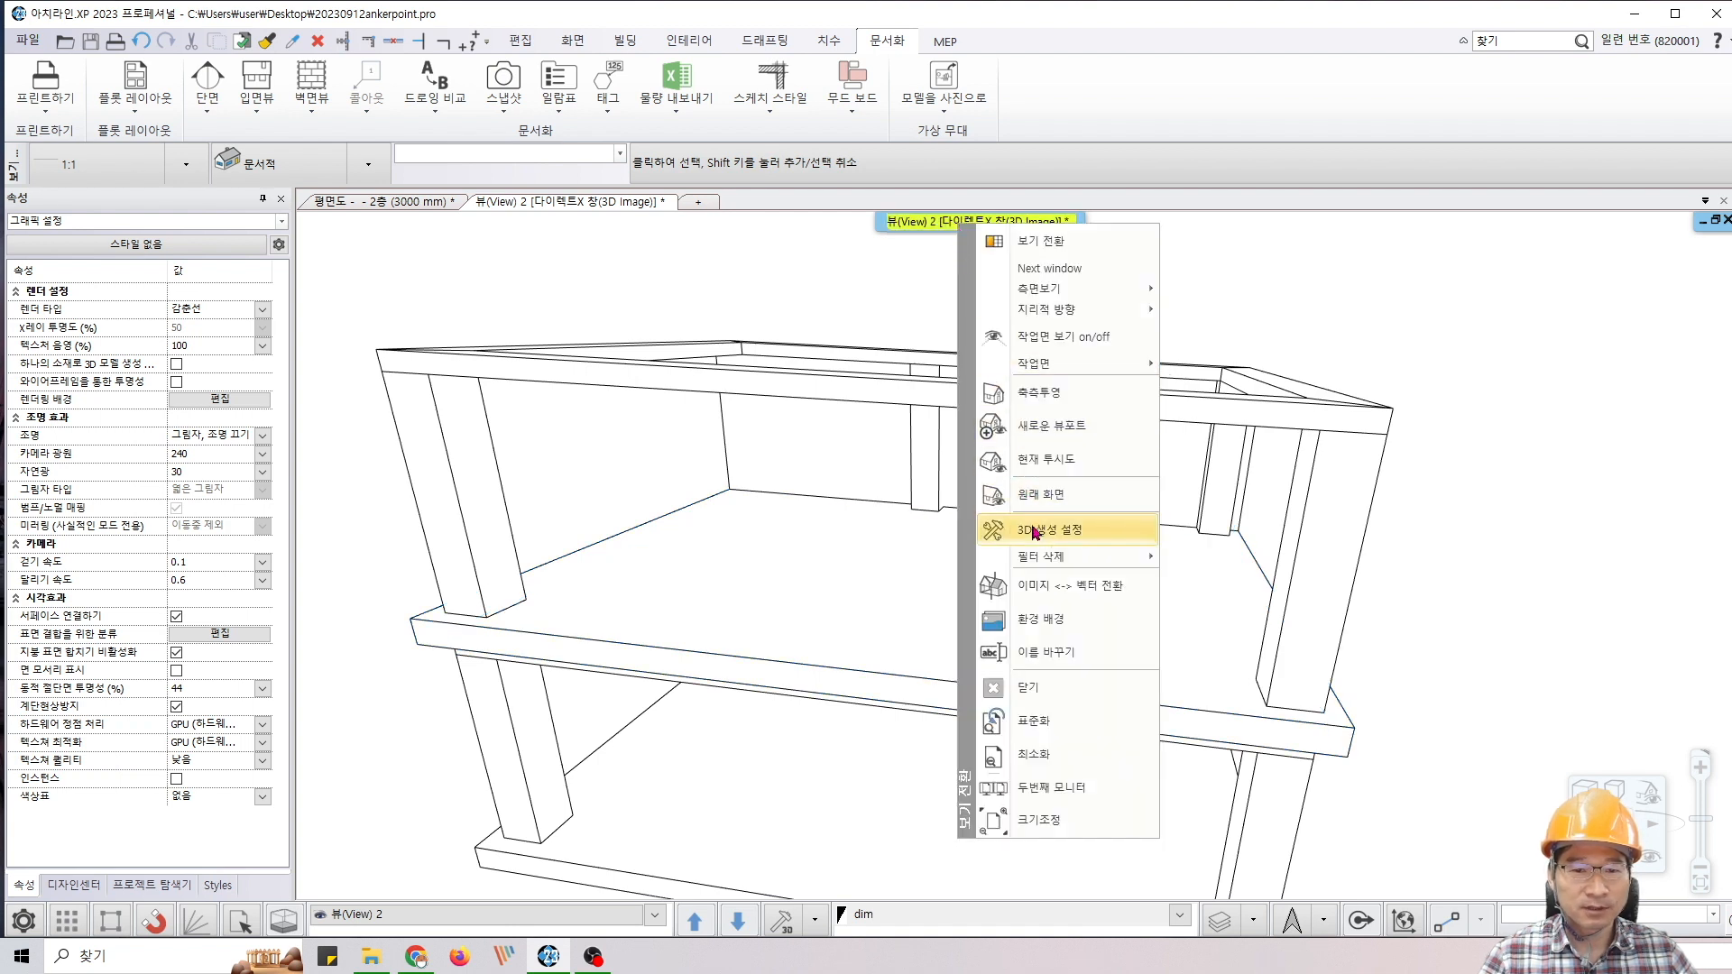
click(1089, 588)
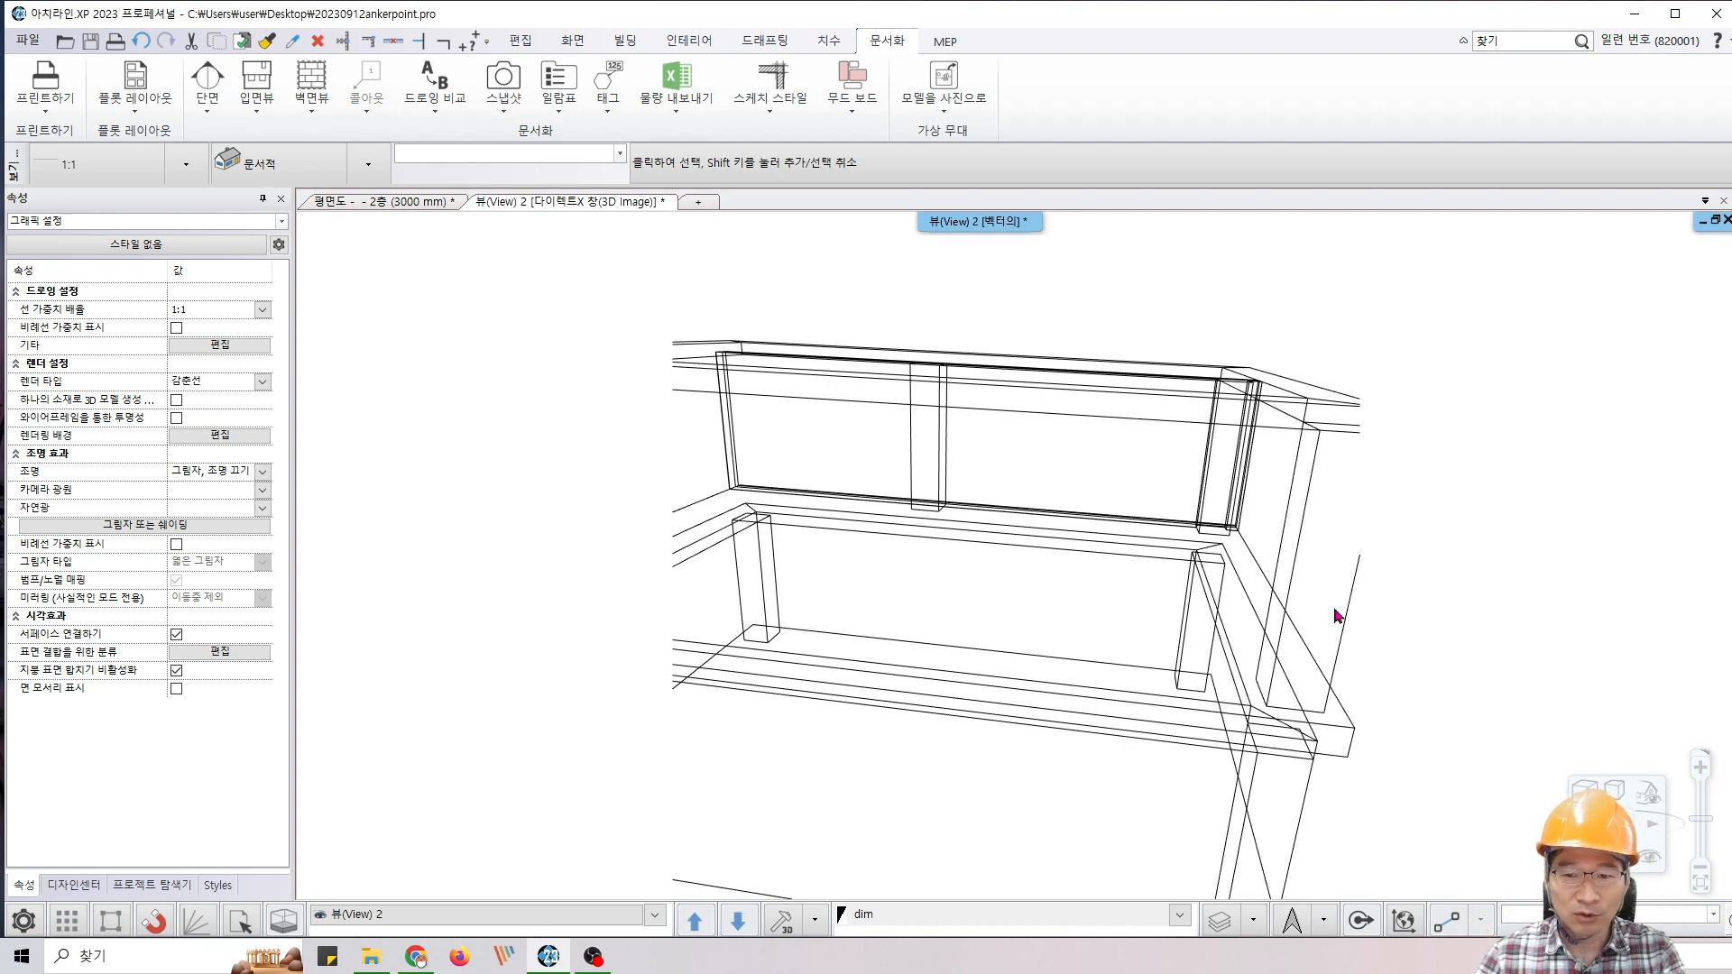
Orient the vector view to the front (정면) and show the whole building model as a wireframe
click(979, 223)
right_click(980, 225)
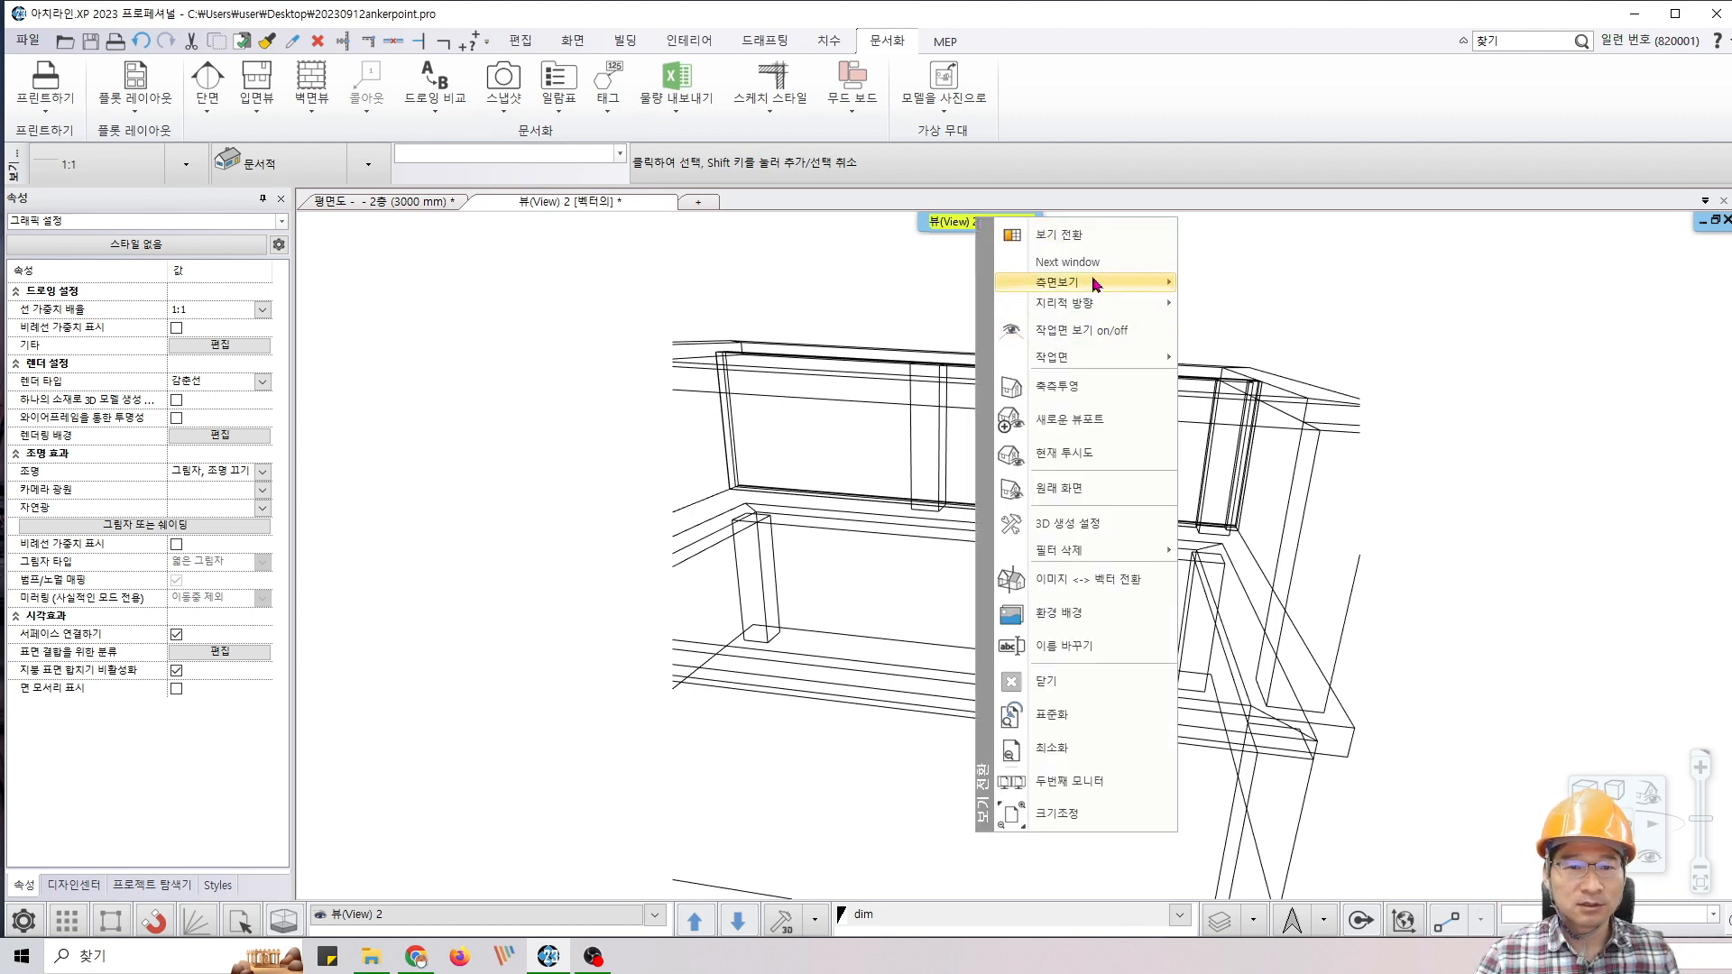
mouse_move(1099, 281)
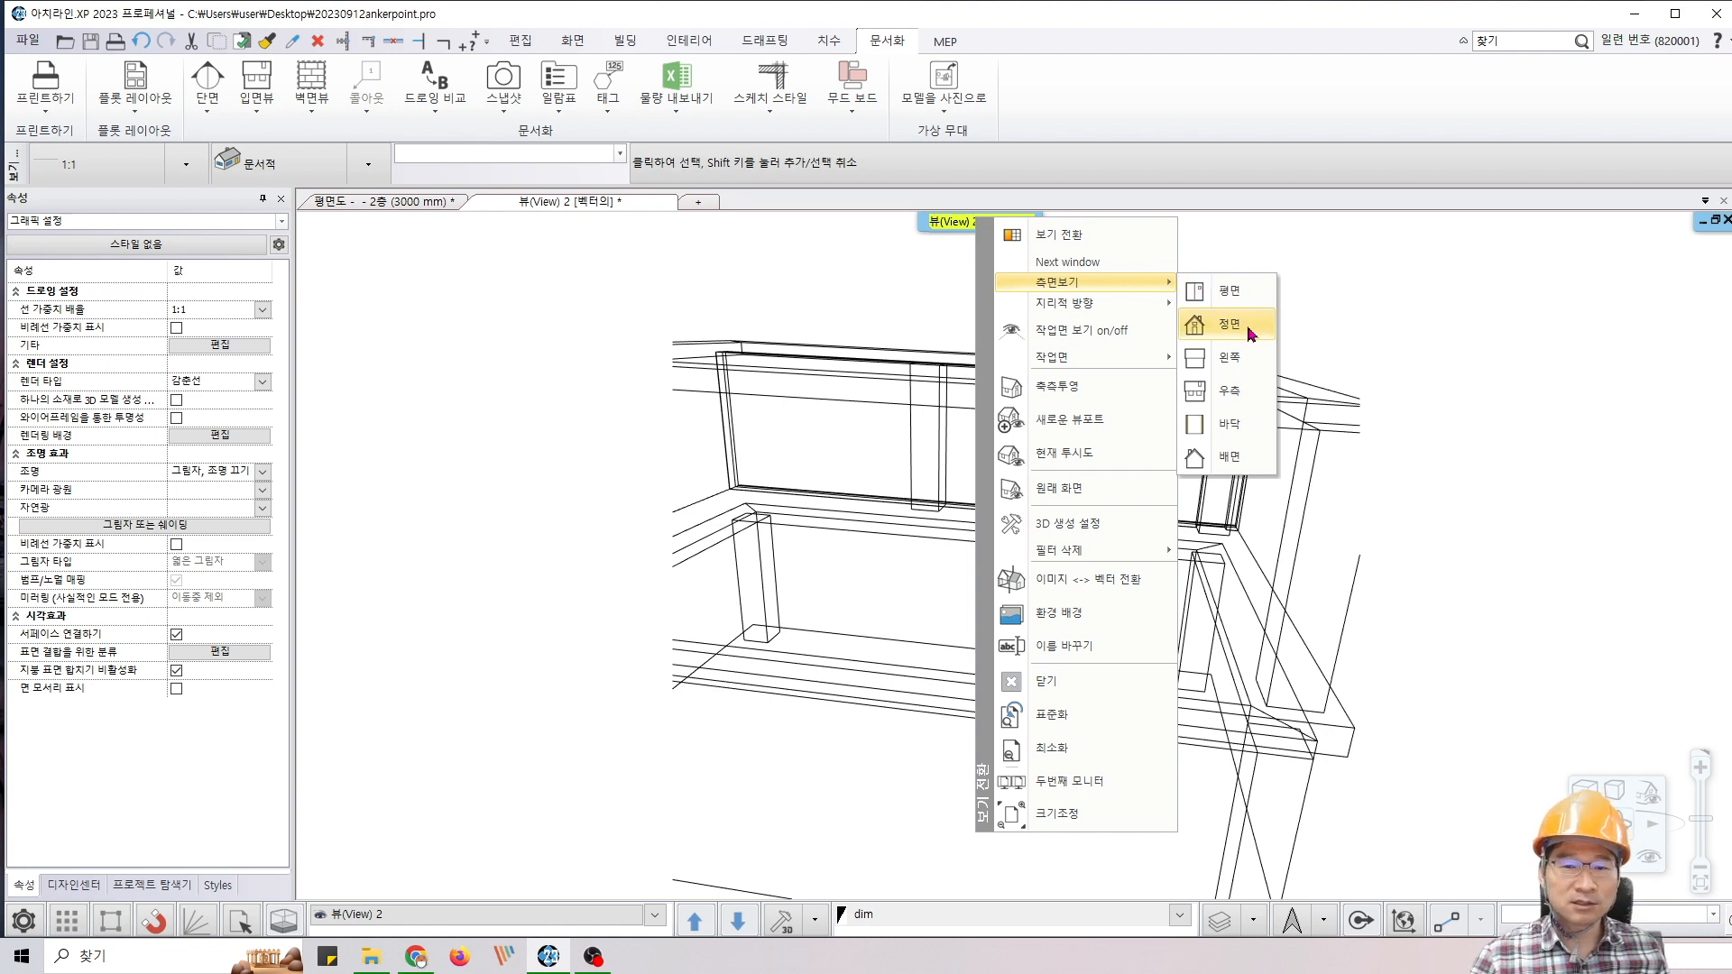
click(1251, 334)
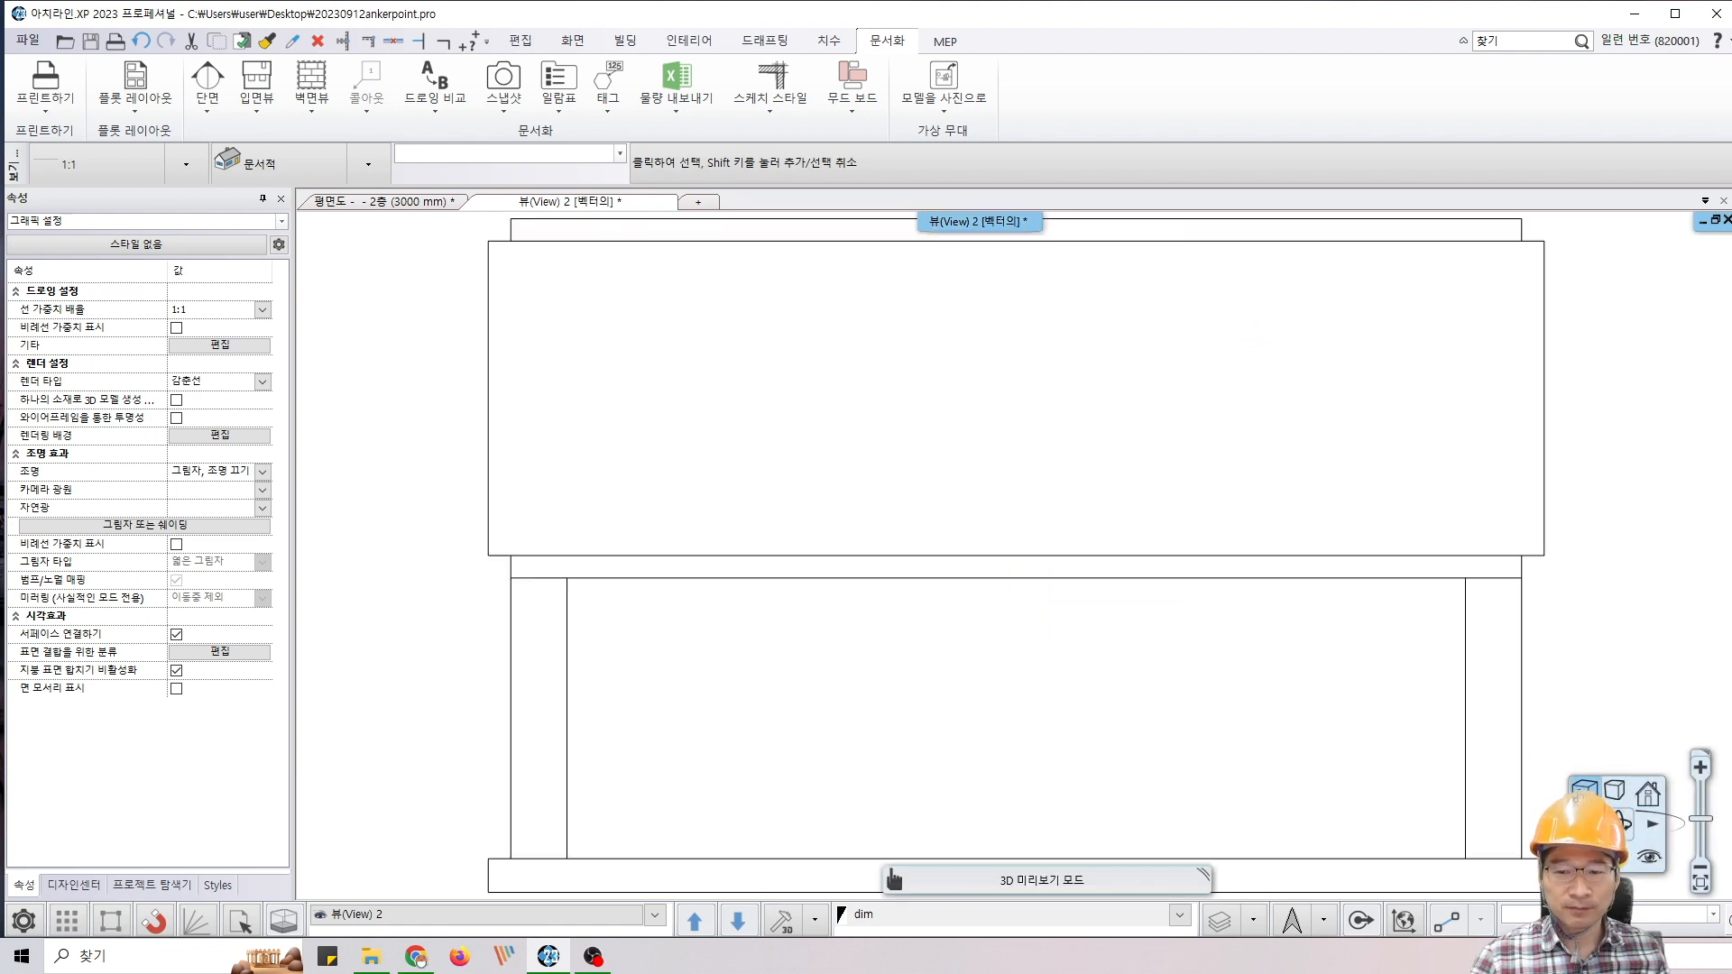
click(1585, 791)
click(1627, 637)
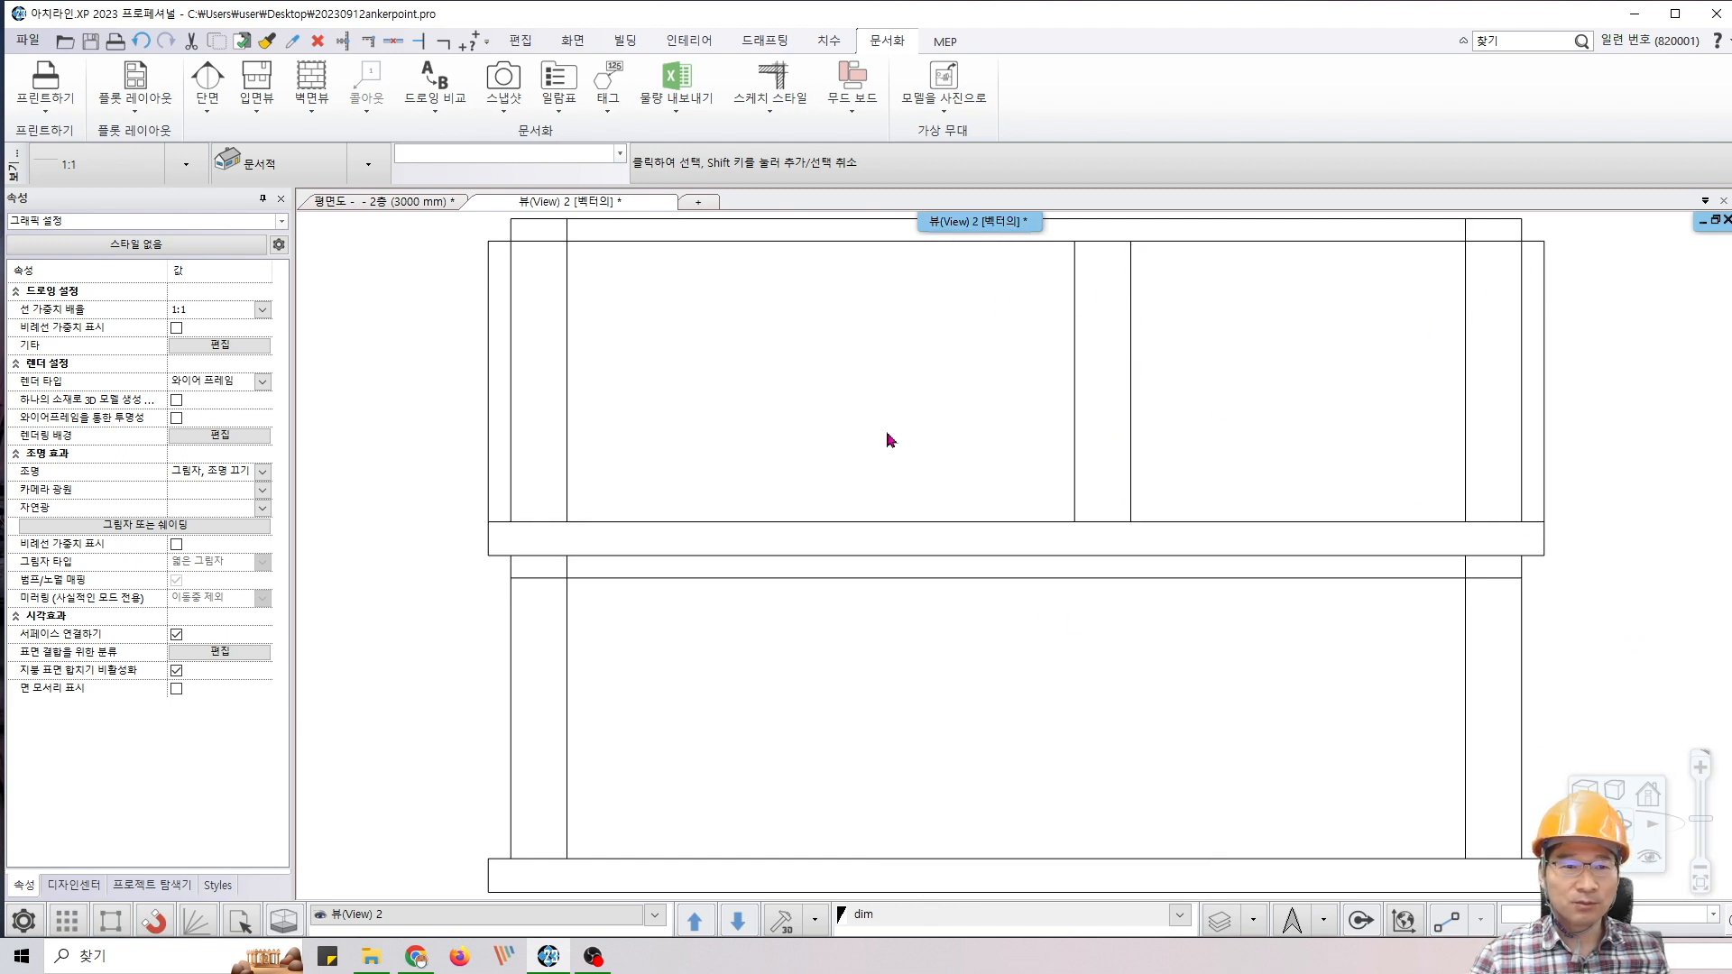
scroll(930, 581, down, 2)
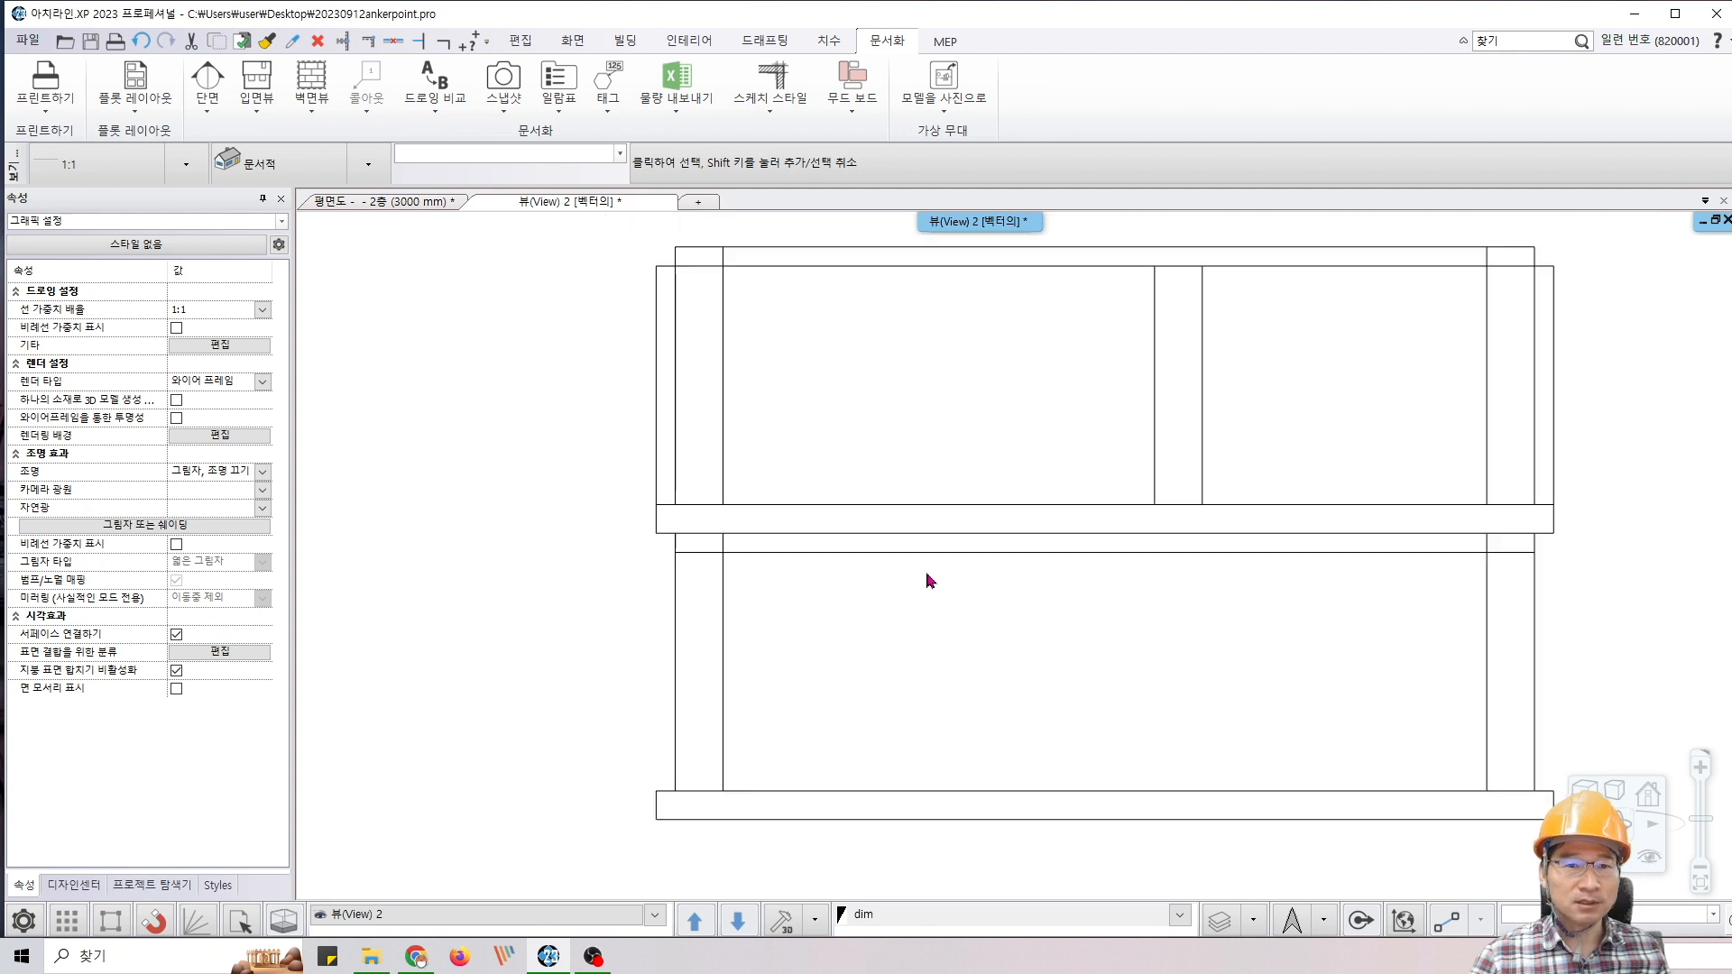
middle_drag(1060, 489, 987, 517)
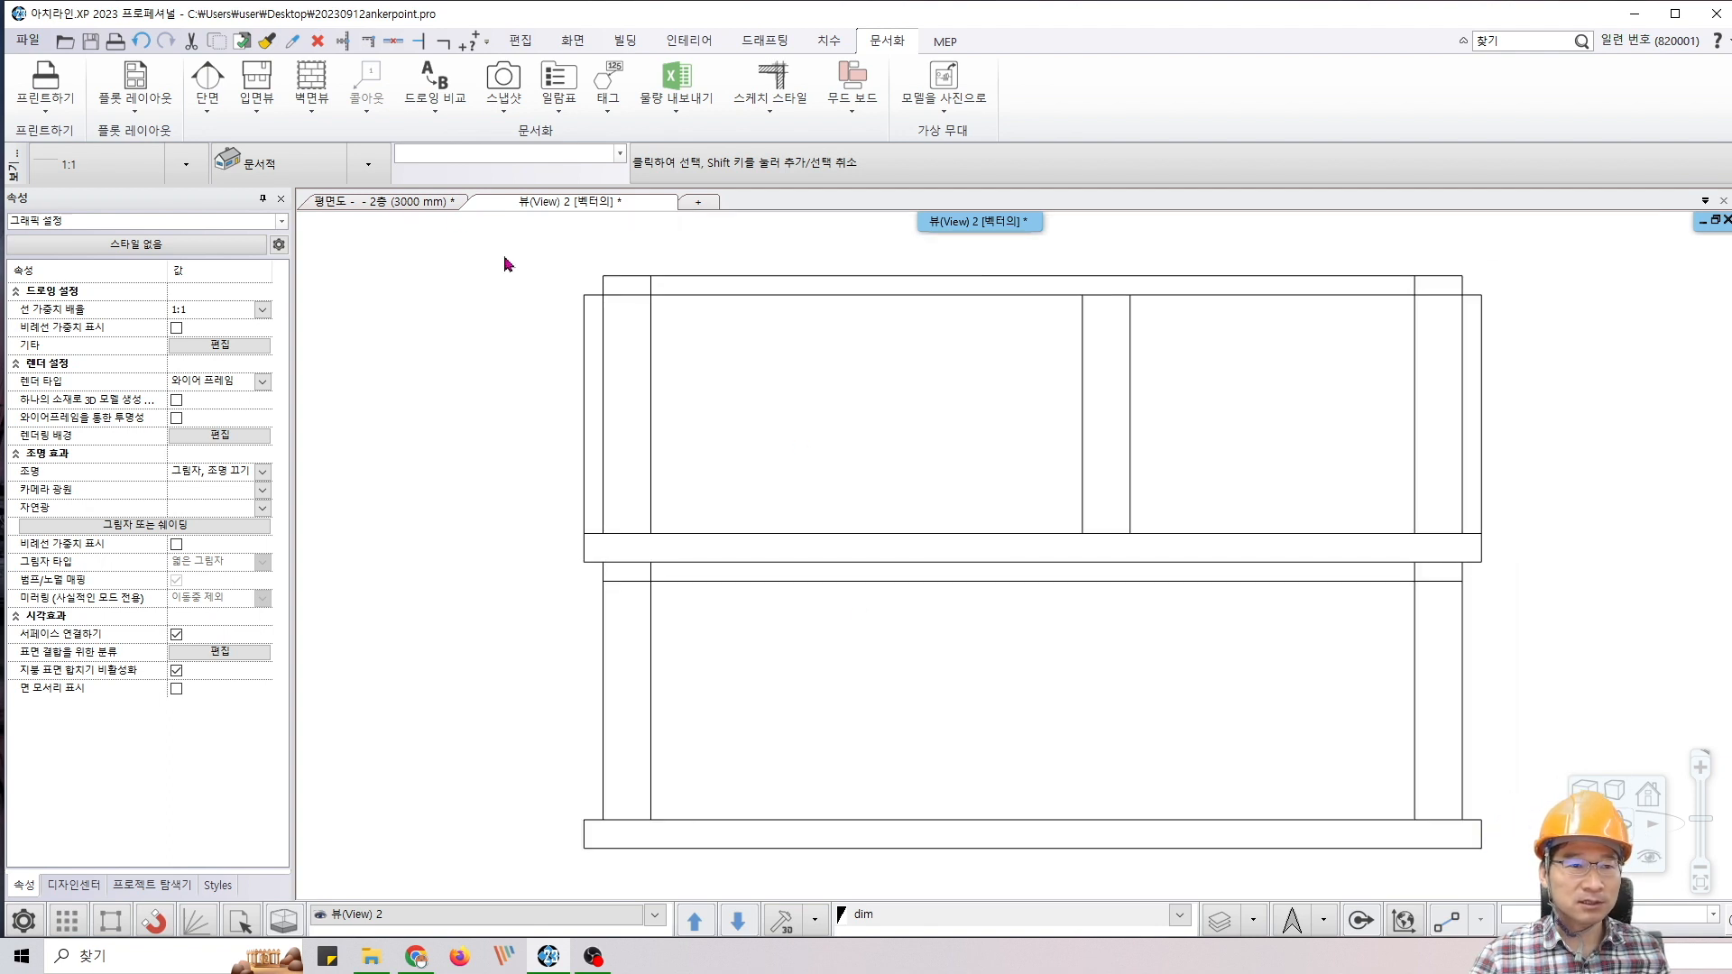
Look at the 2층 floor plan for comparison and return to the front wireframe view
click(421, 208)
middle_drag(920, 412, 889, 485)
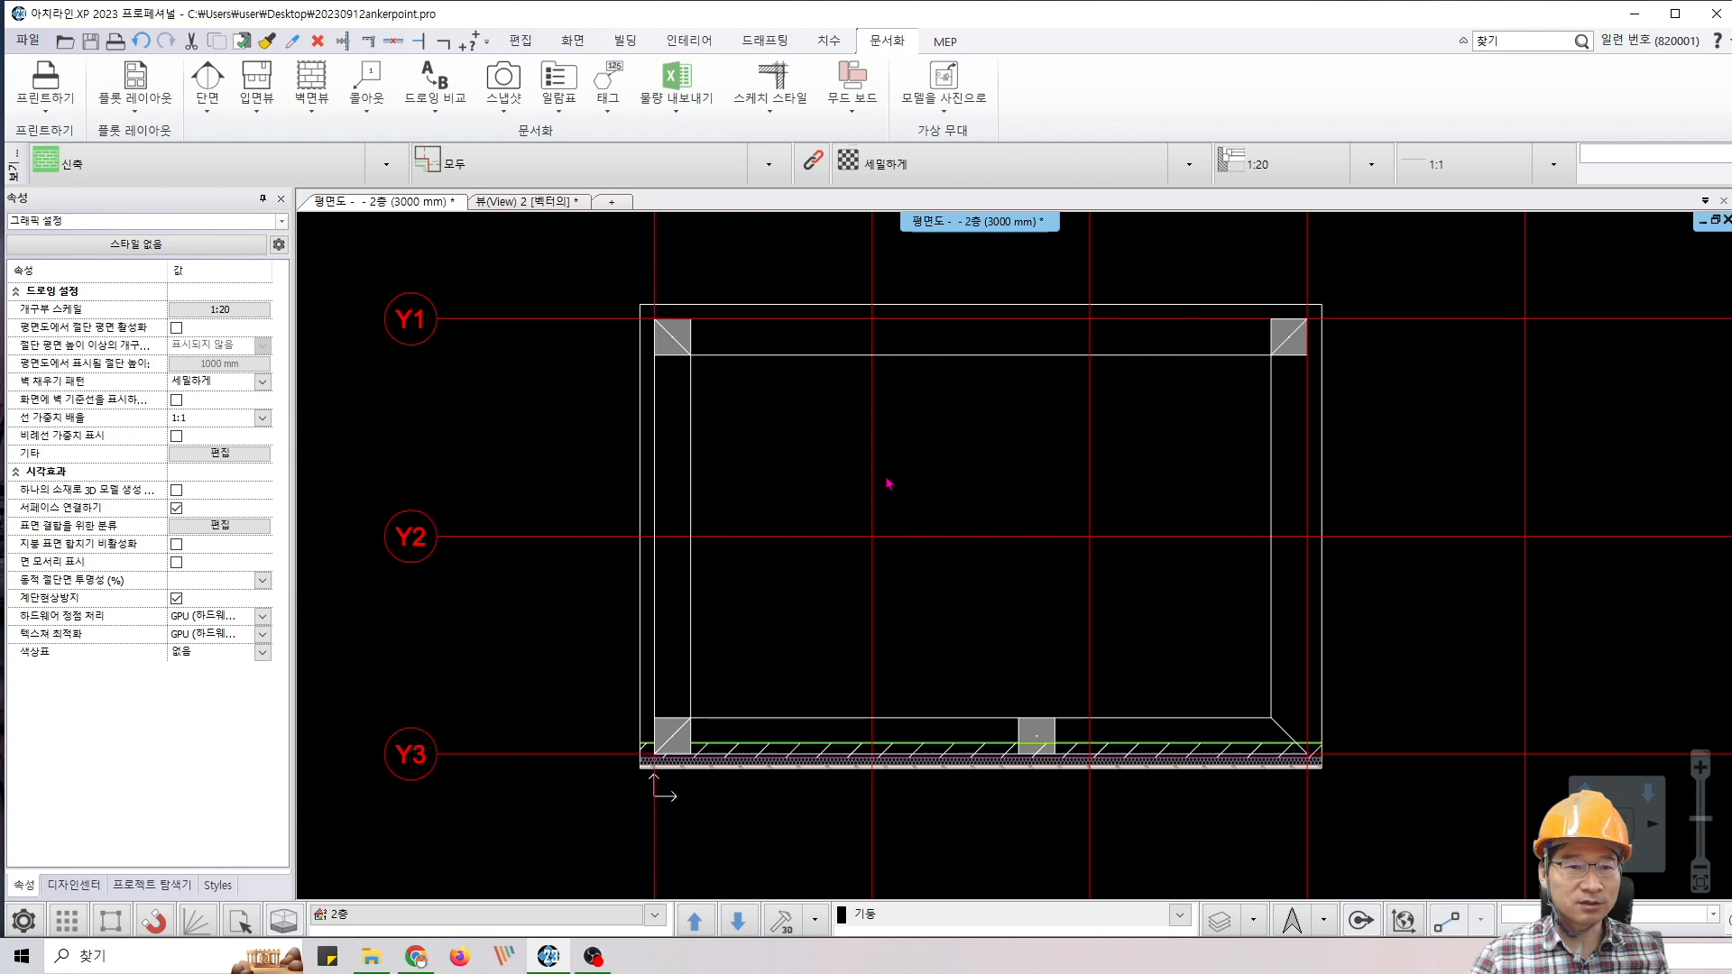
click(545, 203)
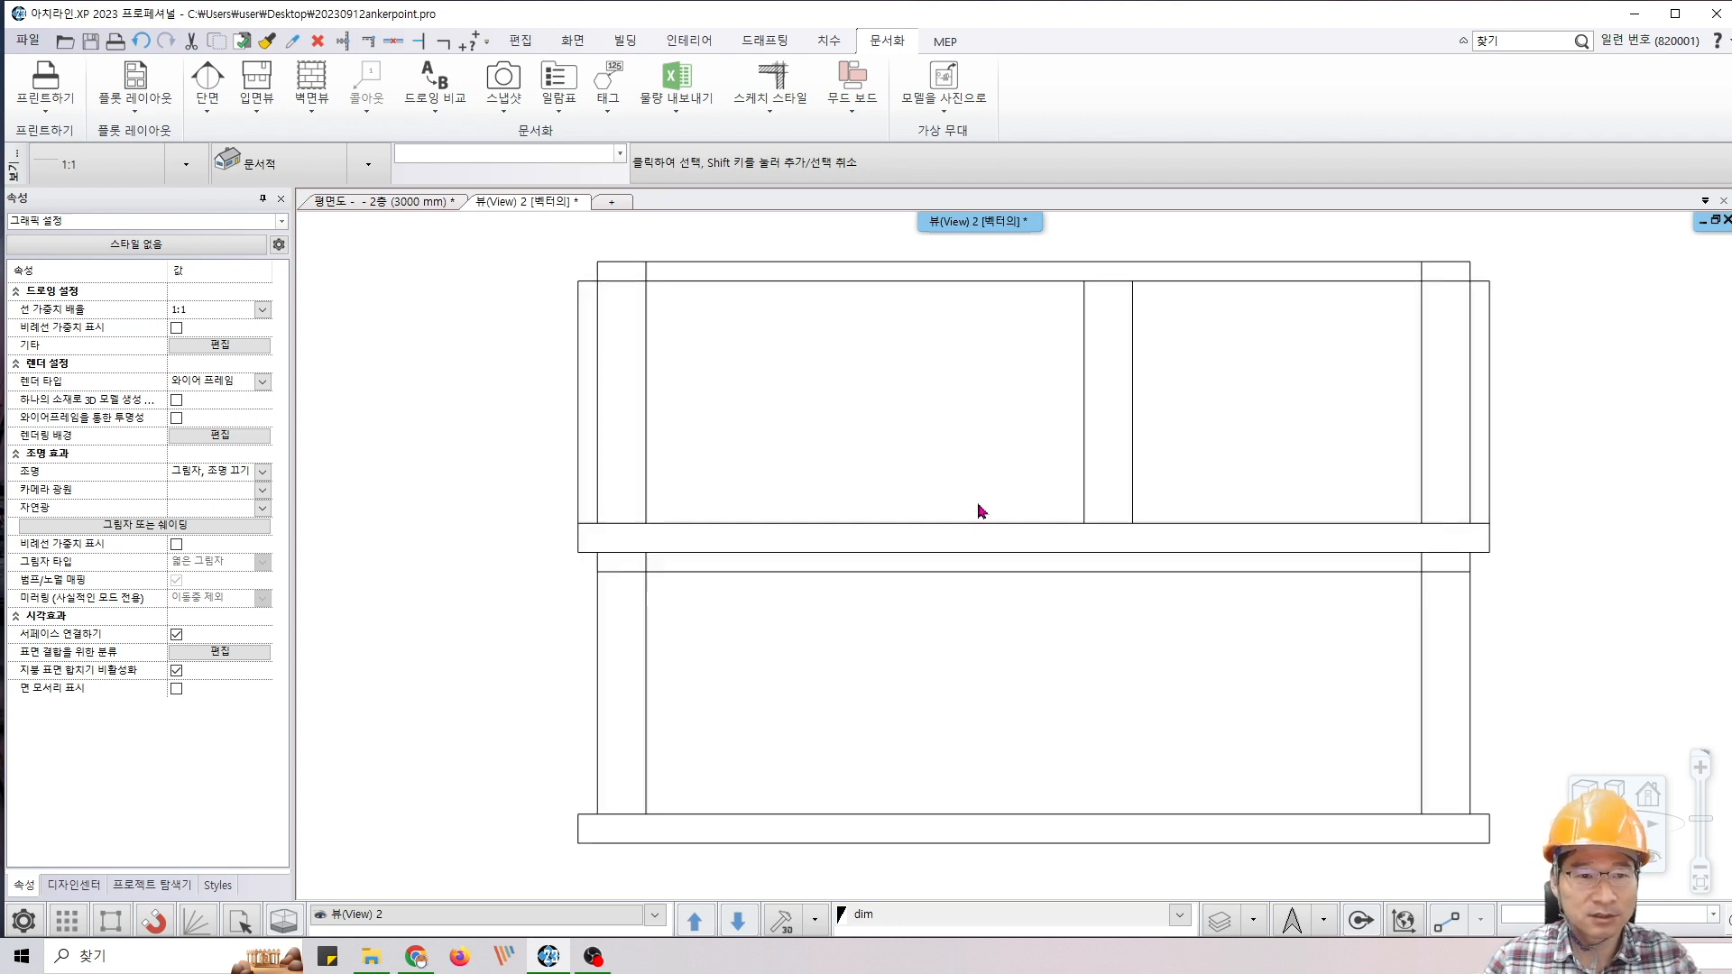
scroll(1119, 361, down, 1)
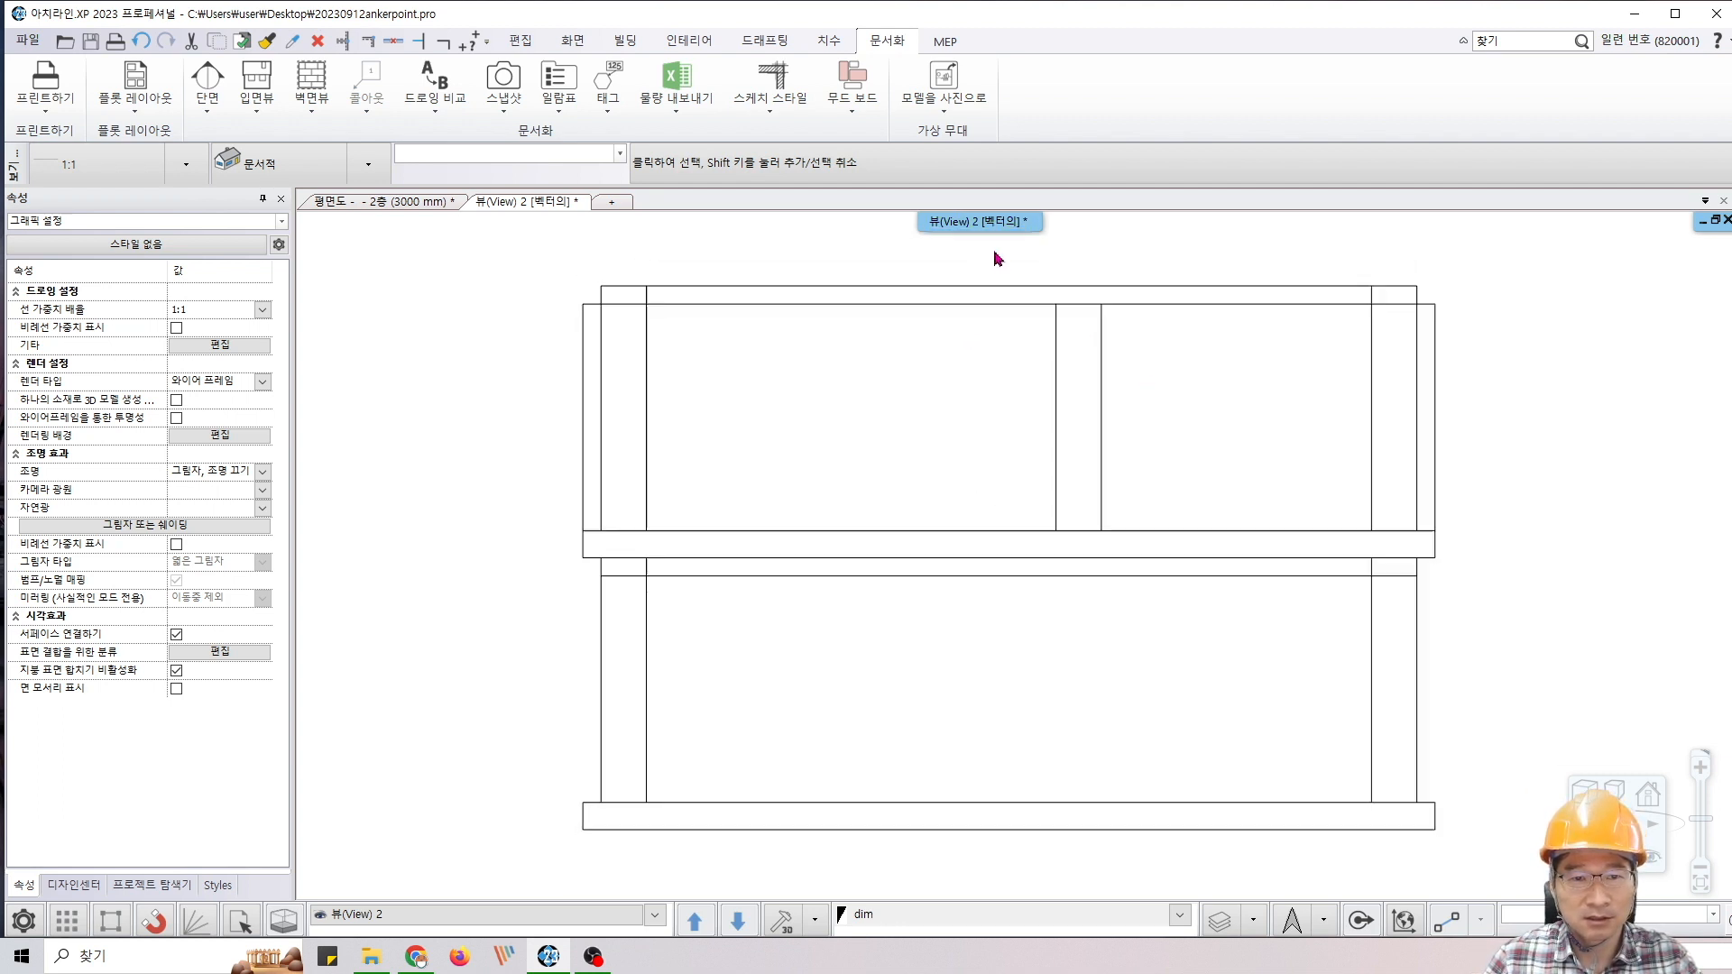
Open a new viewport (새로운 뷰포트) of the building model in vector display
right_click(982, 222)
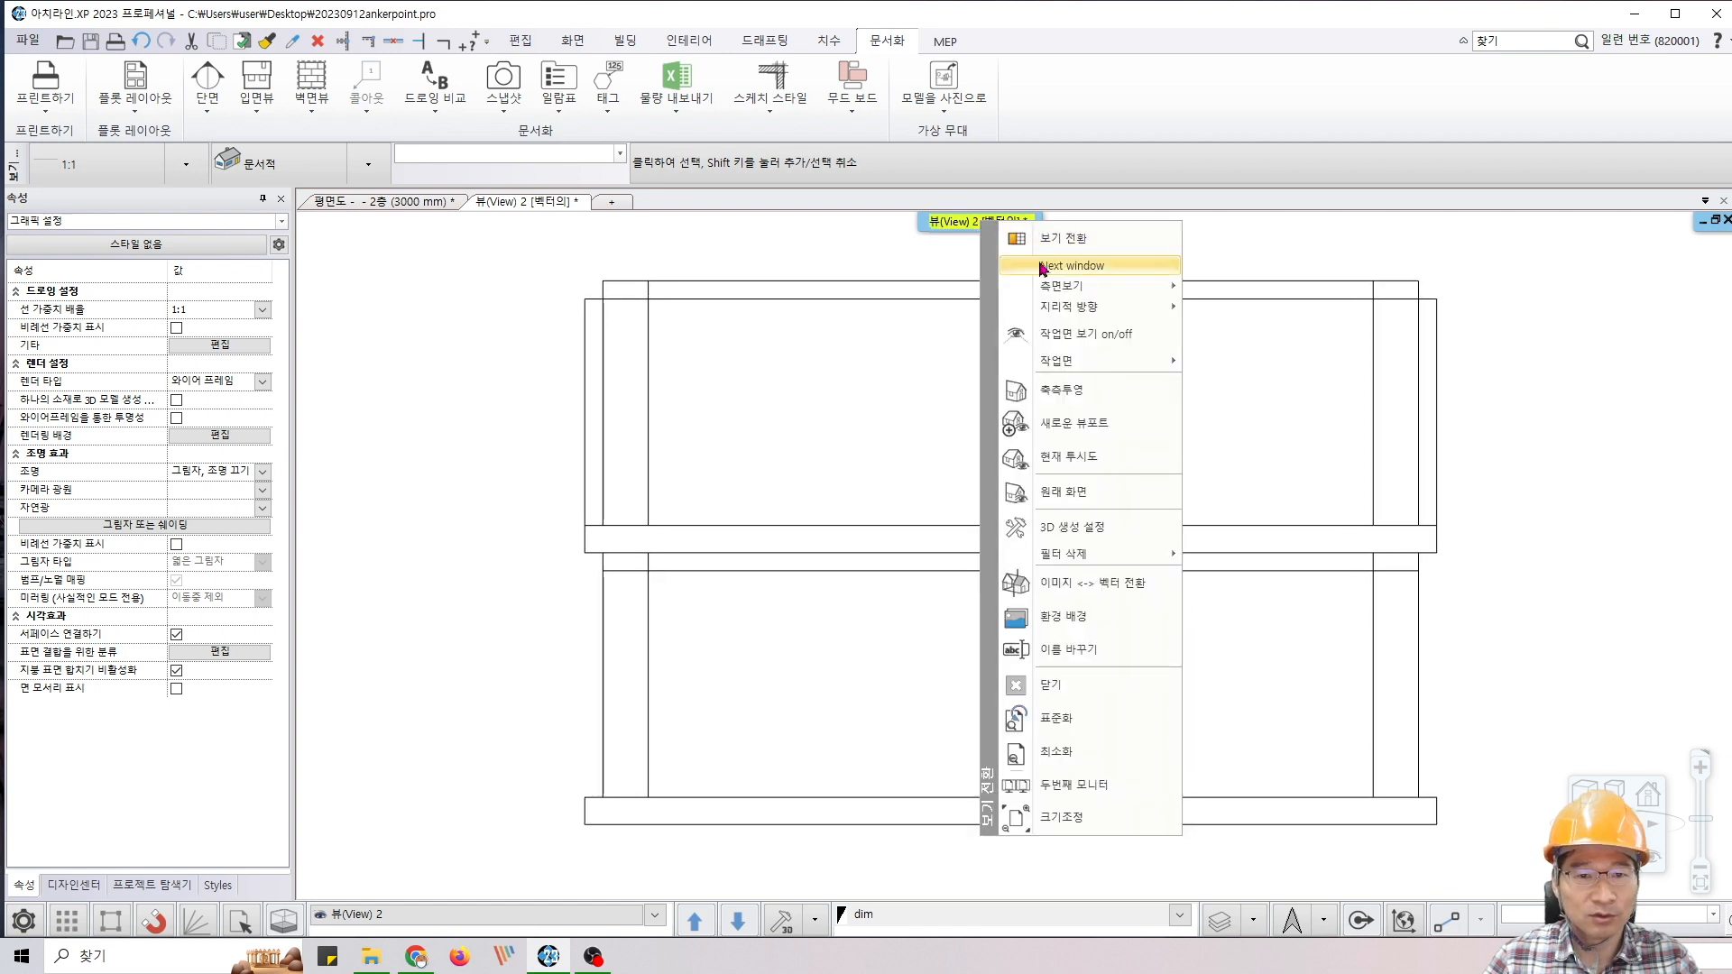
mouse_move(1054, 288)
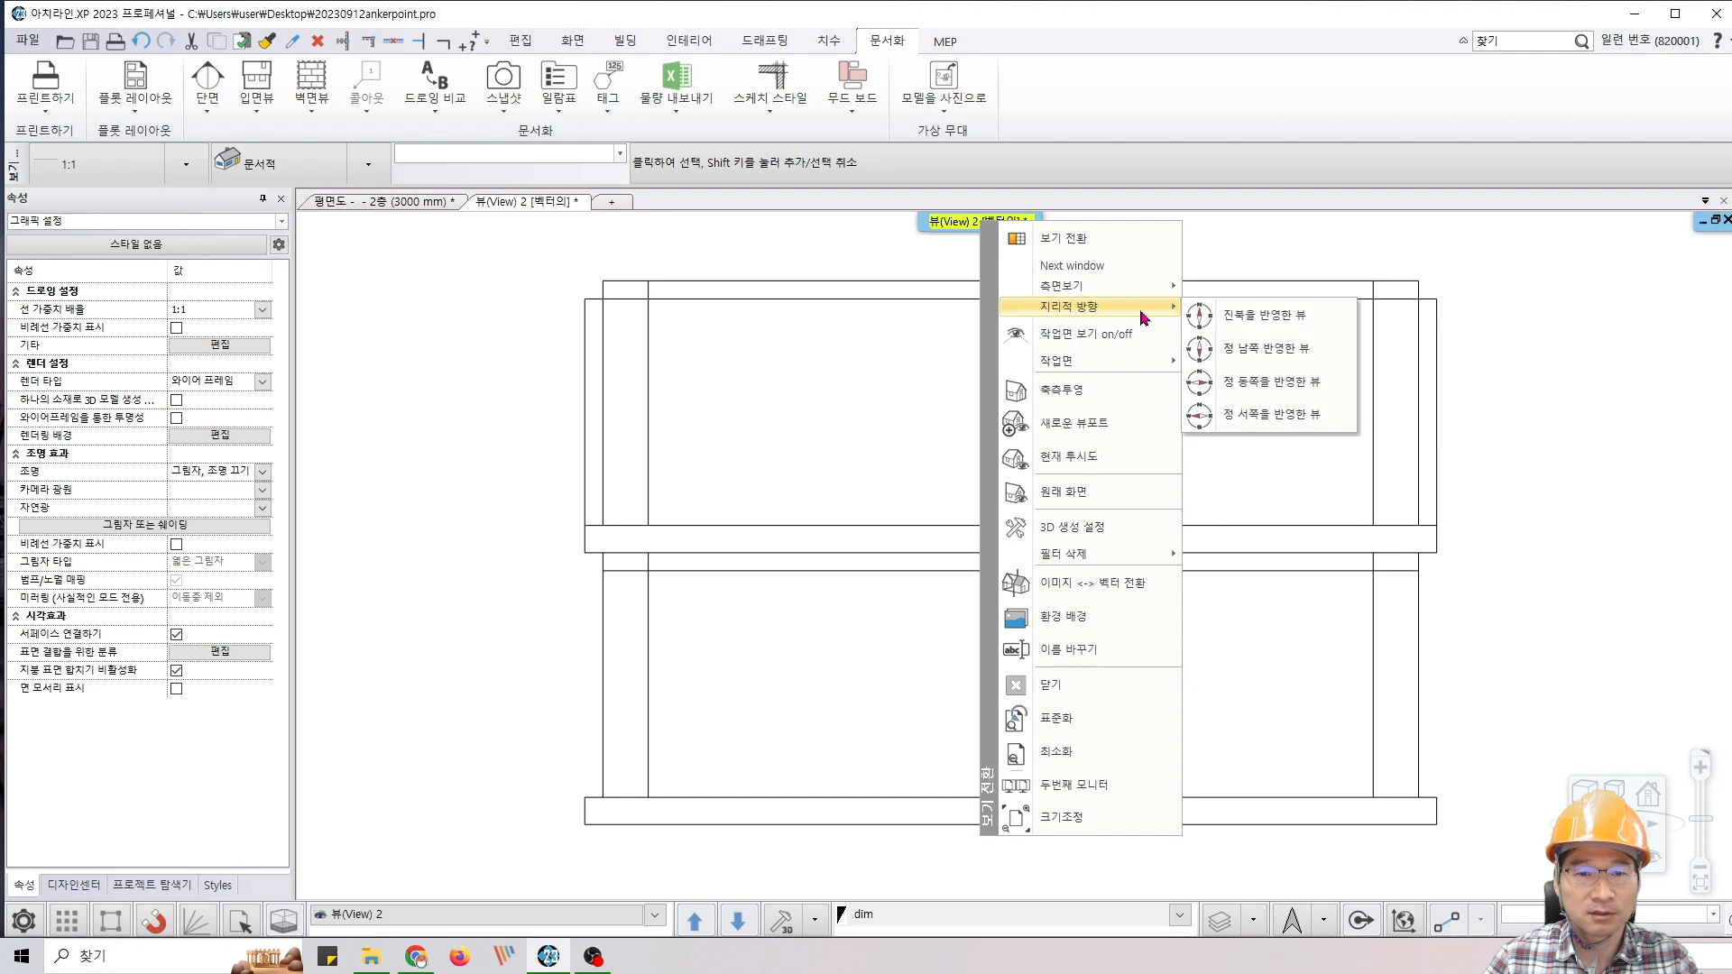
click(1111, 430)
click(1030, 645)
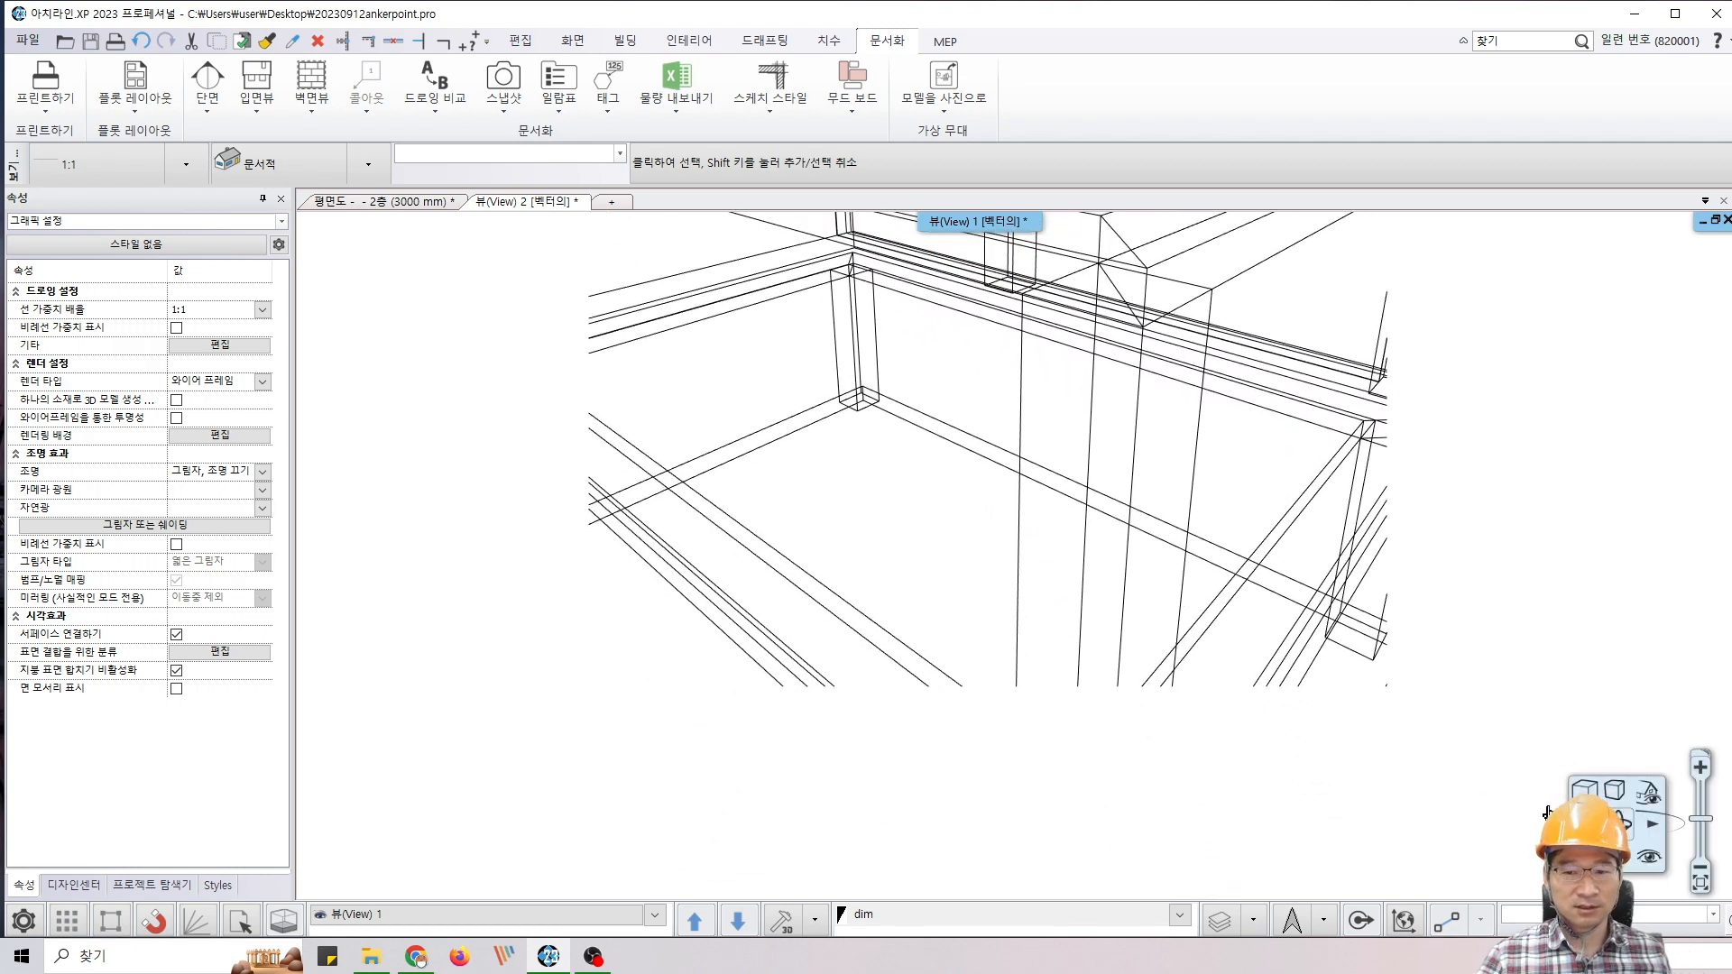
Show the new viewport as a wireframe (와이어프레임) and orient it to the right side view (우측)
click(1587, 796)
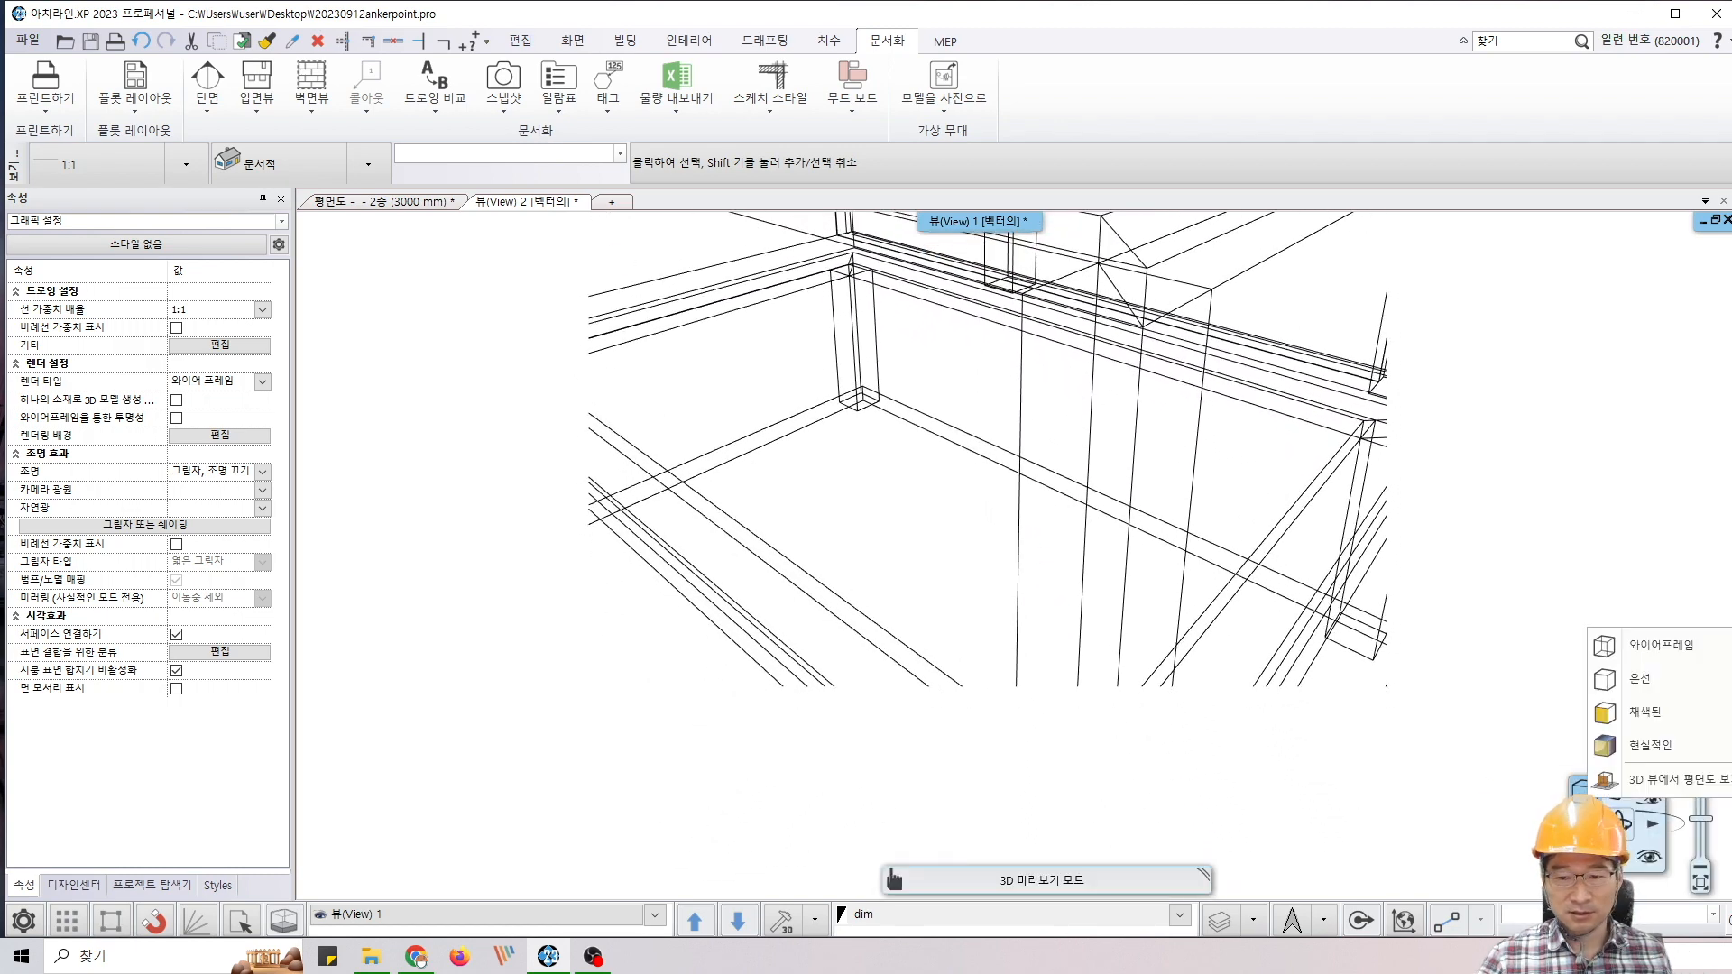
click(1647, 648)
right_click(983, 221)
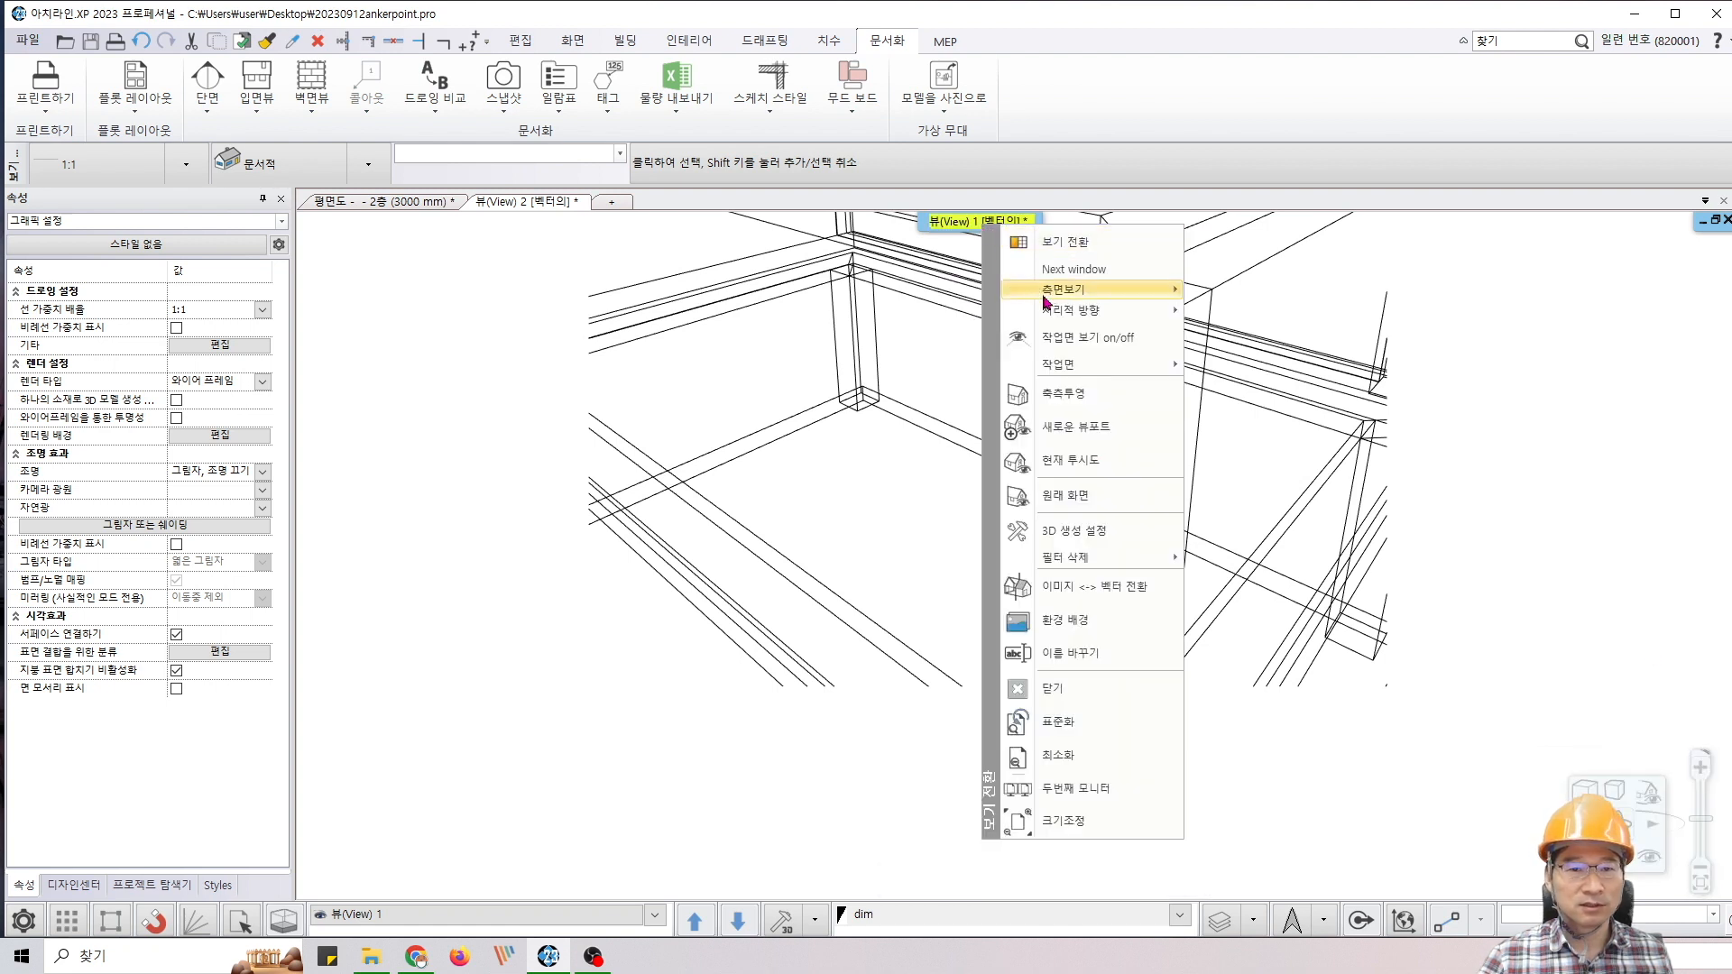
mouse_move(1170, 293)
click(1235, 403)
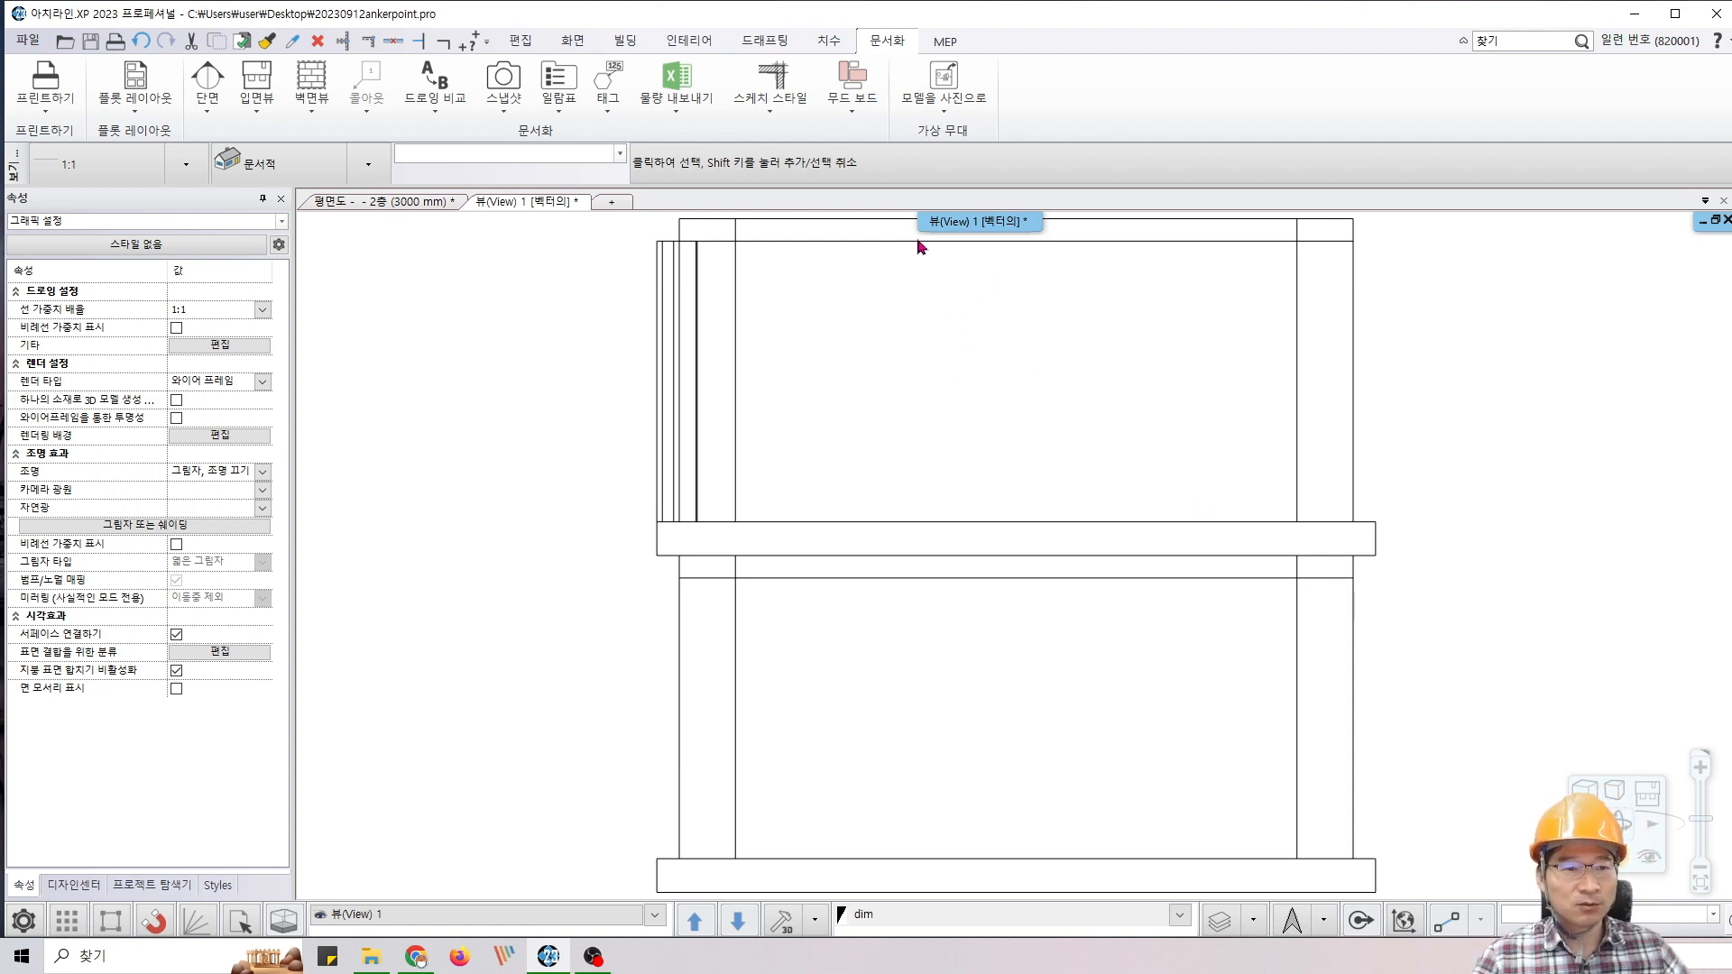
Convert the new view from vector to a DirectX 3D image and render it with textures
right_click(1006, 228)
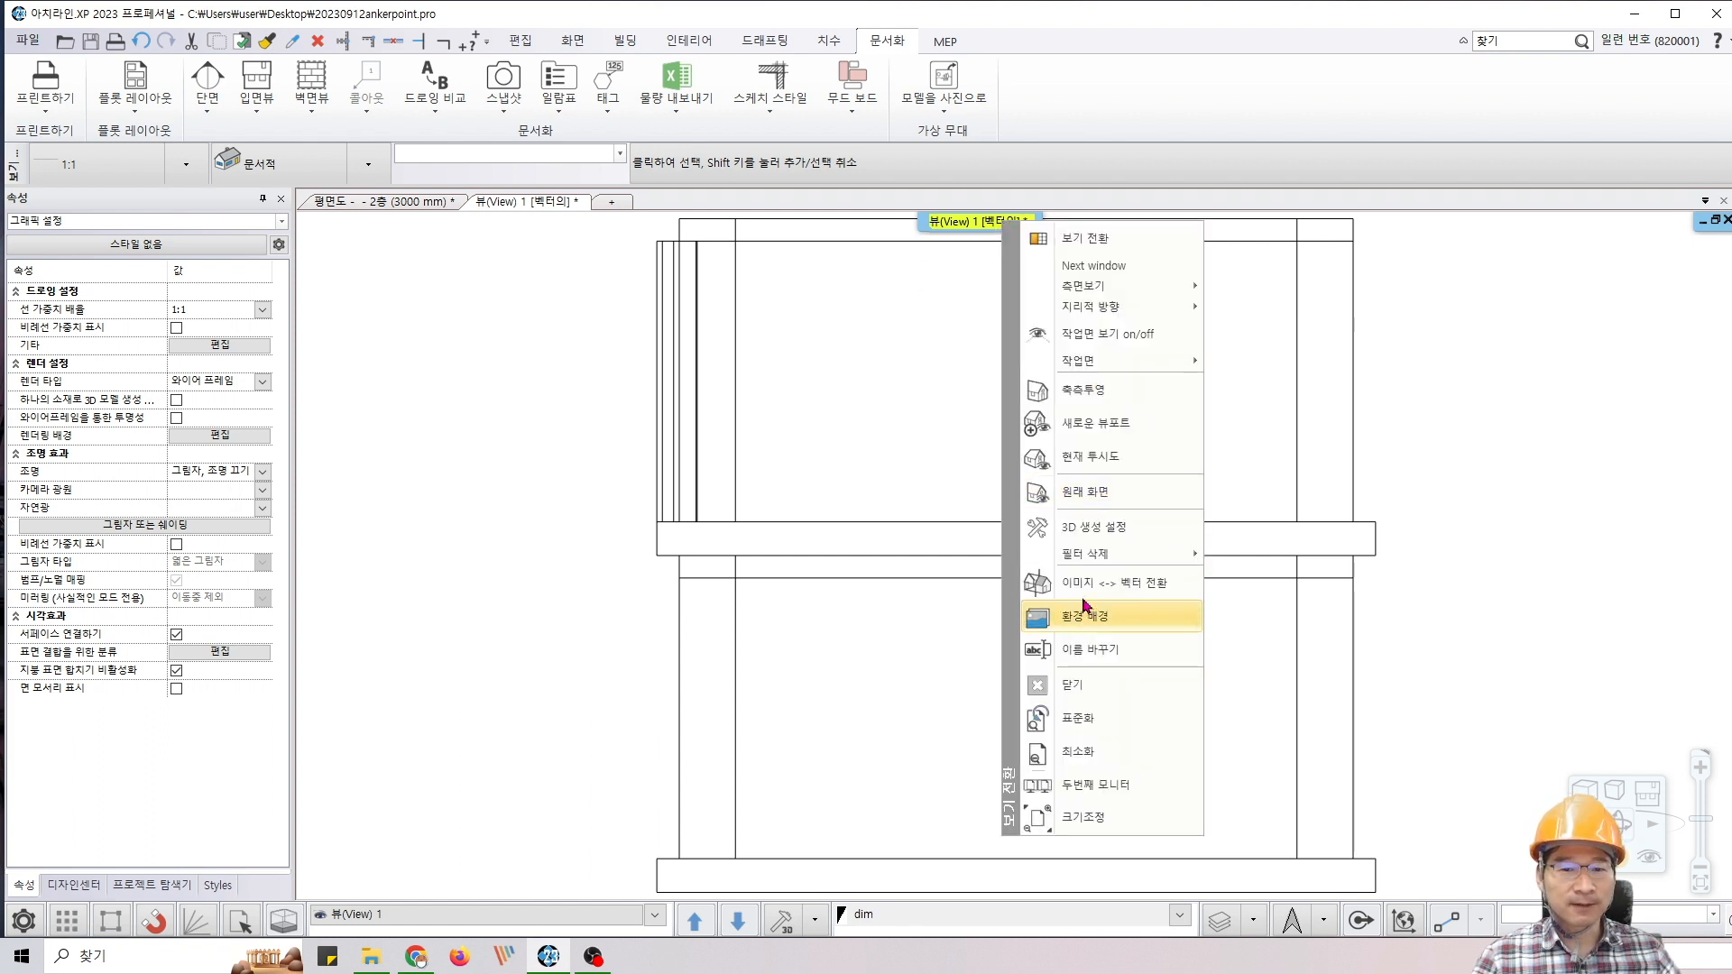
click(1085, 583)
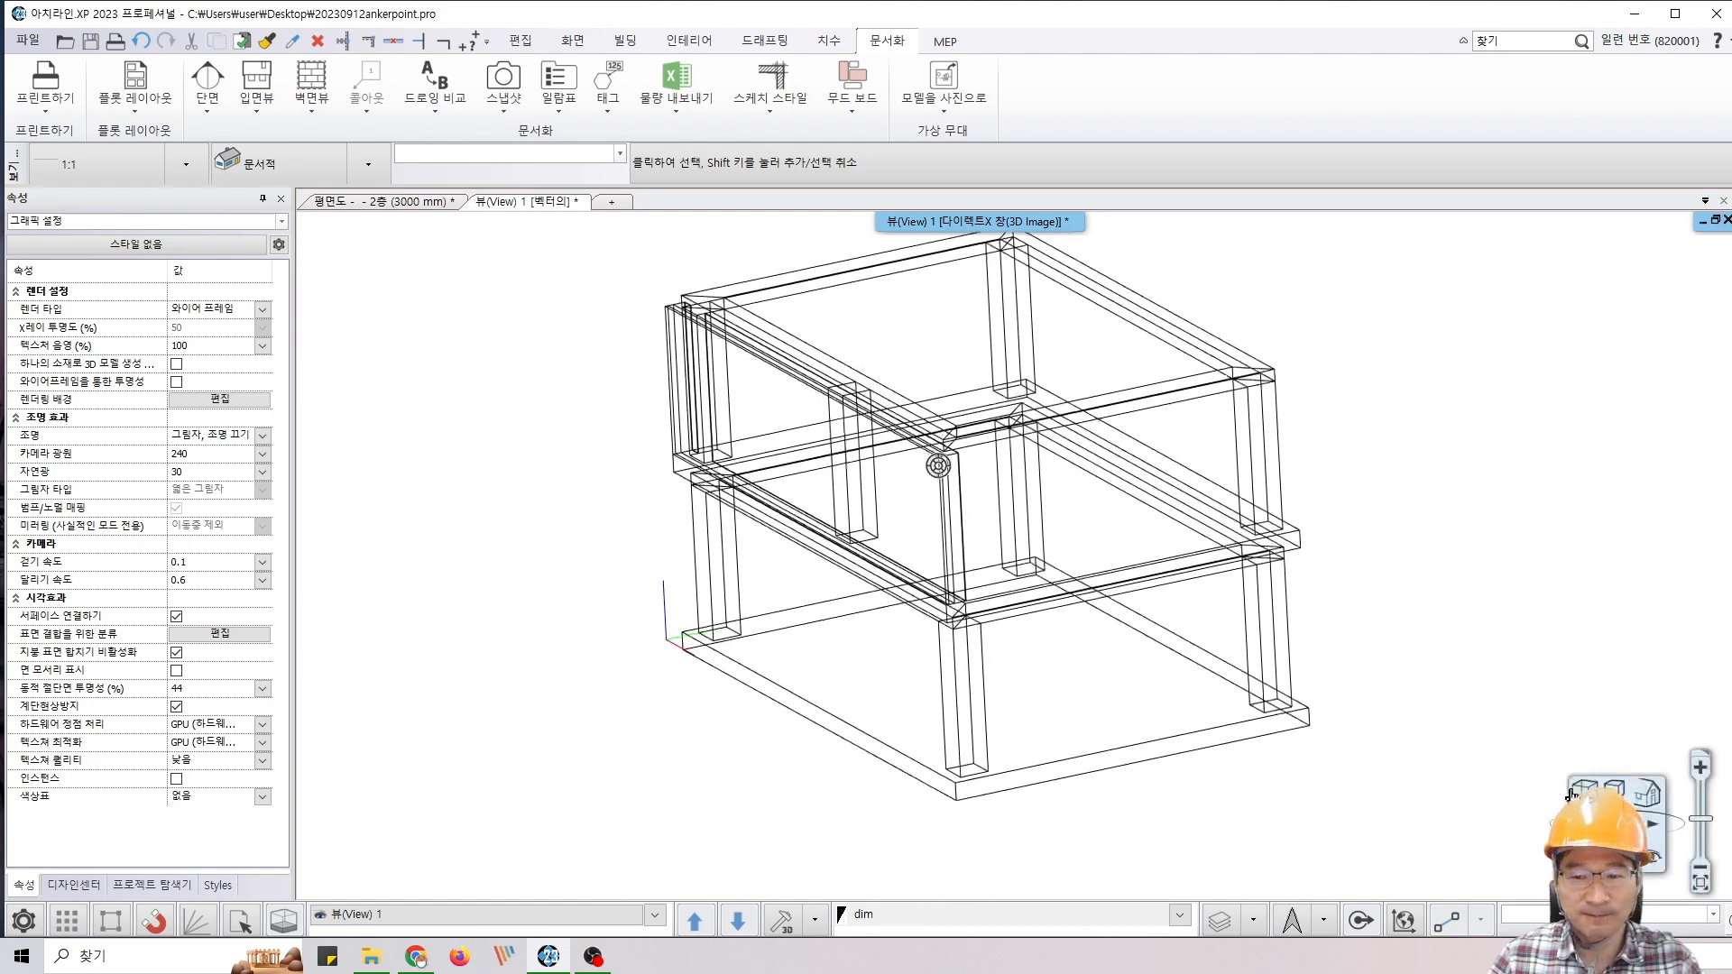
click(1615, 794)
click(1638, 568)
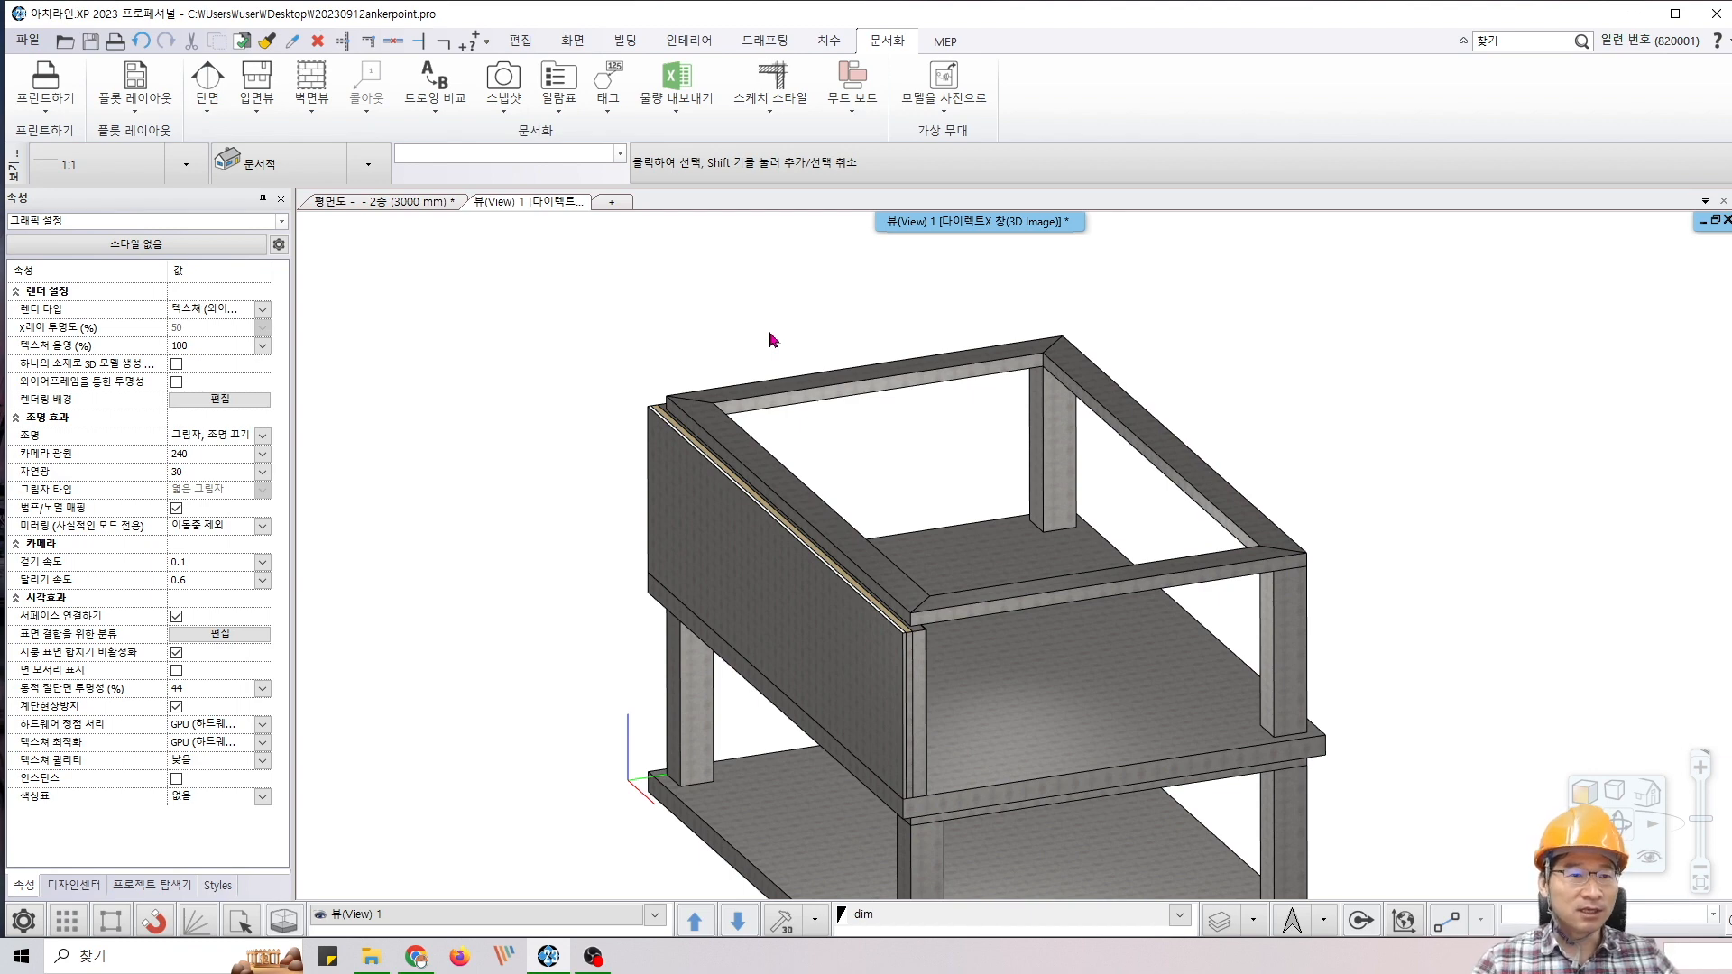
Place three square columns in a row along axis Y2 inside the 2층 floor plan
click(411, 203)
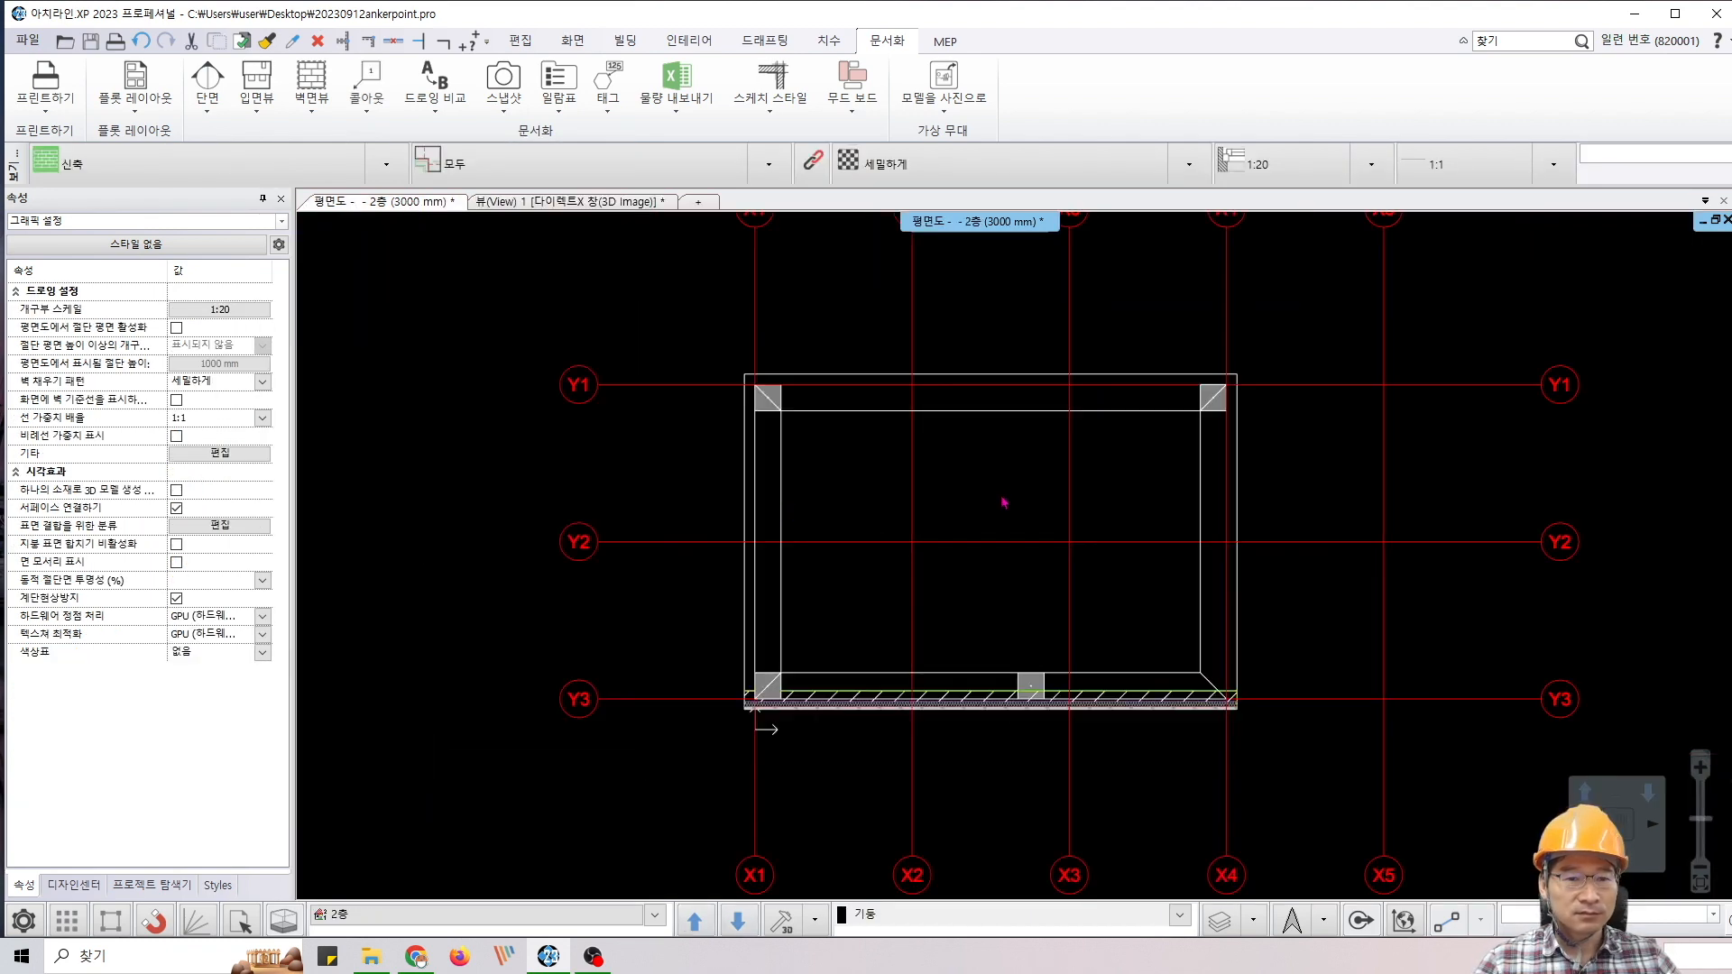
middle_drag(1004, 502, 938, 509)
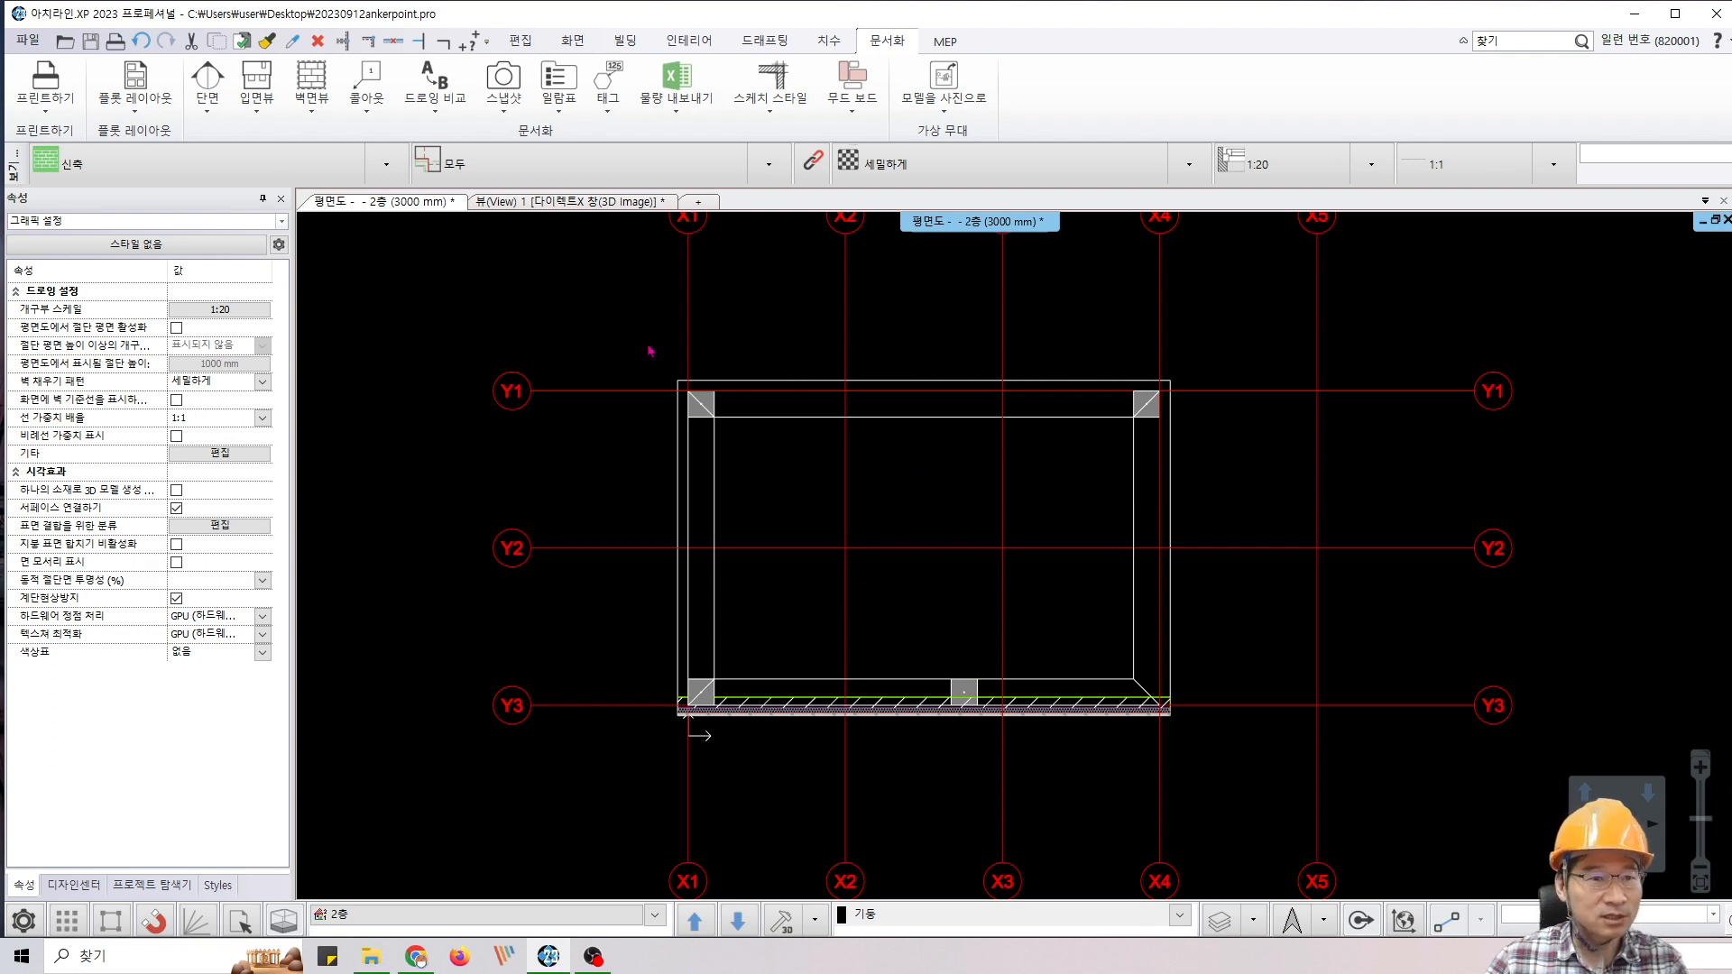
click(628, 42)
click(340, 83)
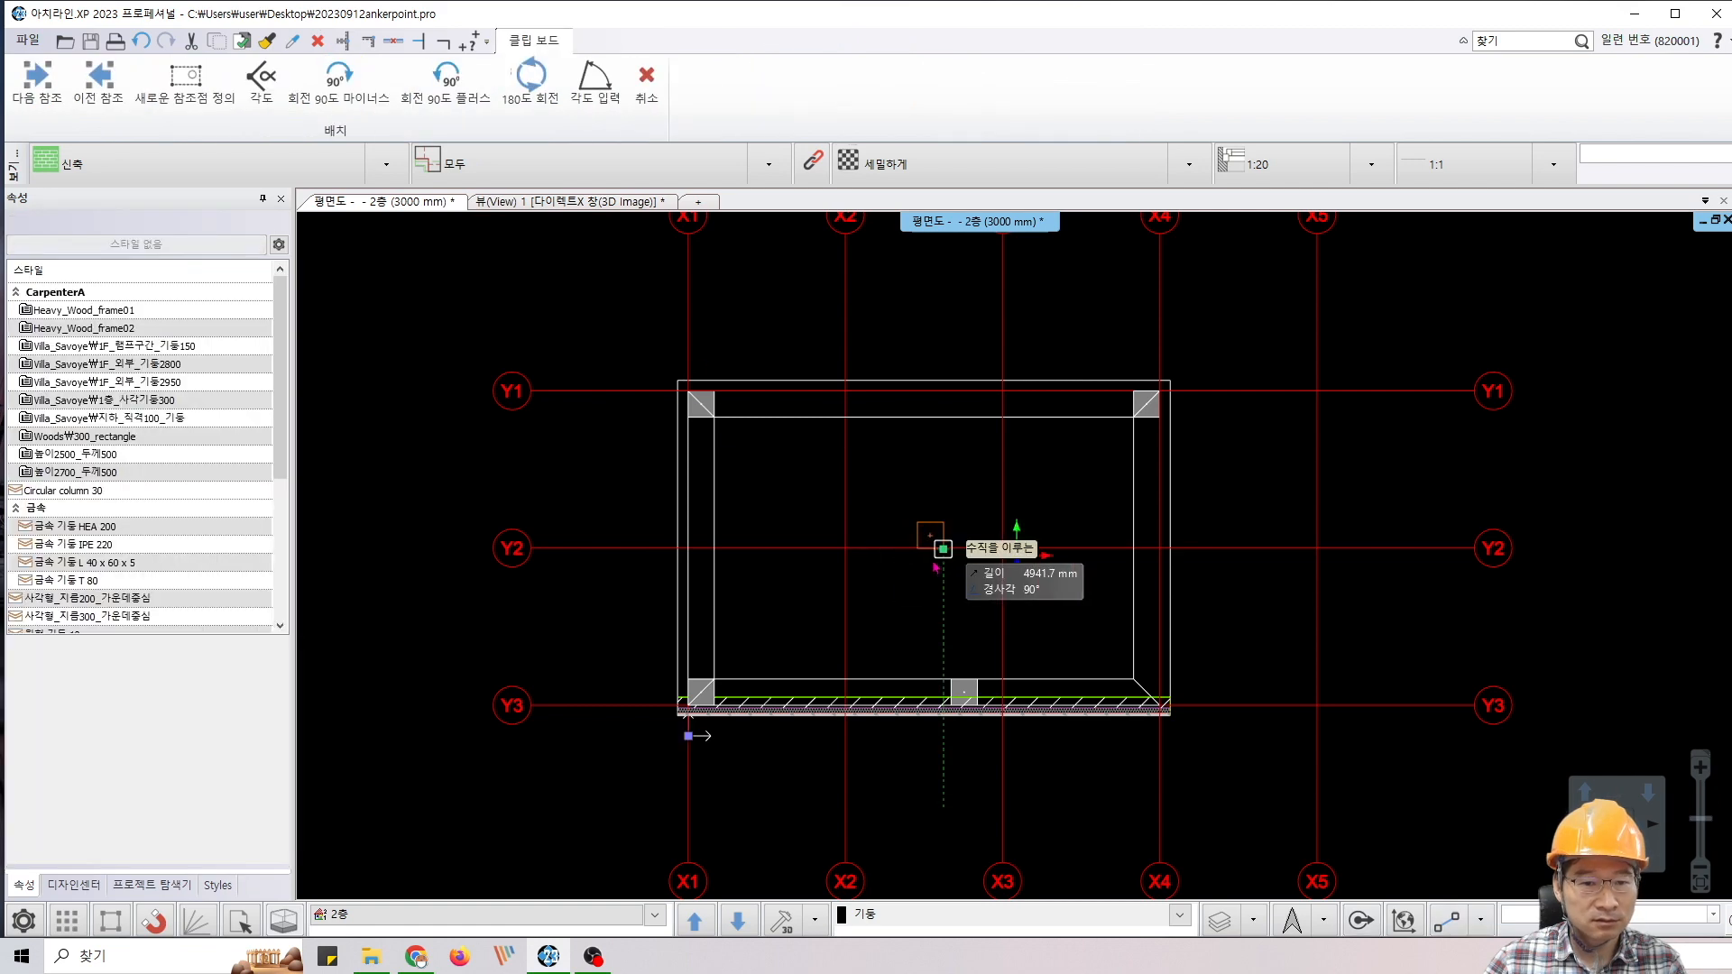
scroll(939, 560, up, 4)
click(941, 551)
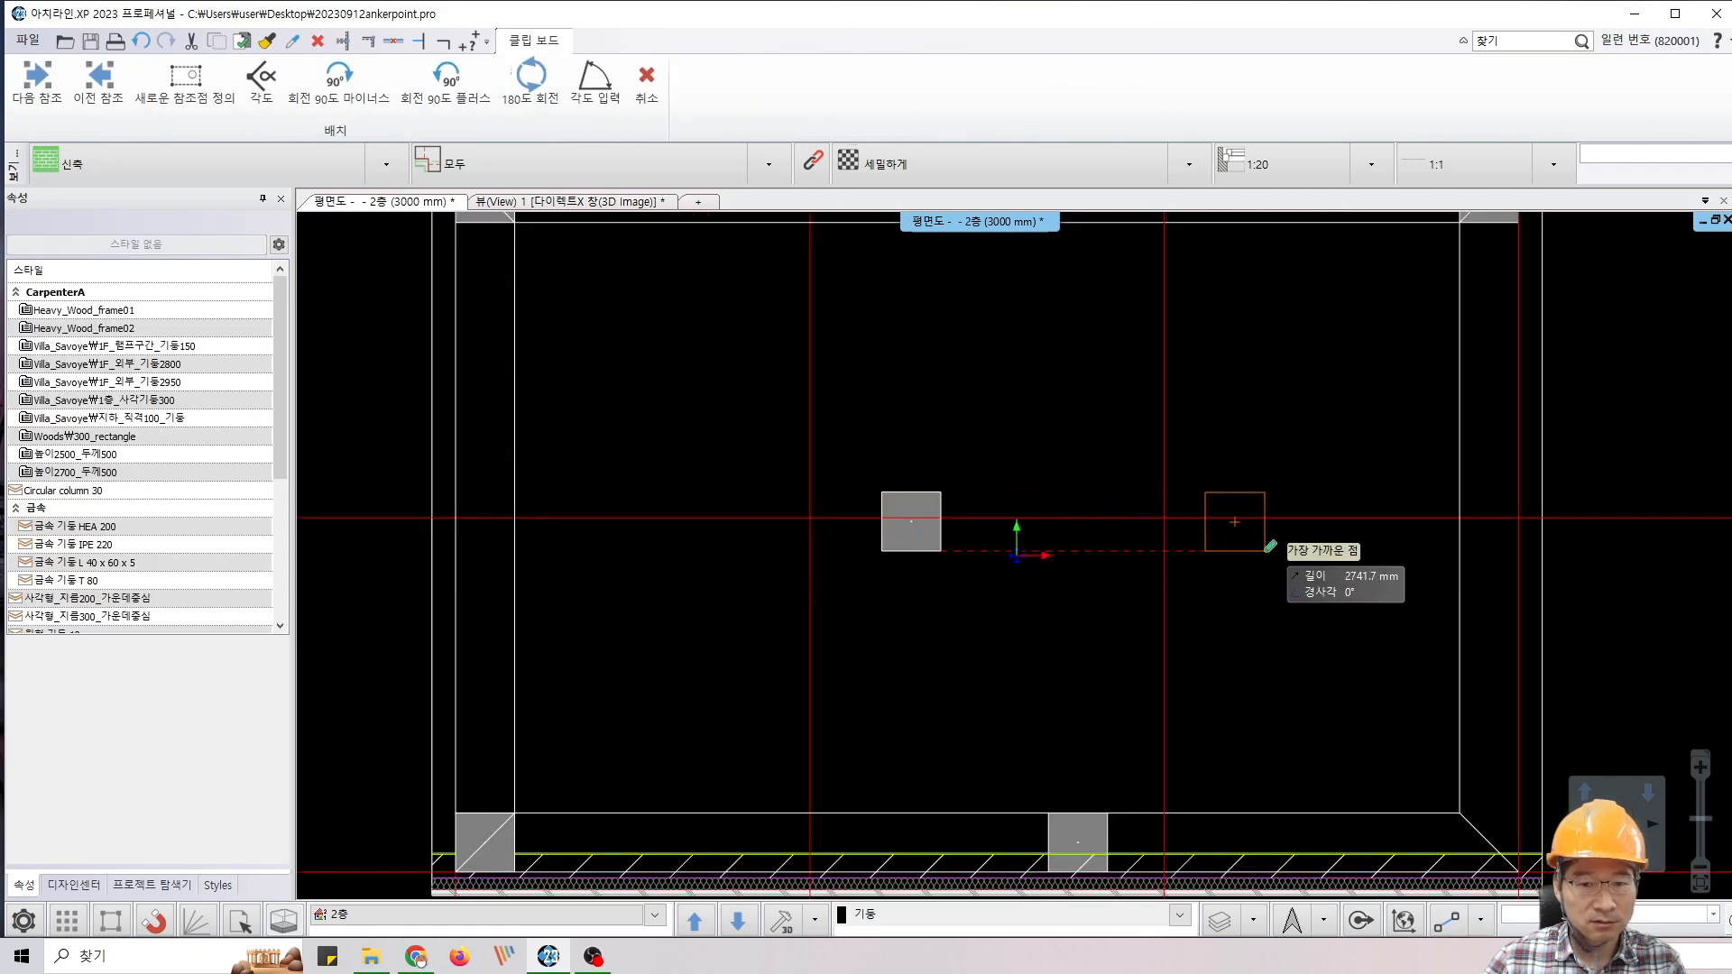
click(1276, 548)
click(641, 547)
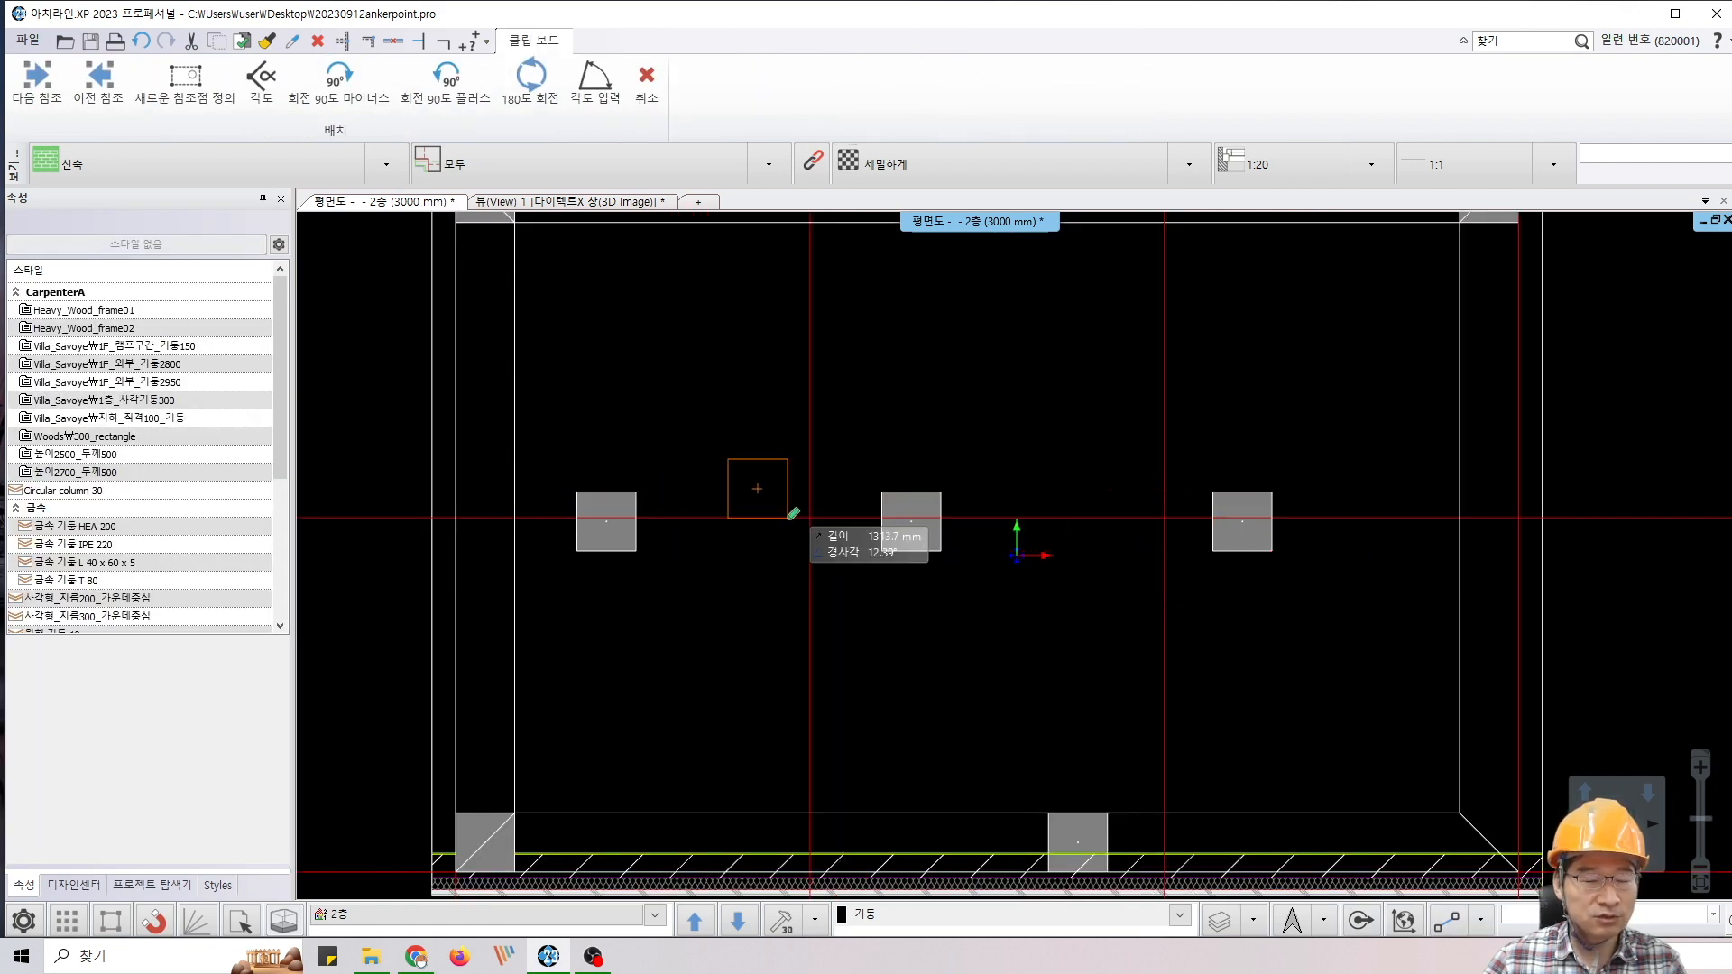
key(Escape)
scroll(1419, 564, down, 3)
middle_drag(1241, 542, 1195, 579)
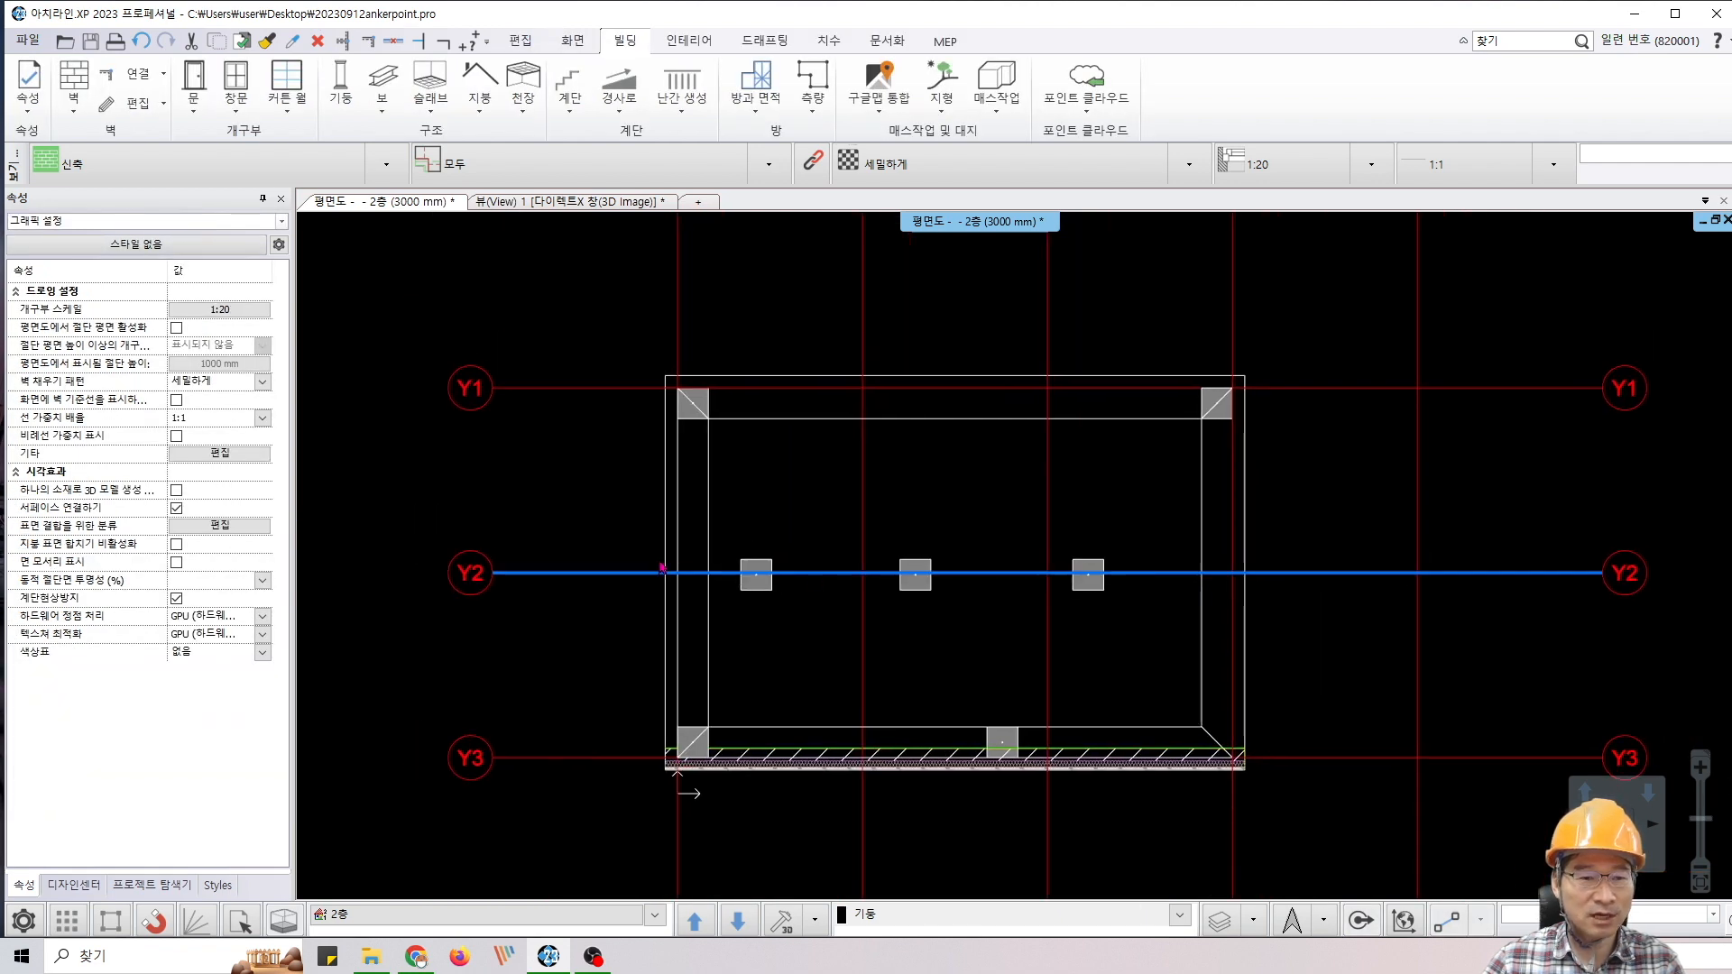
Configure the section settings with the 3D representation method 벡터의 and the render type 감춘선
click(887, 41)
click(207, 110)
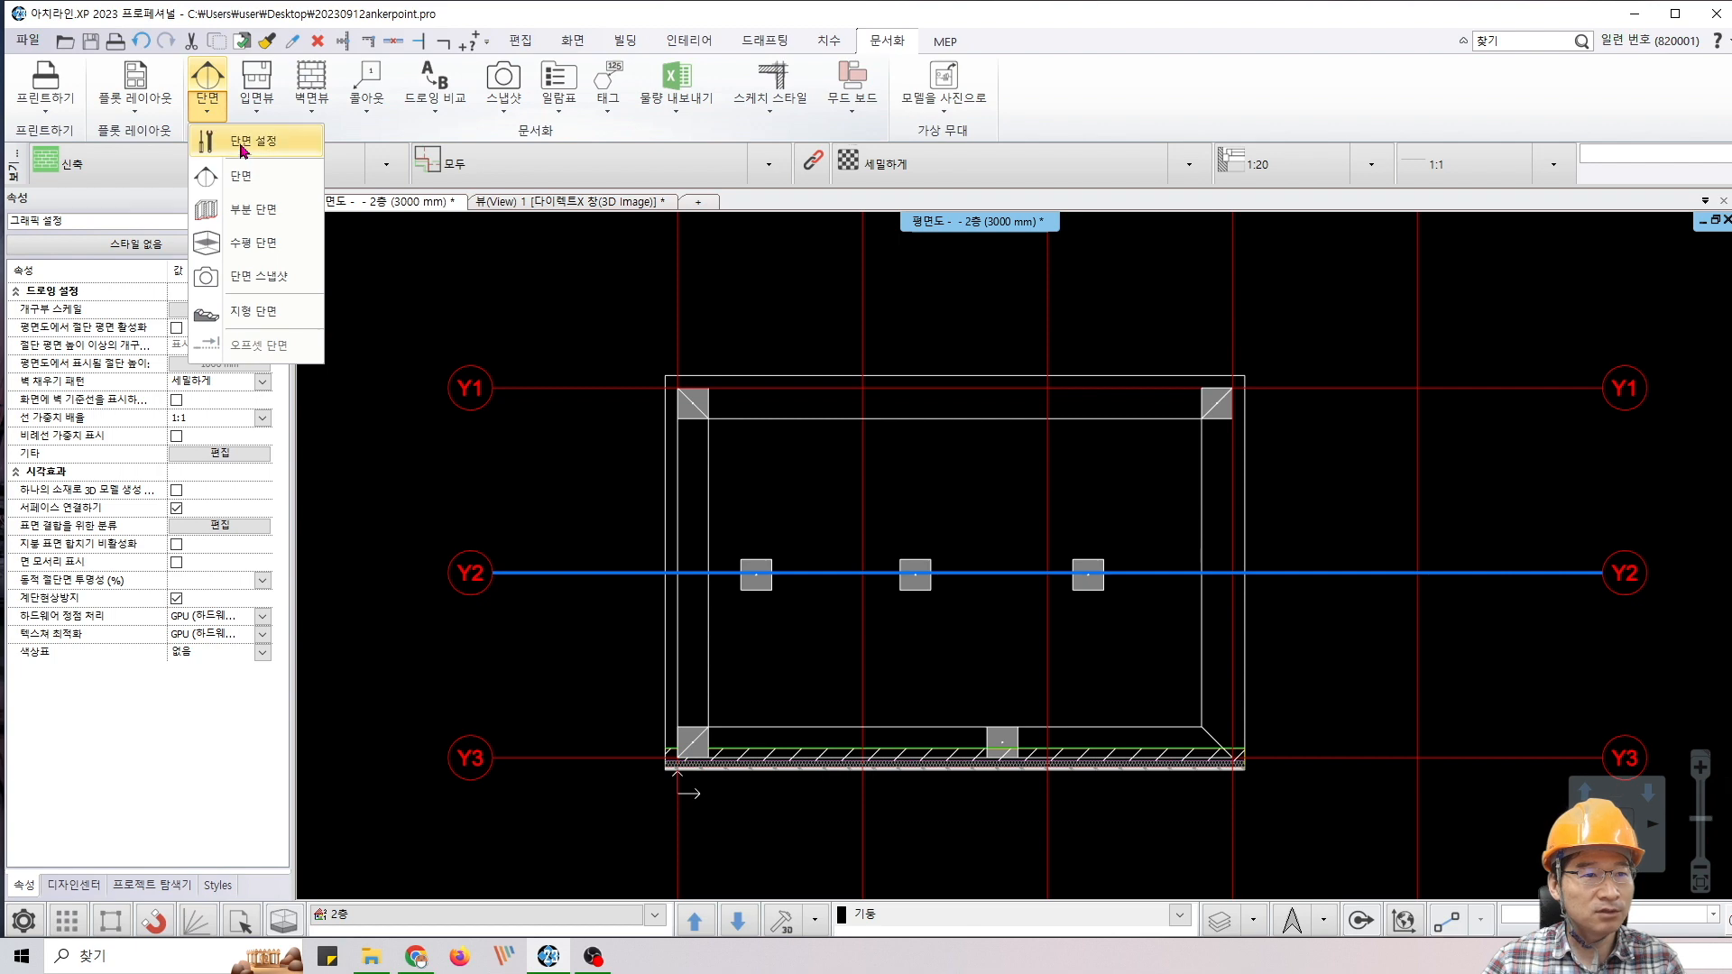
click(242, 146)
drag(1278, 163, 1350, 171)
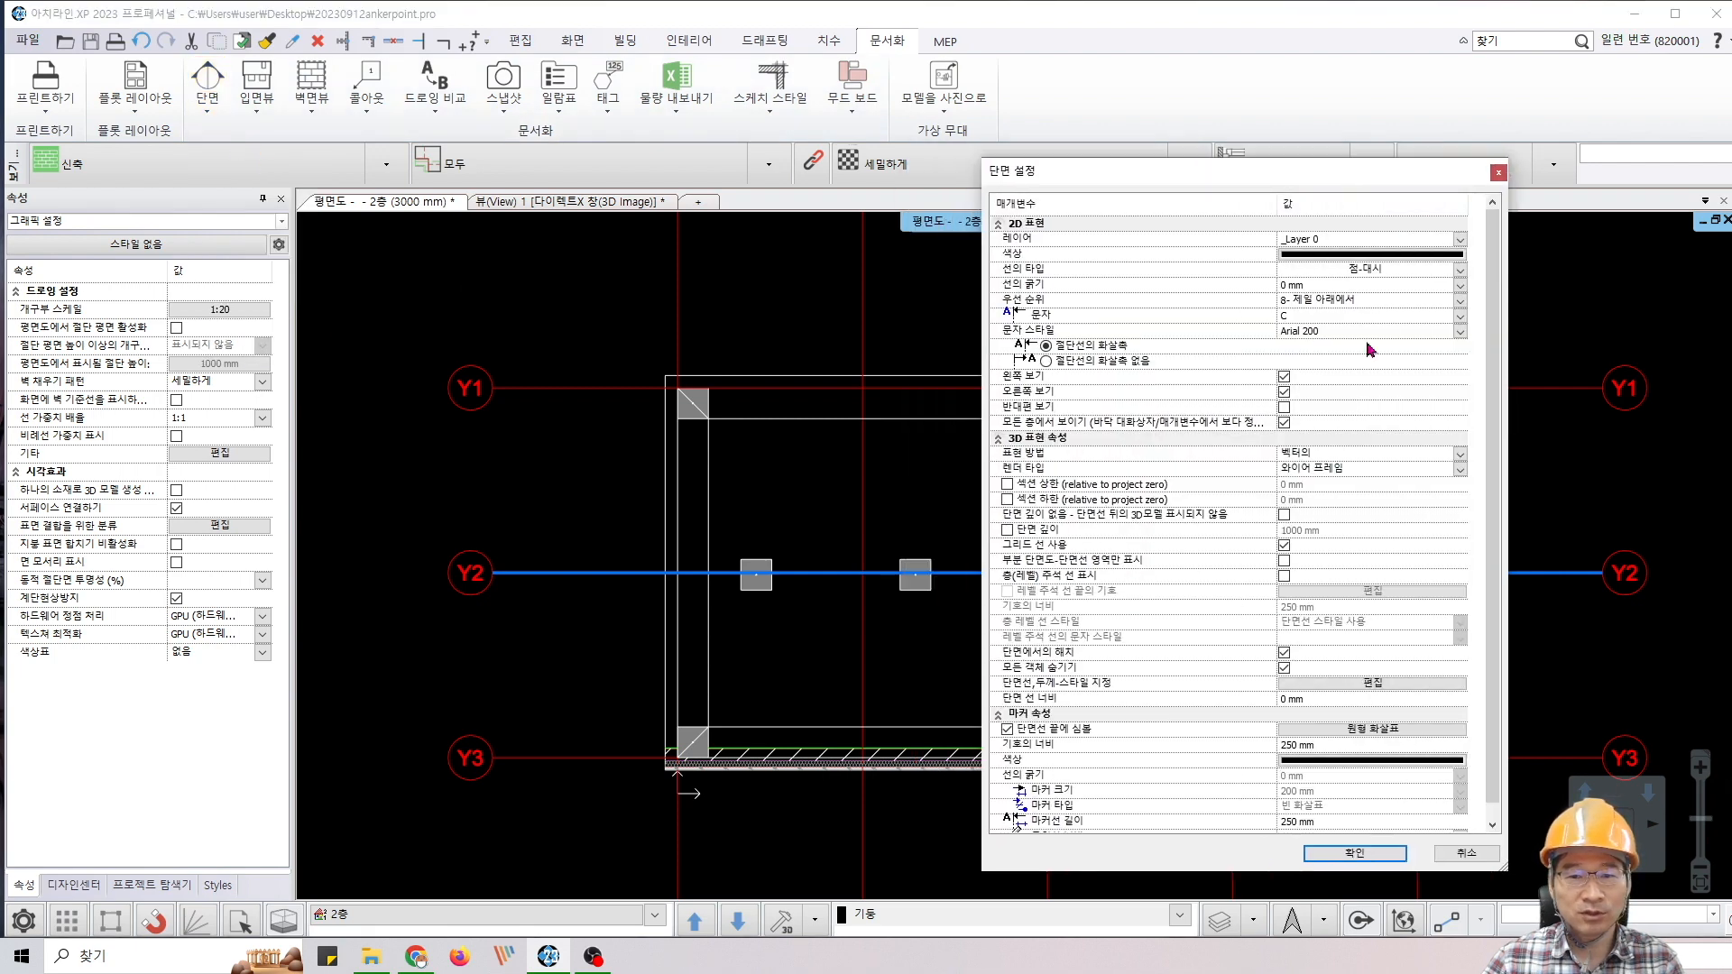
click(1369, 460)
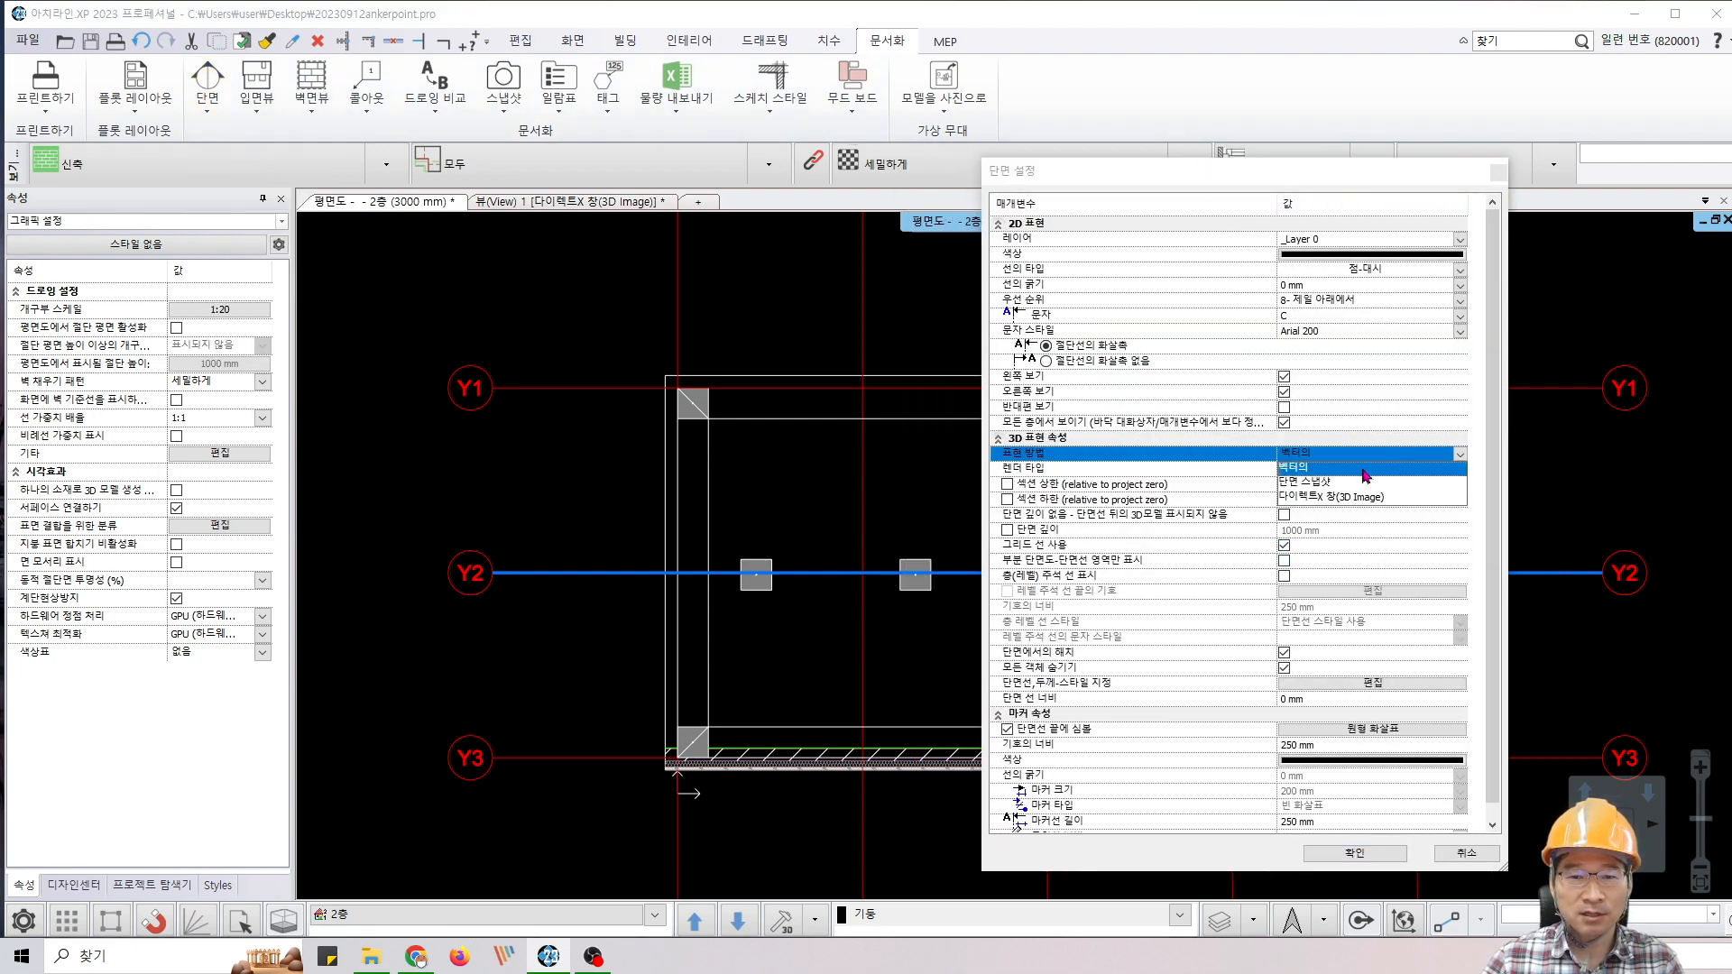
click(1334, 478)
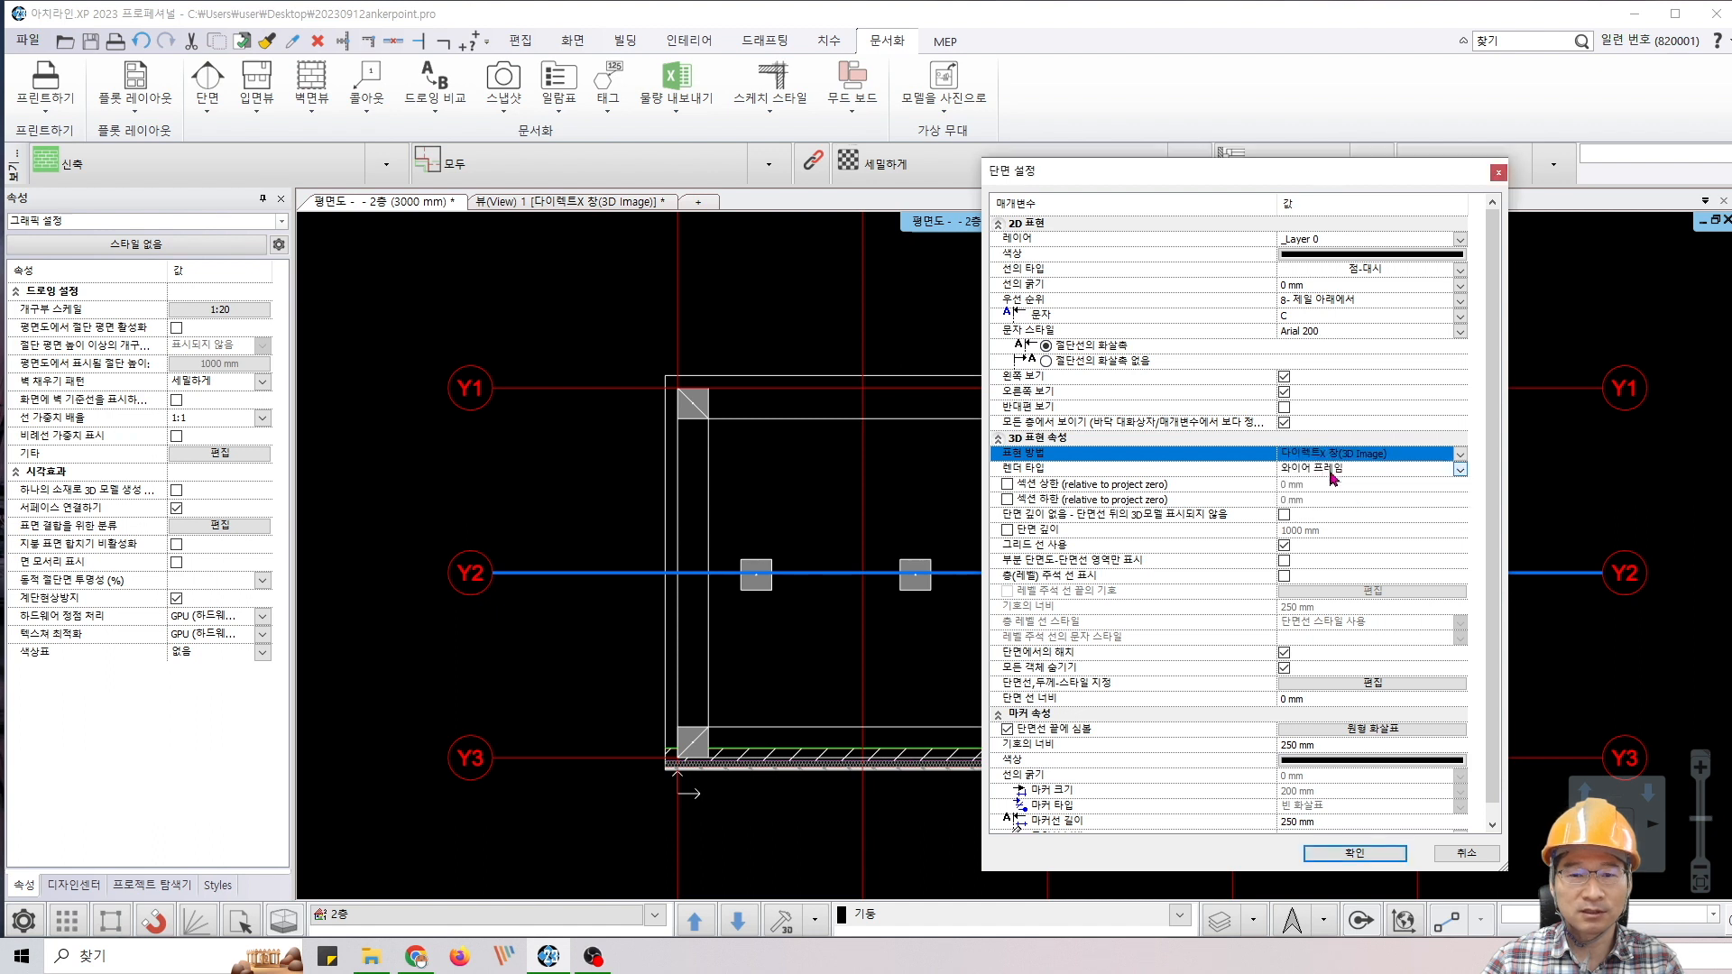
click(1401, 464)
click(1342, 476)
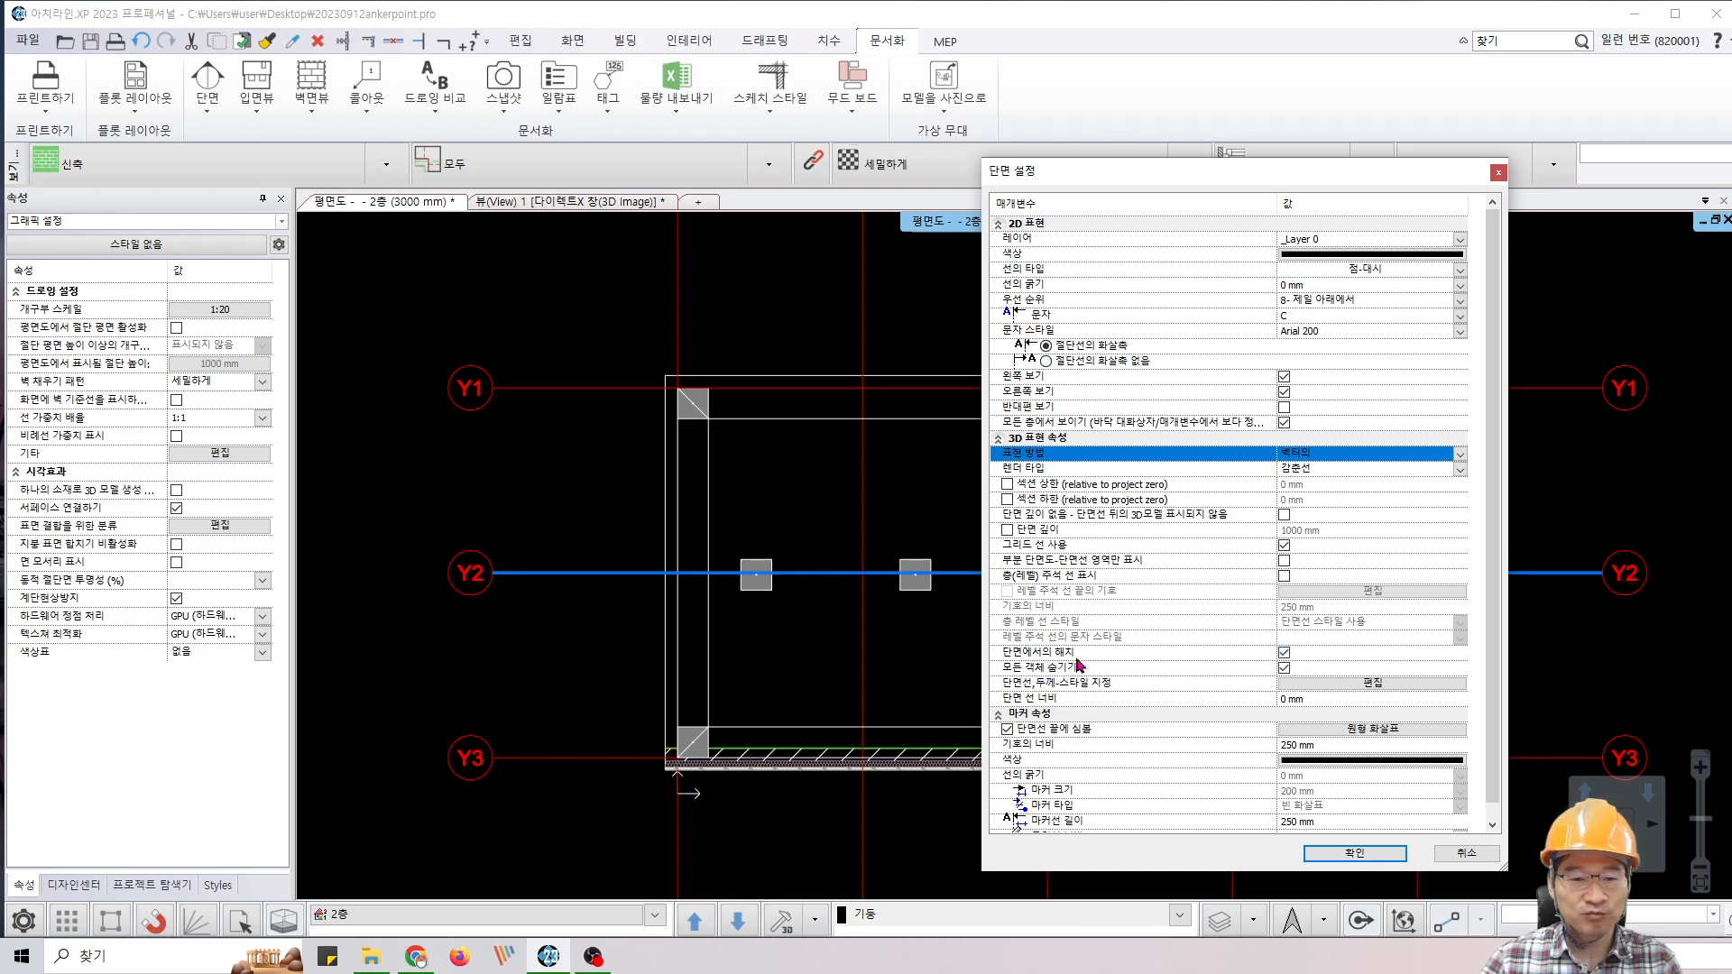
drag(1324, 178, 1720, 154)
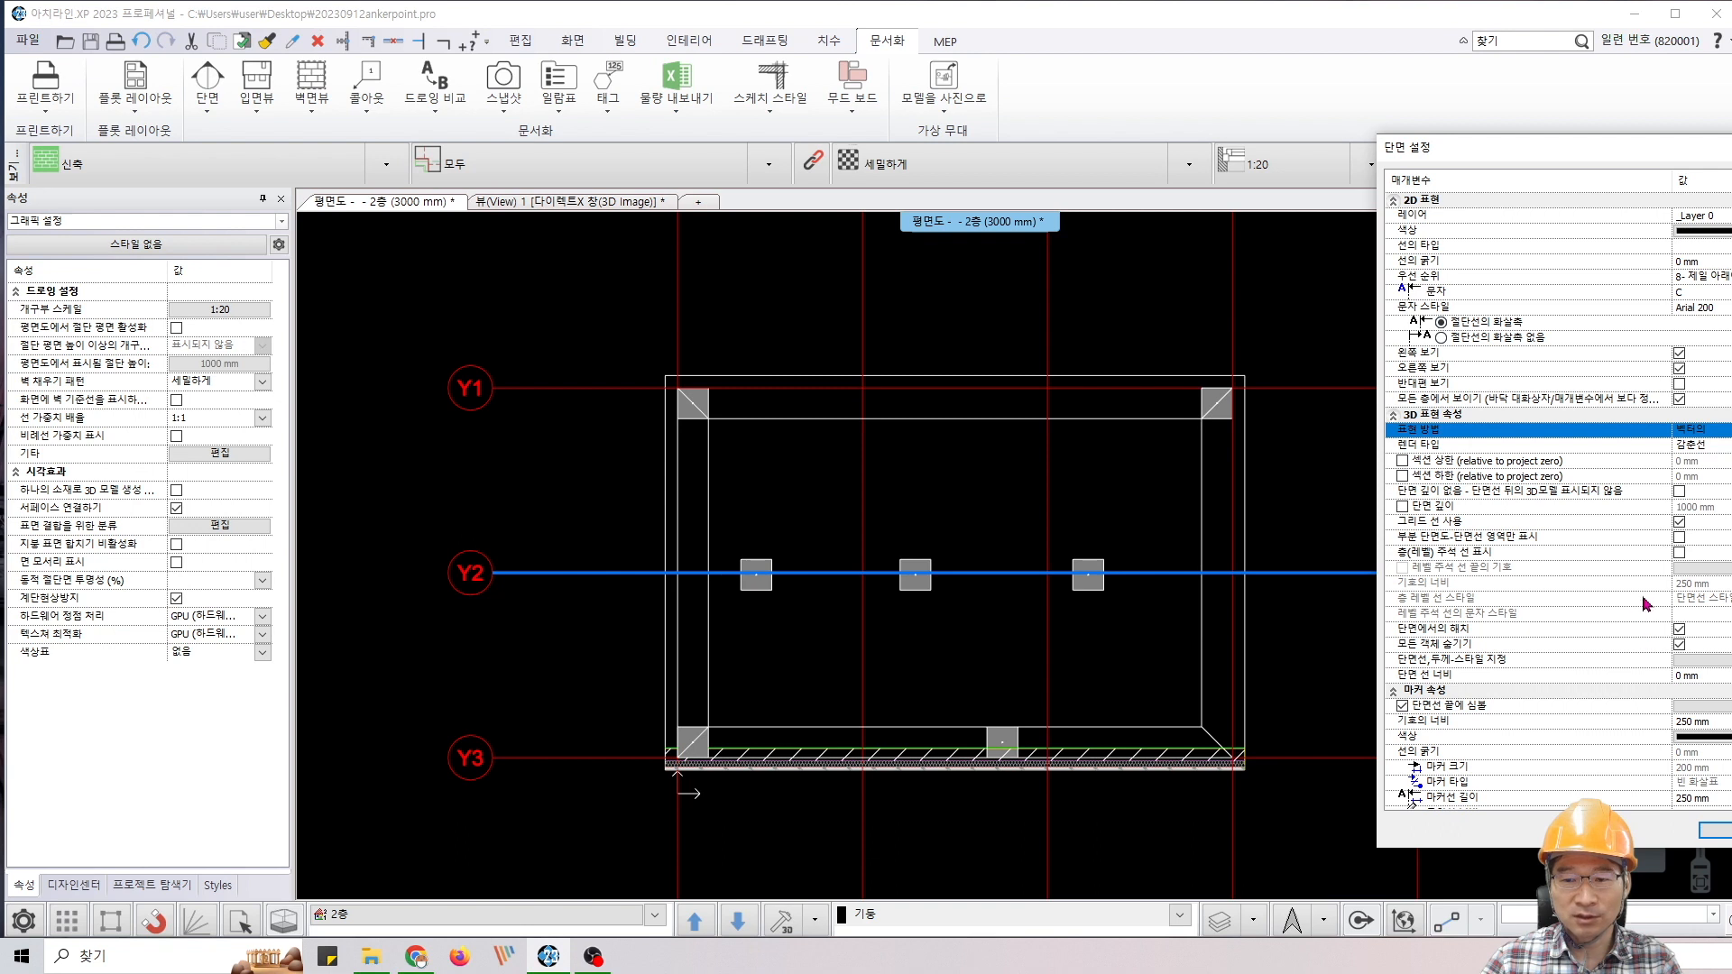
click(1725, 830)
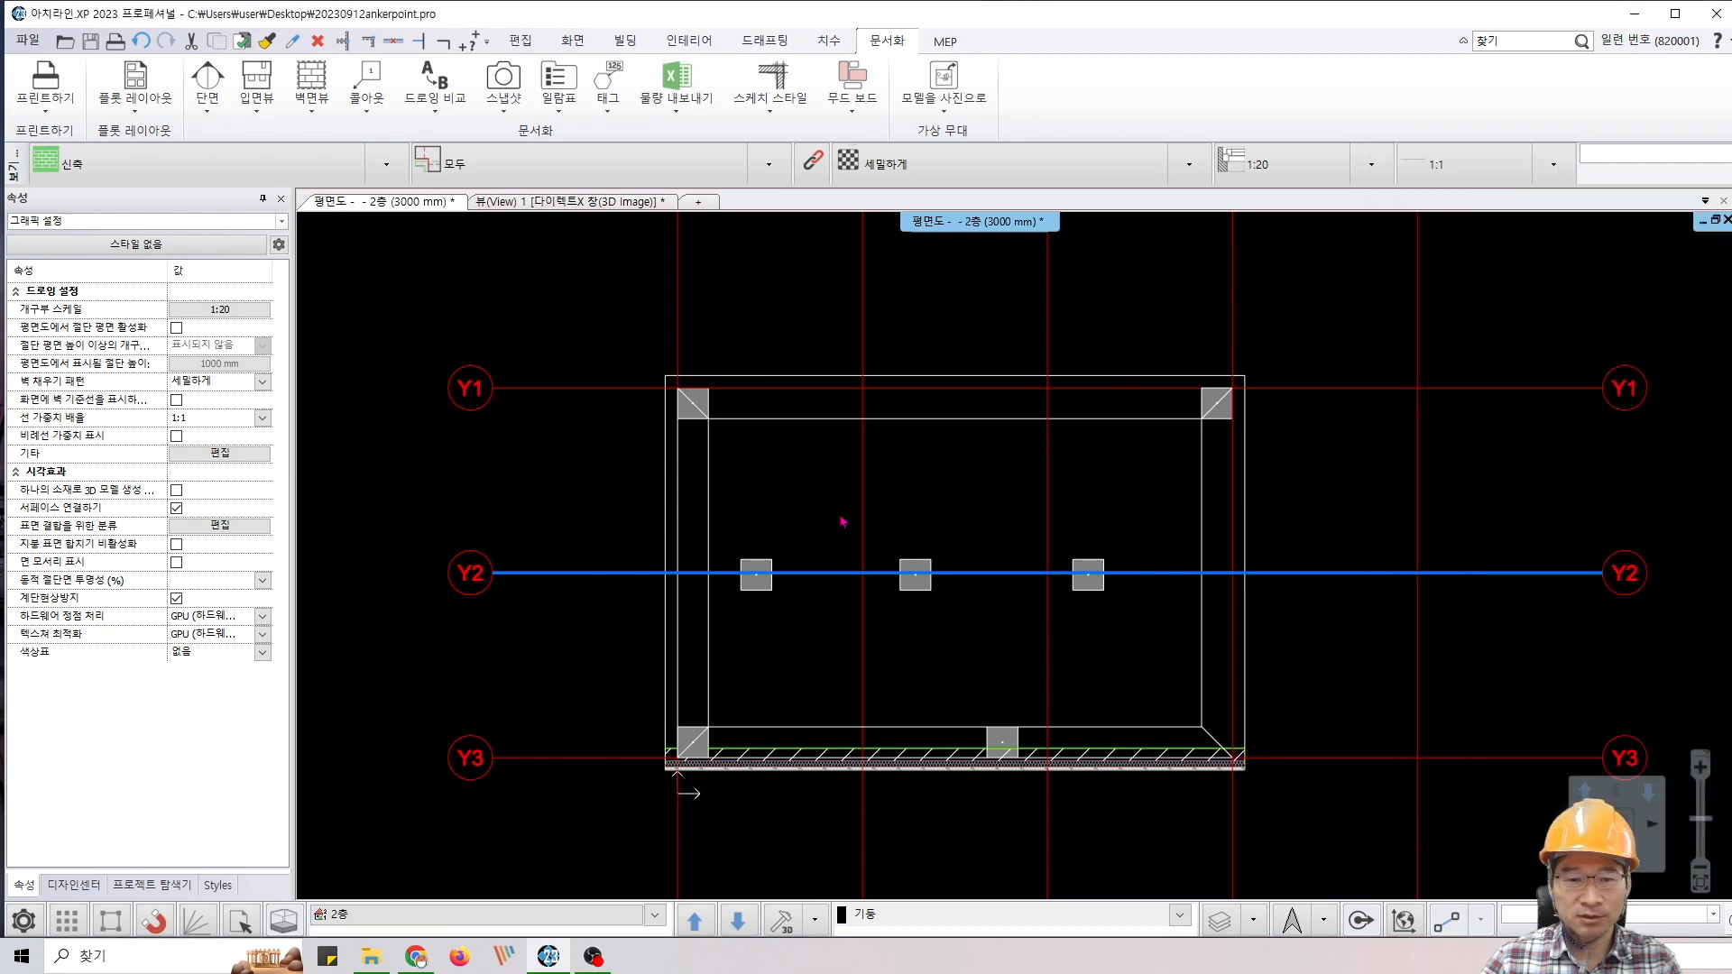
Create a section along axis Y2 through the three columns, extending past both side walls, and pick its direction on the Y3 side
click(208, 99)
click(248, 184)
click(577, 573)
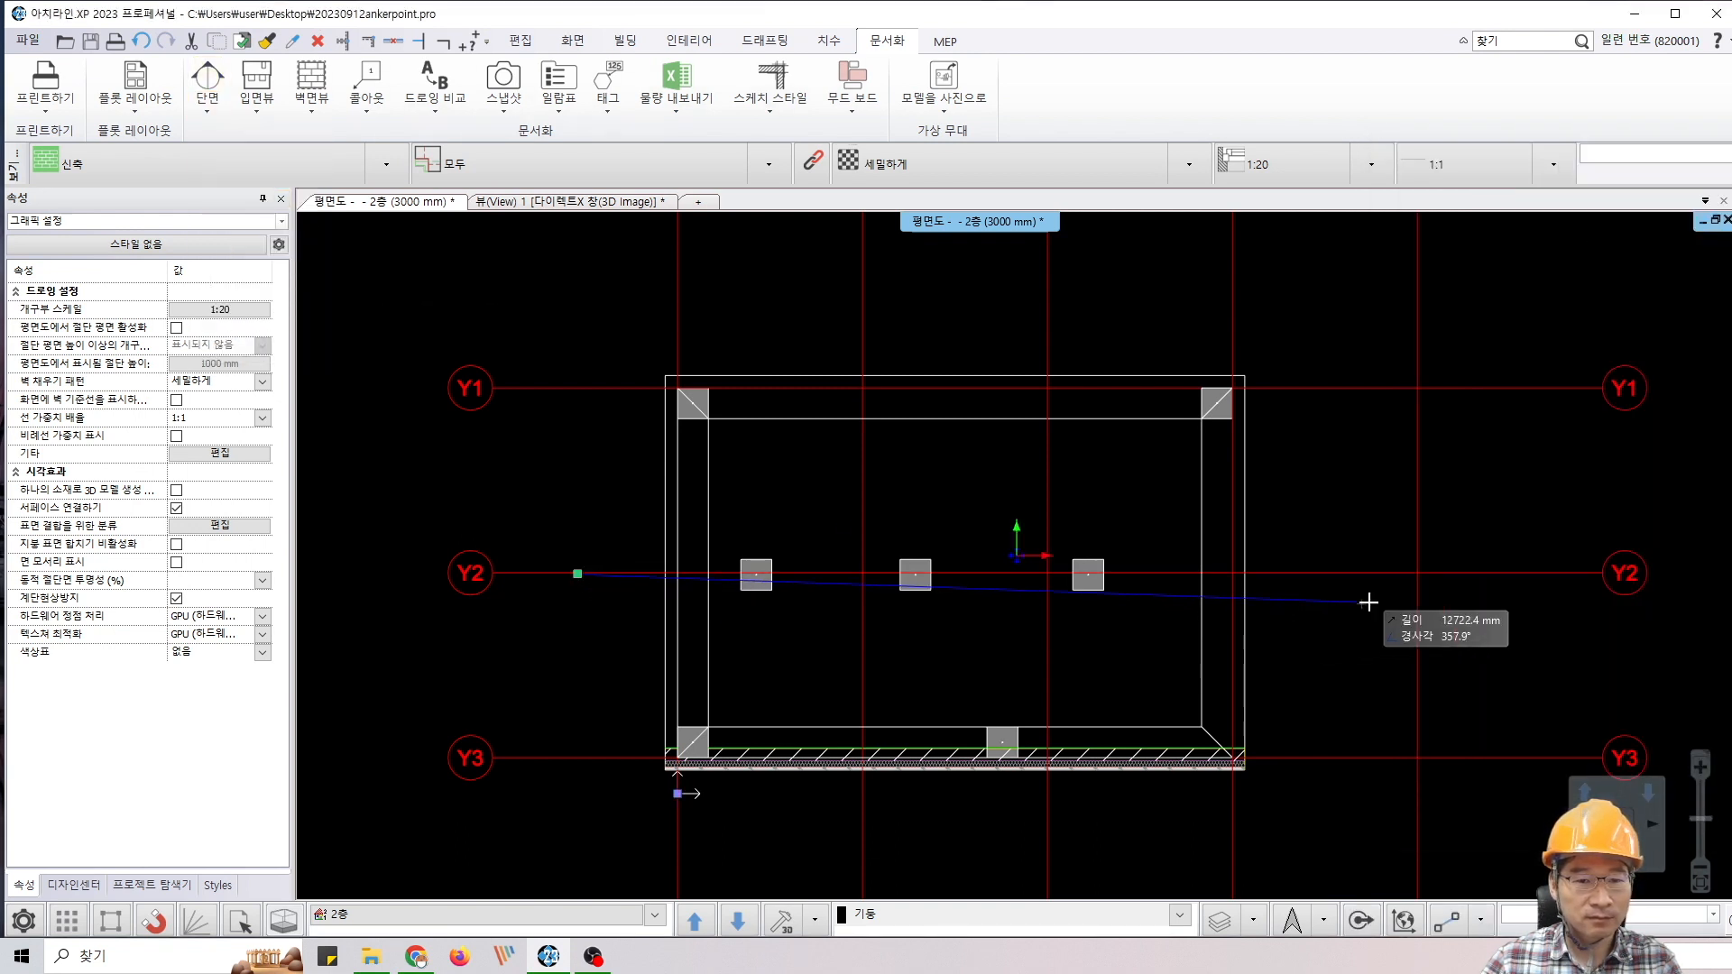
click(1398, 573)
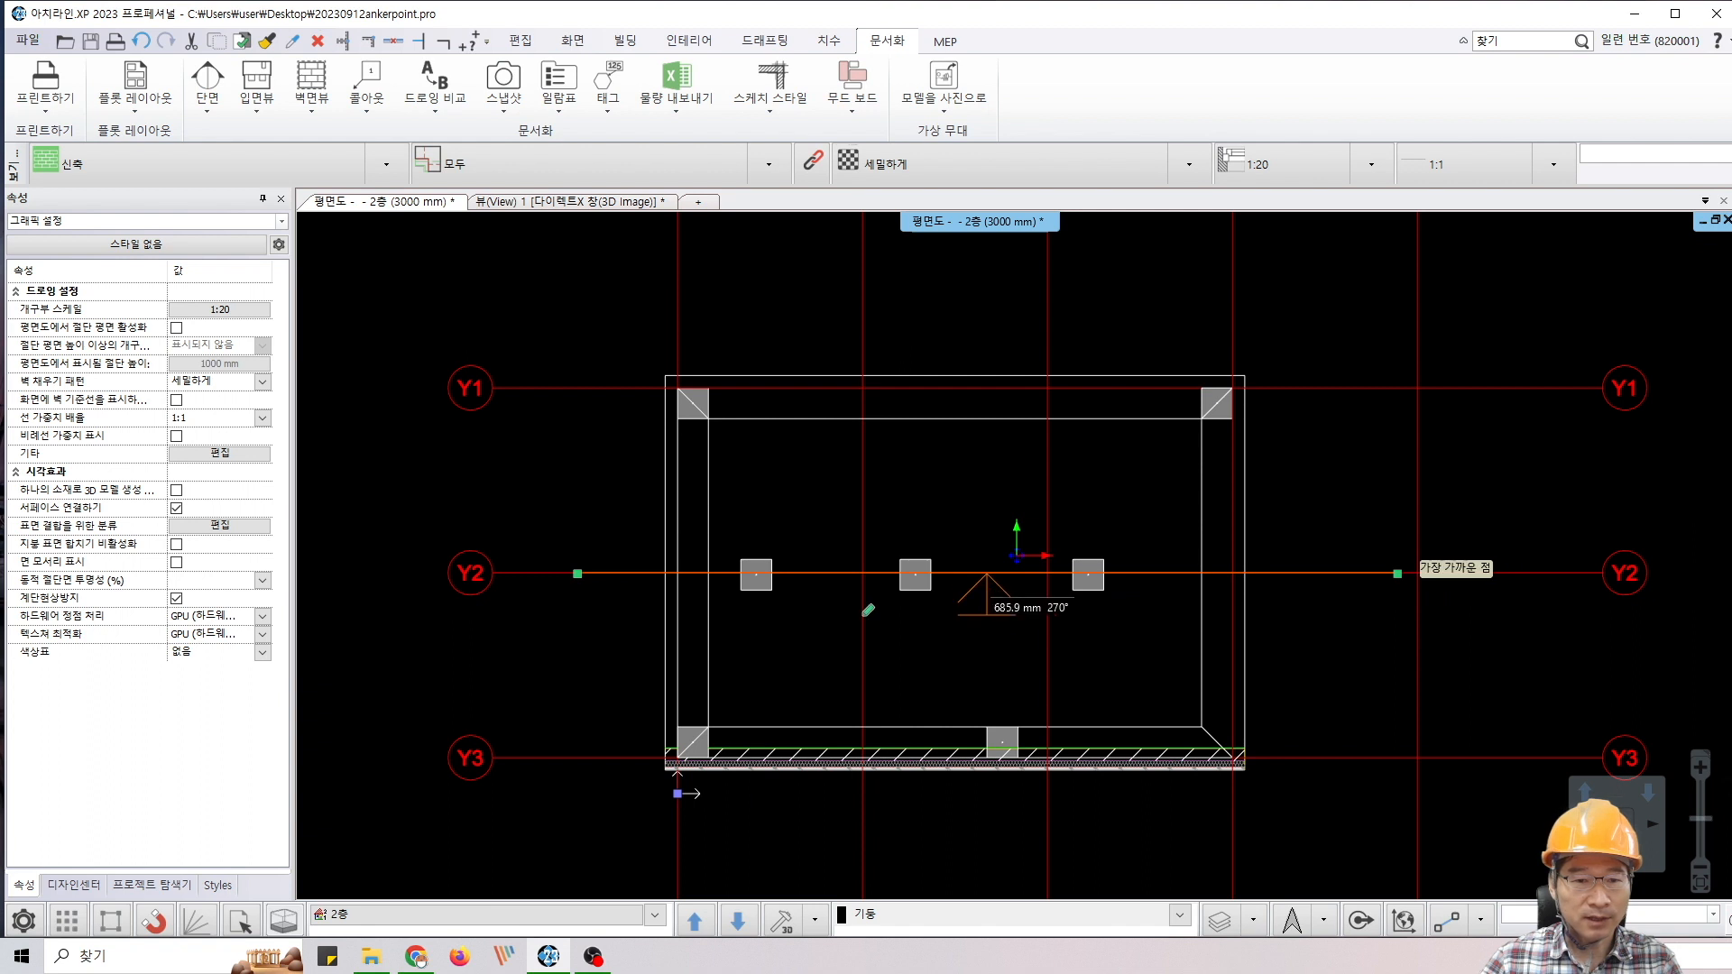
click(981, 642)
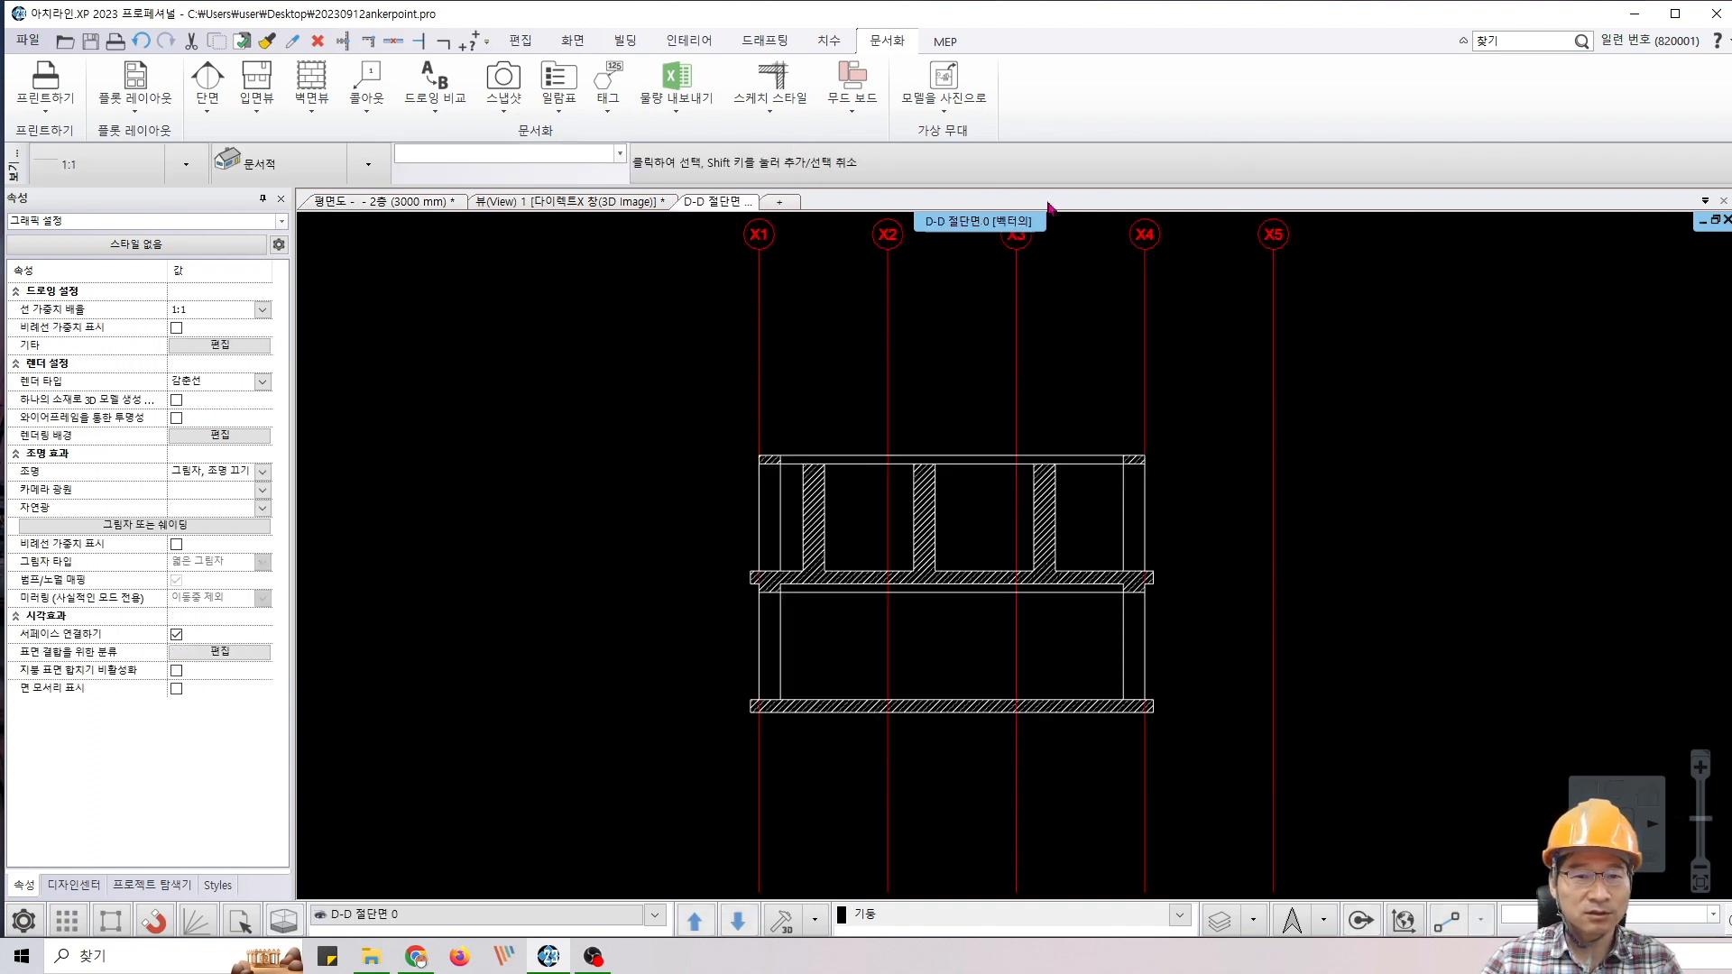
Inspect the hatched columns and slabs in the new section and try to toggle it between image and vector display
scroll(941, 498, up, 8)
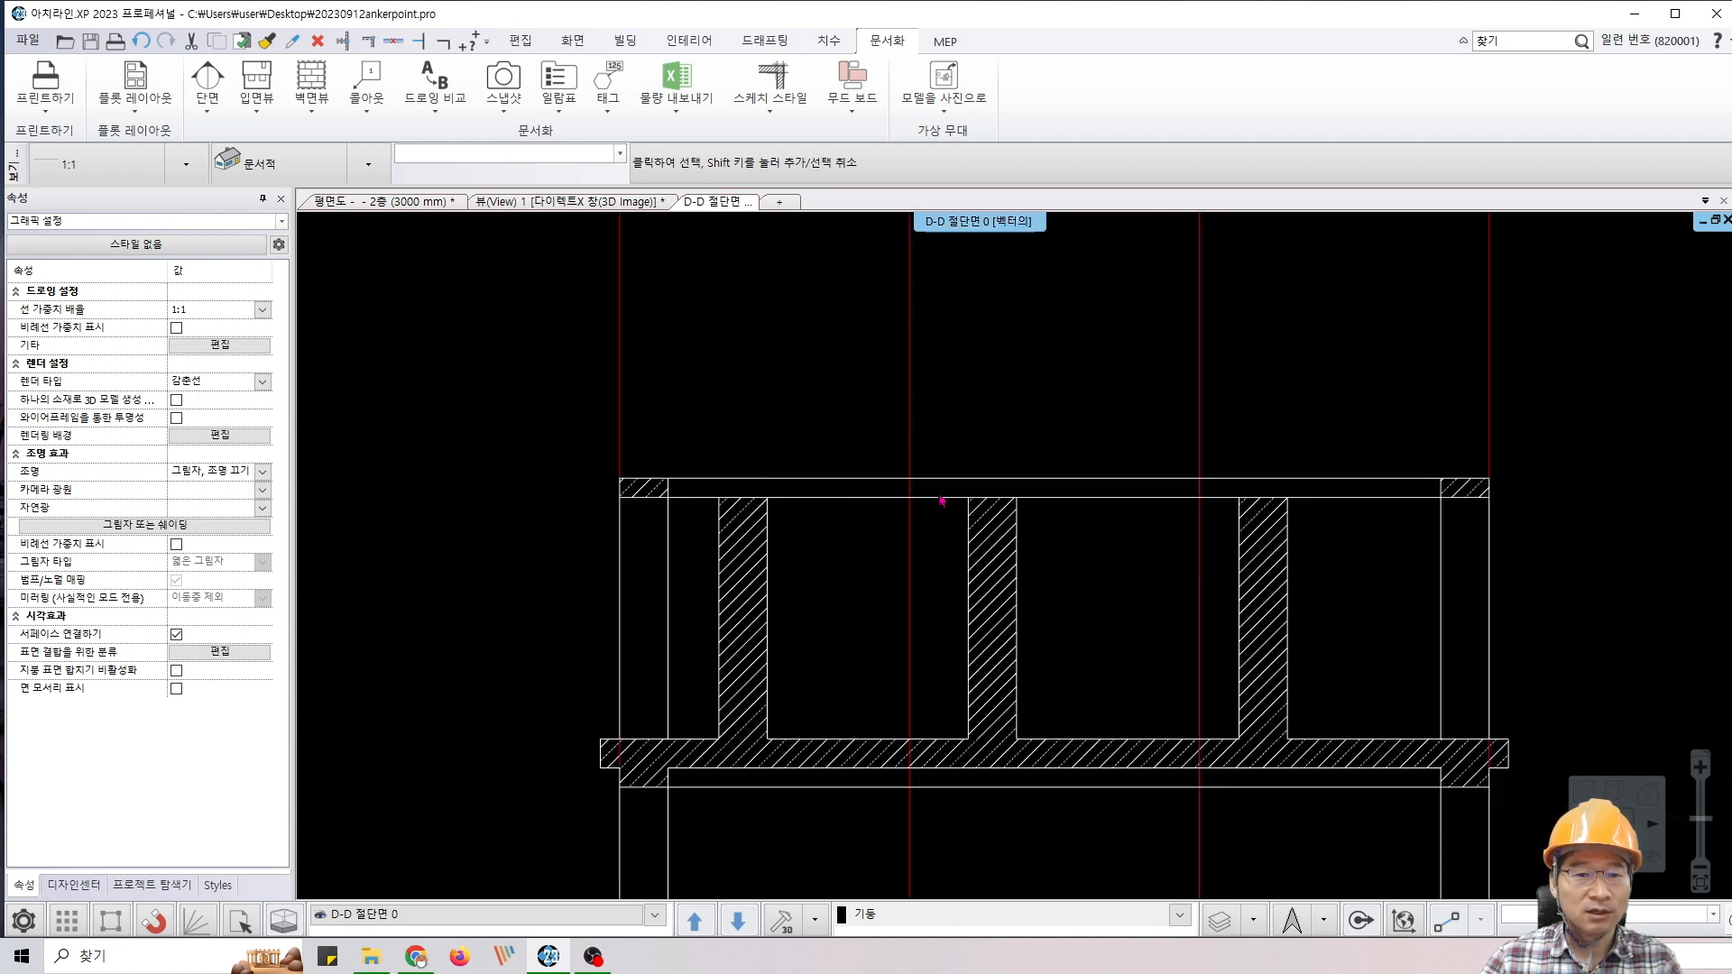
scroll(1072, 570, down, 10)
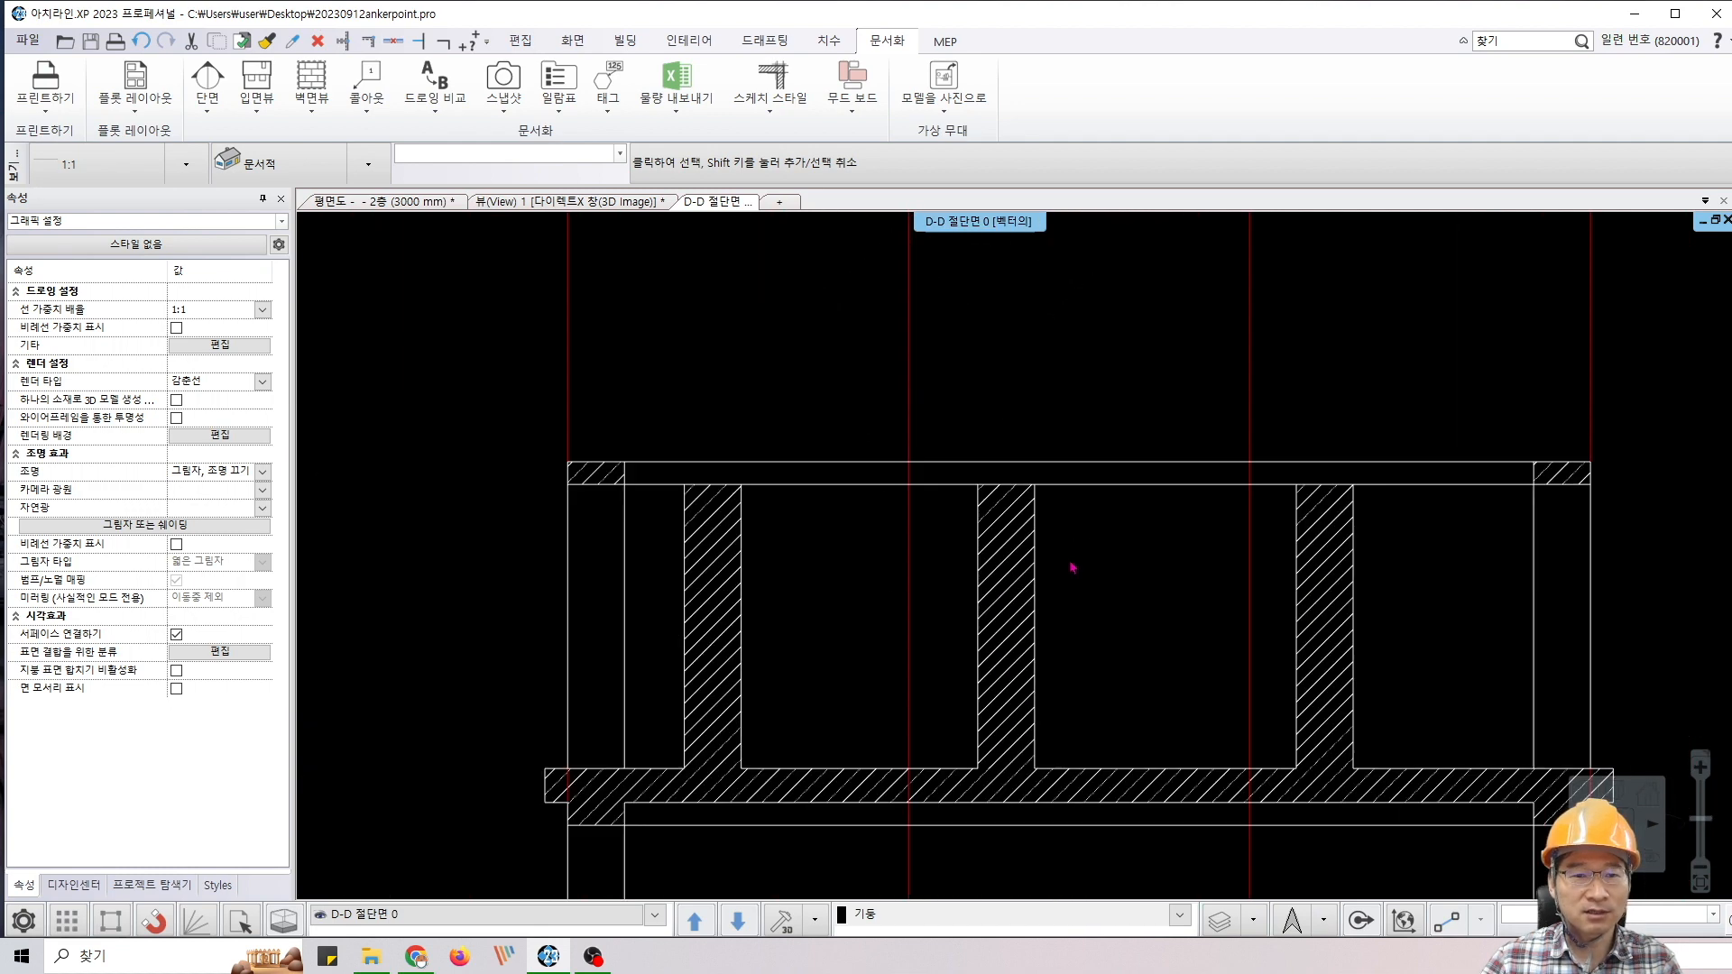
right_click(983, 222)
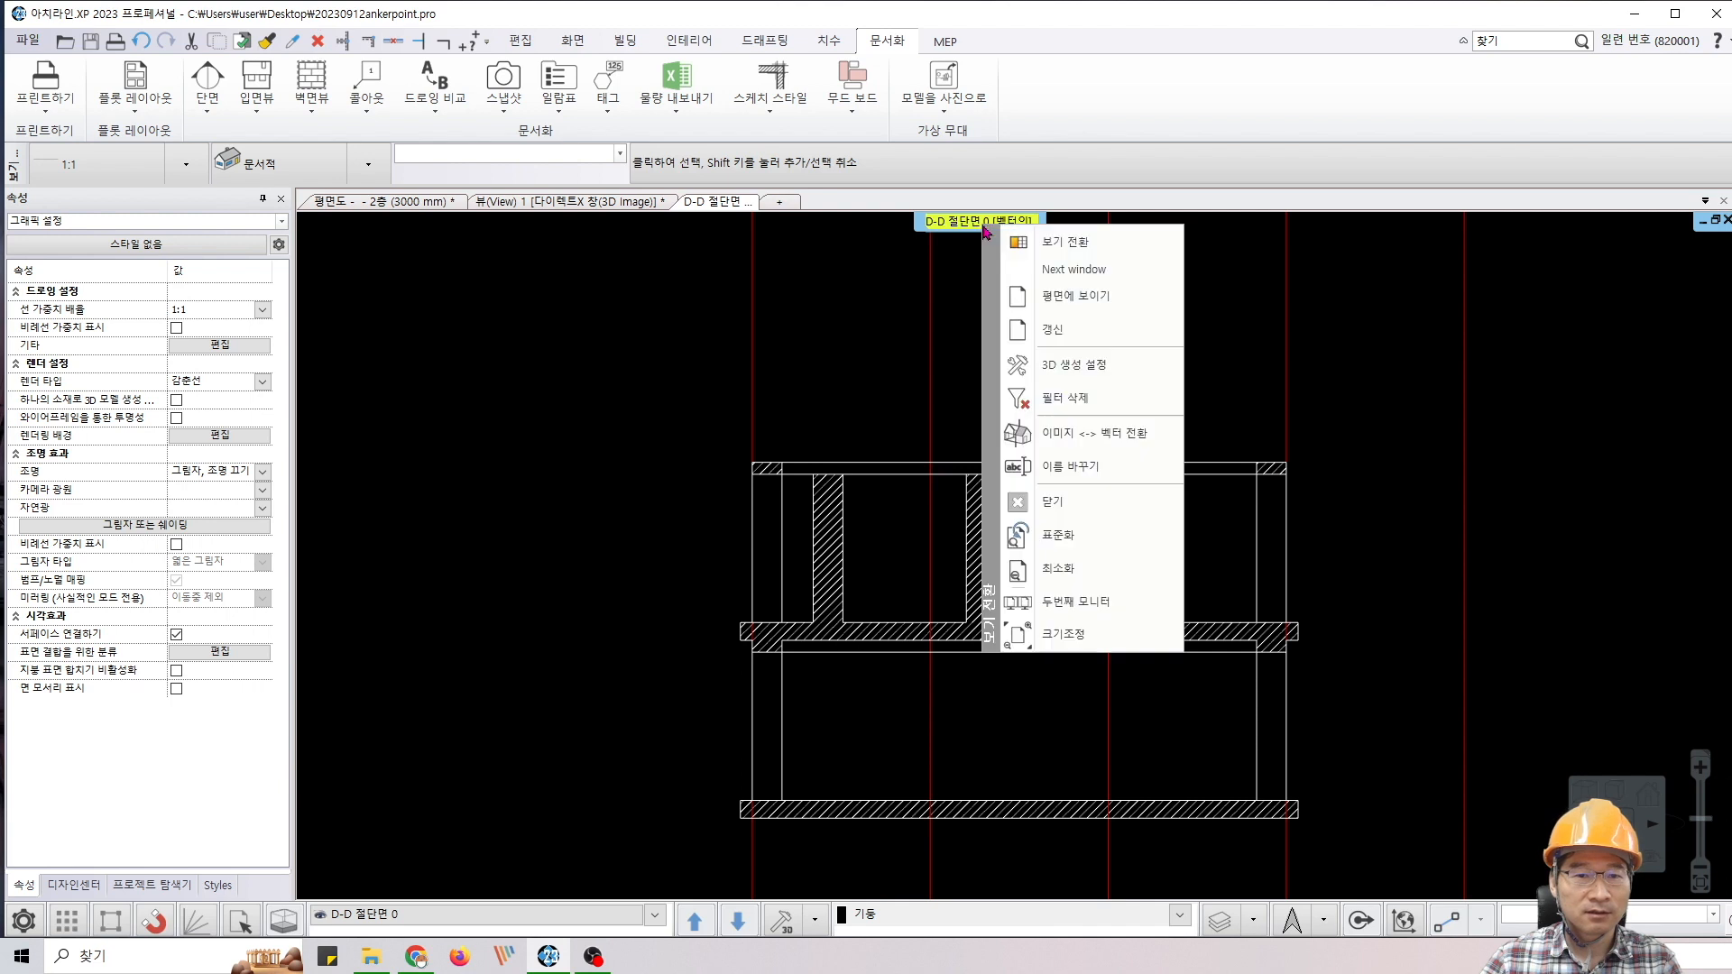
click(1102, 446)
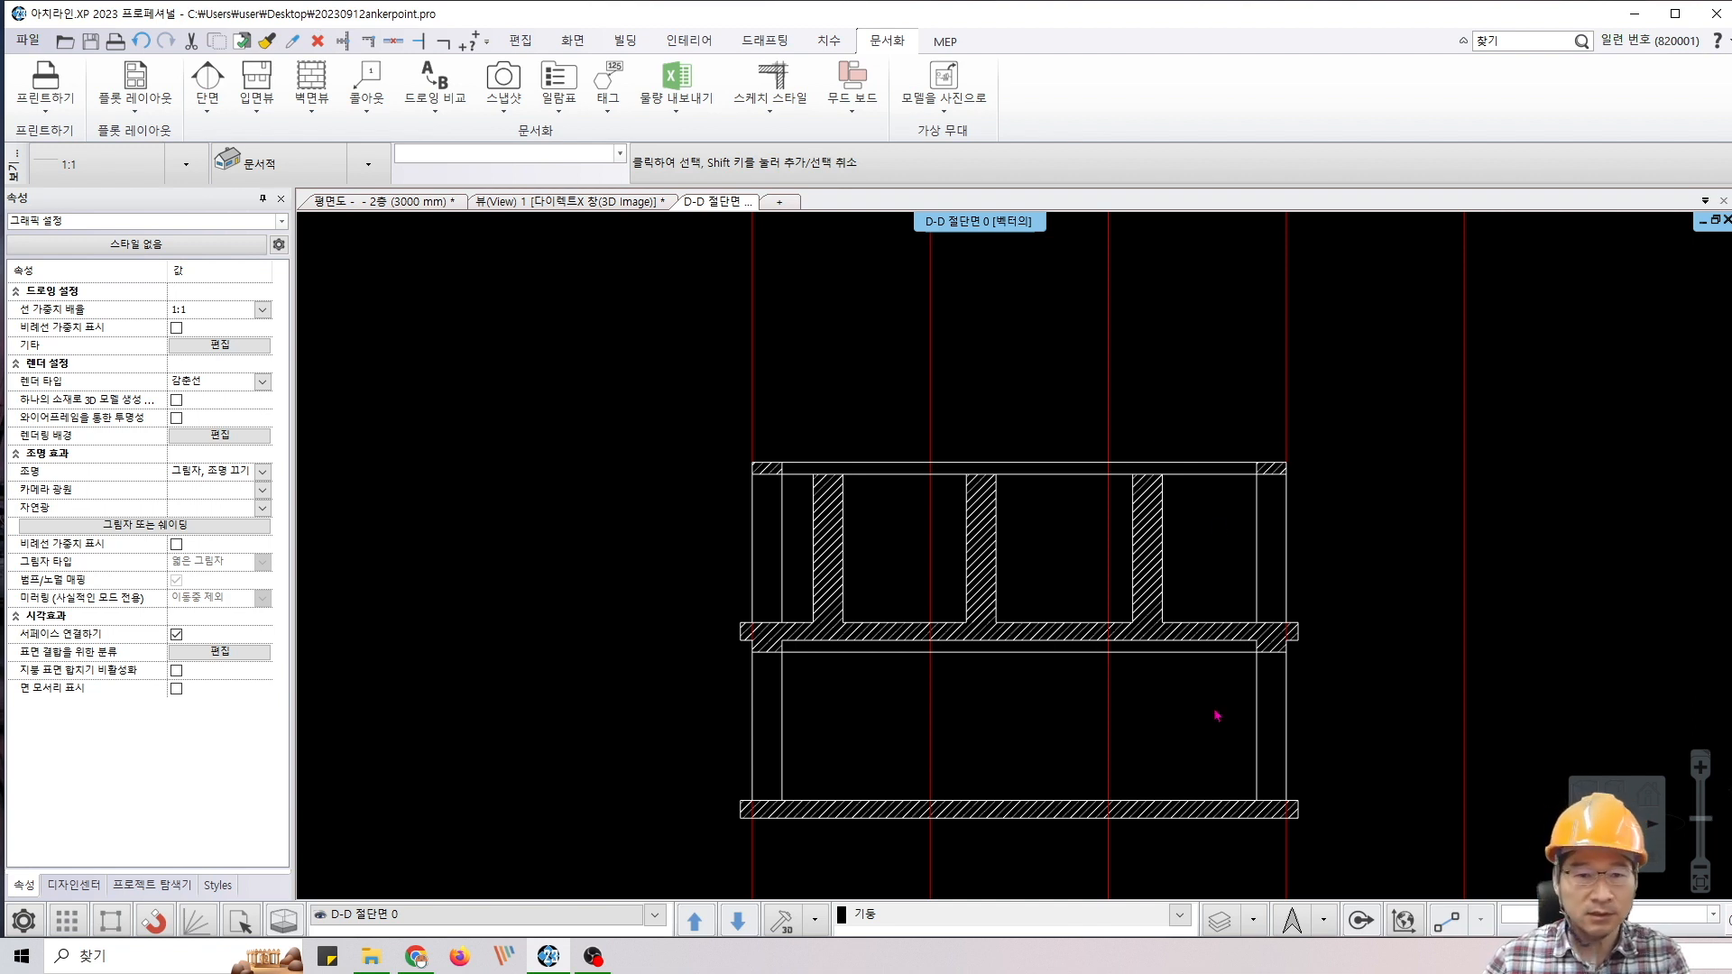
Compare the 뷰(View) 1 DirectX 3D image with the vector section D-D by switching between them
click(598, 202)
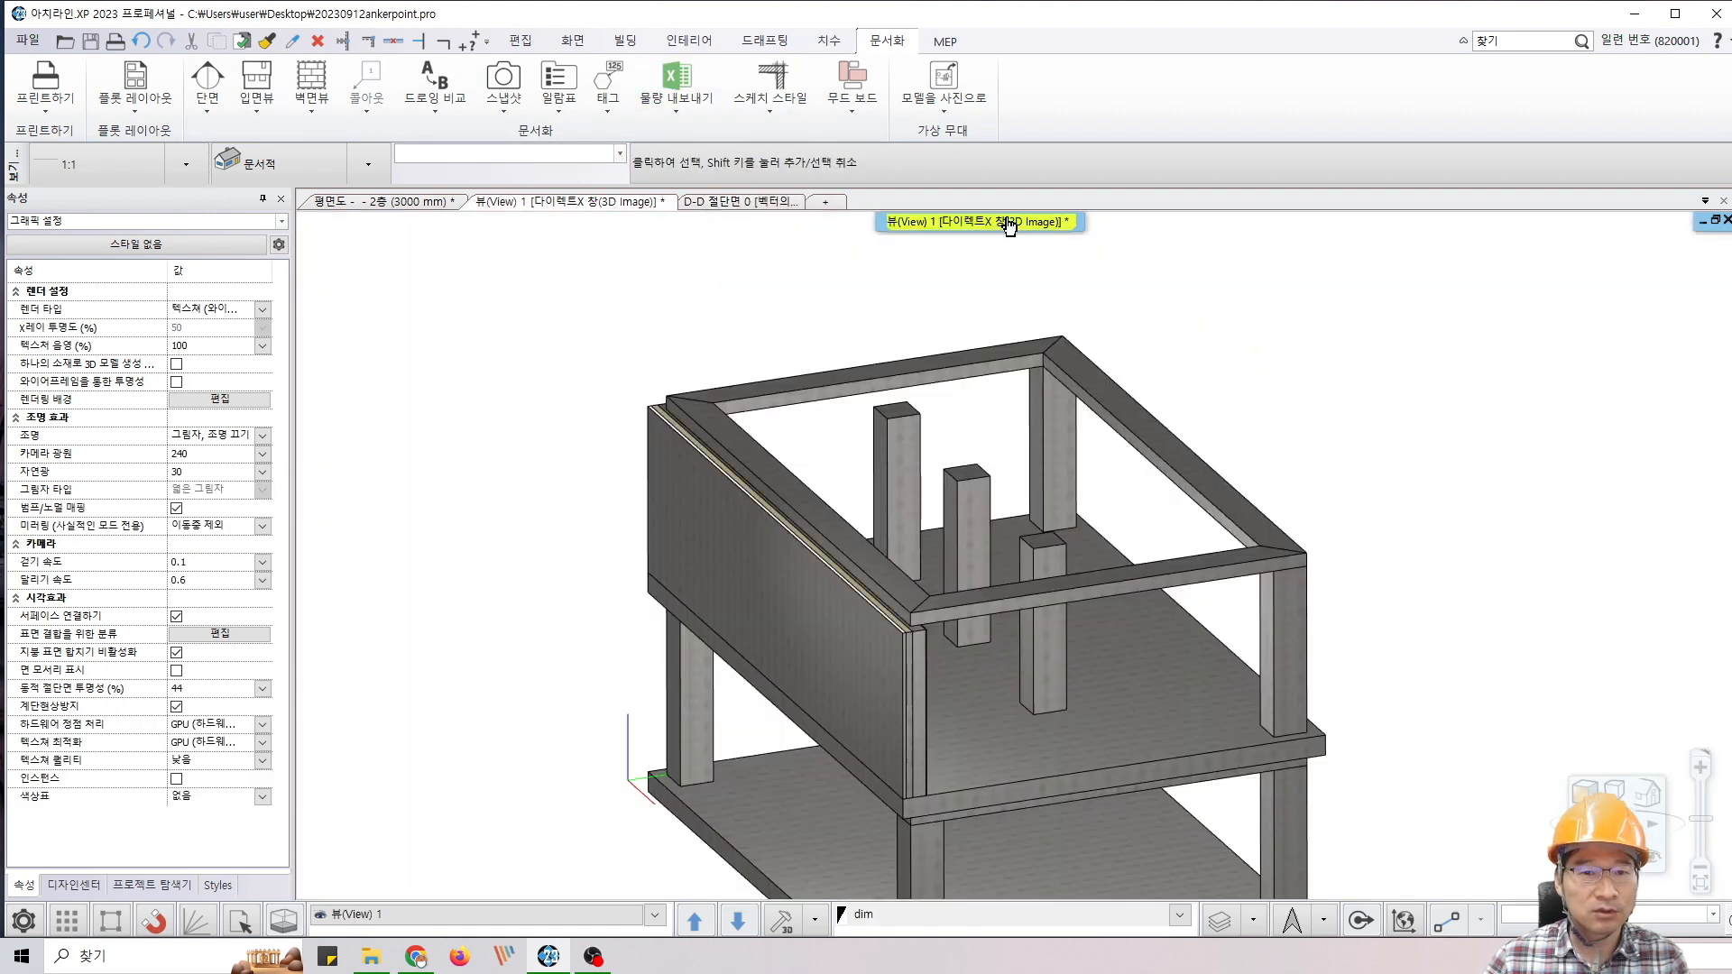
middle_drag(1025, 496, 1039, 476)
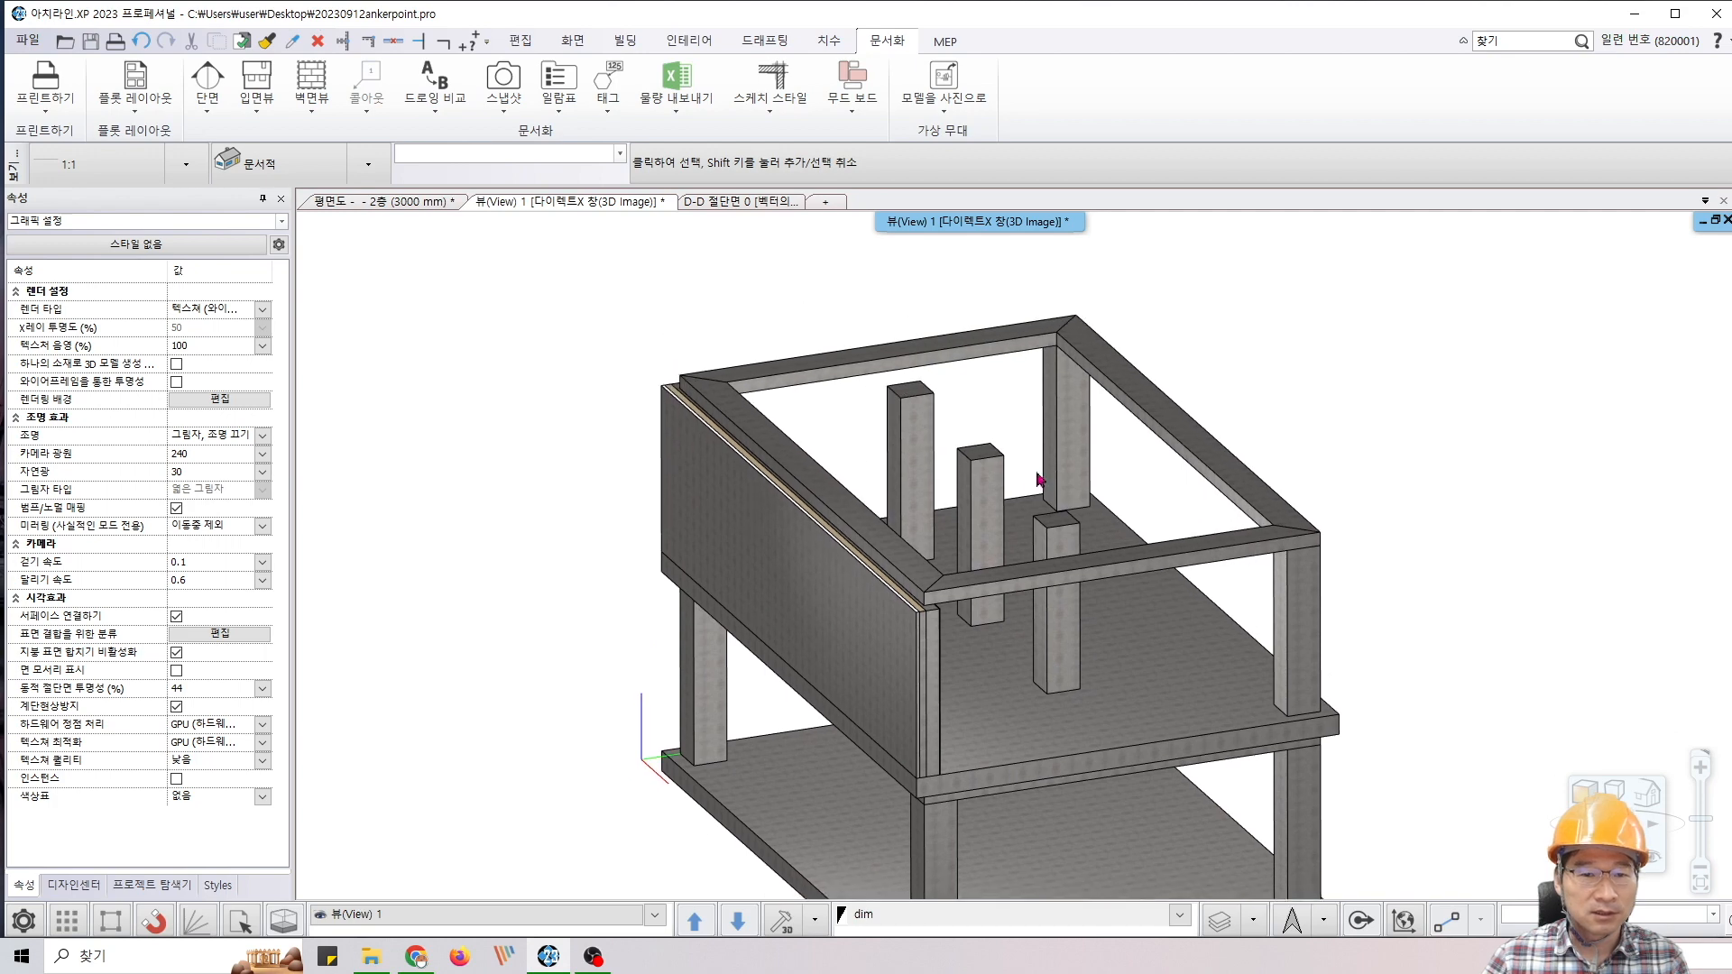
click(721, 202)
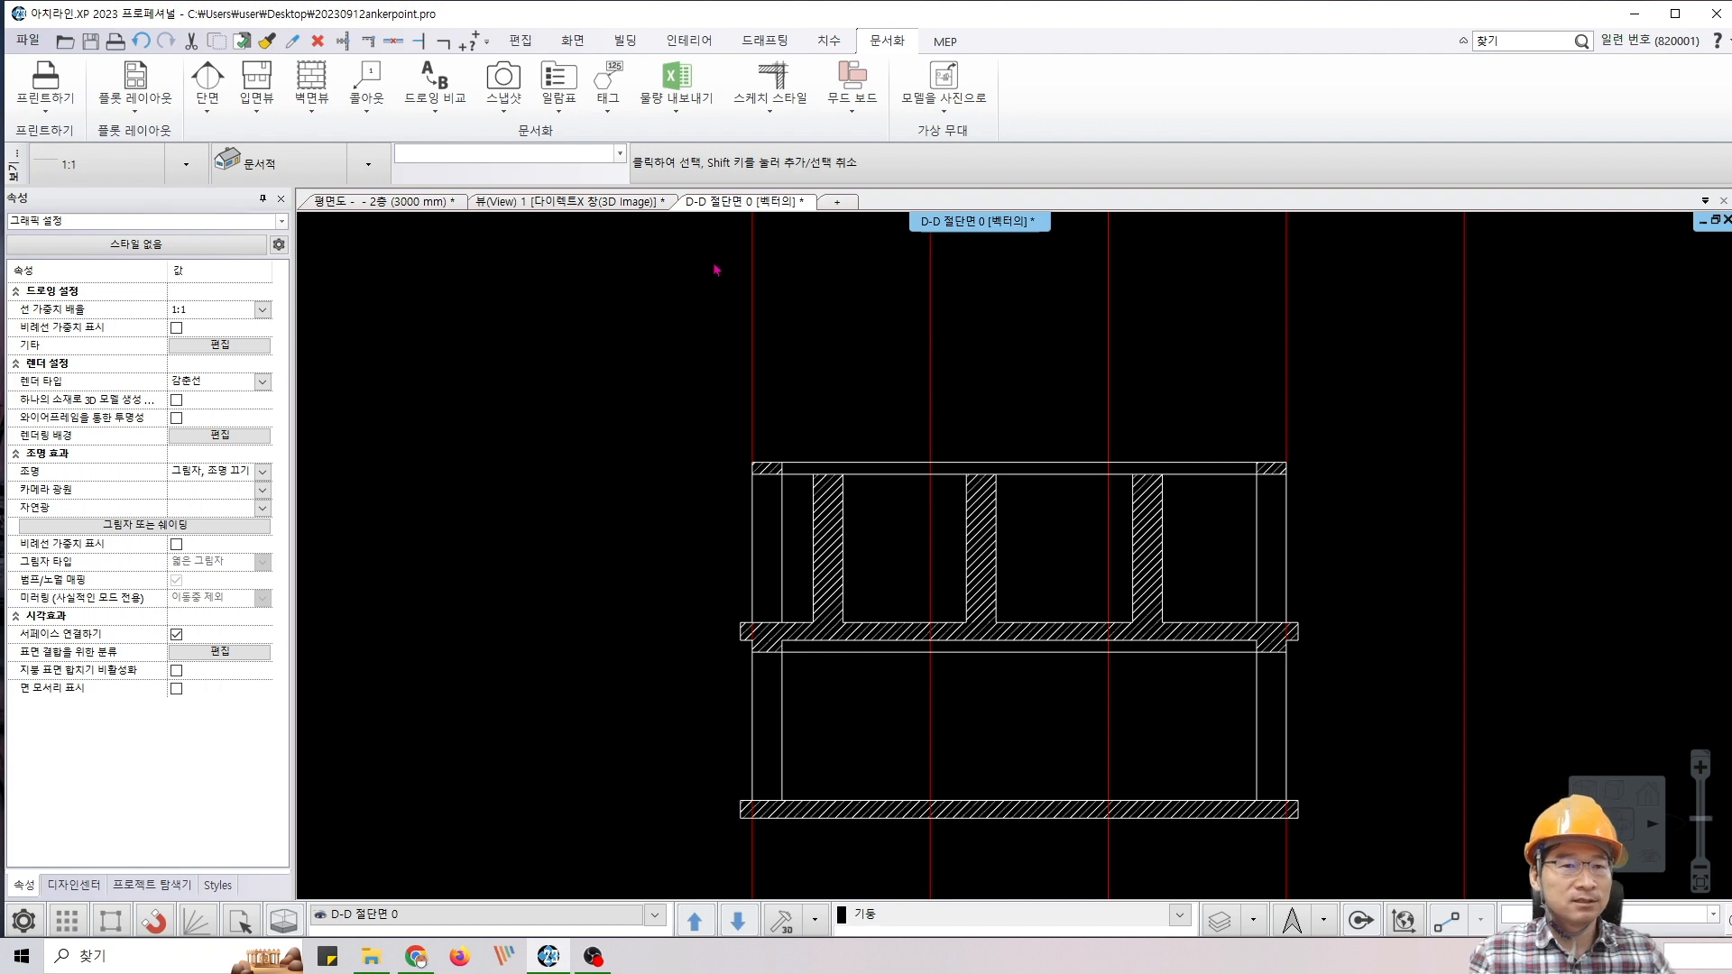
click(601, 207)
click(754, 204)
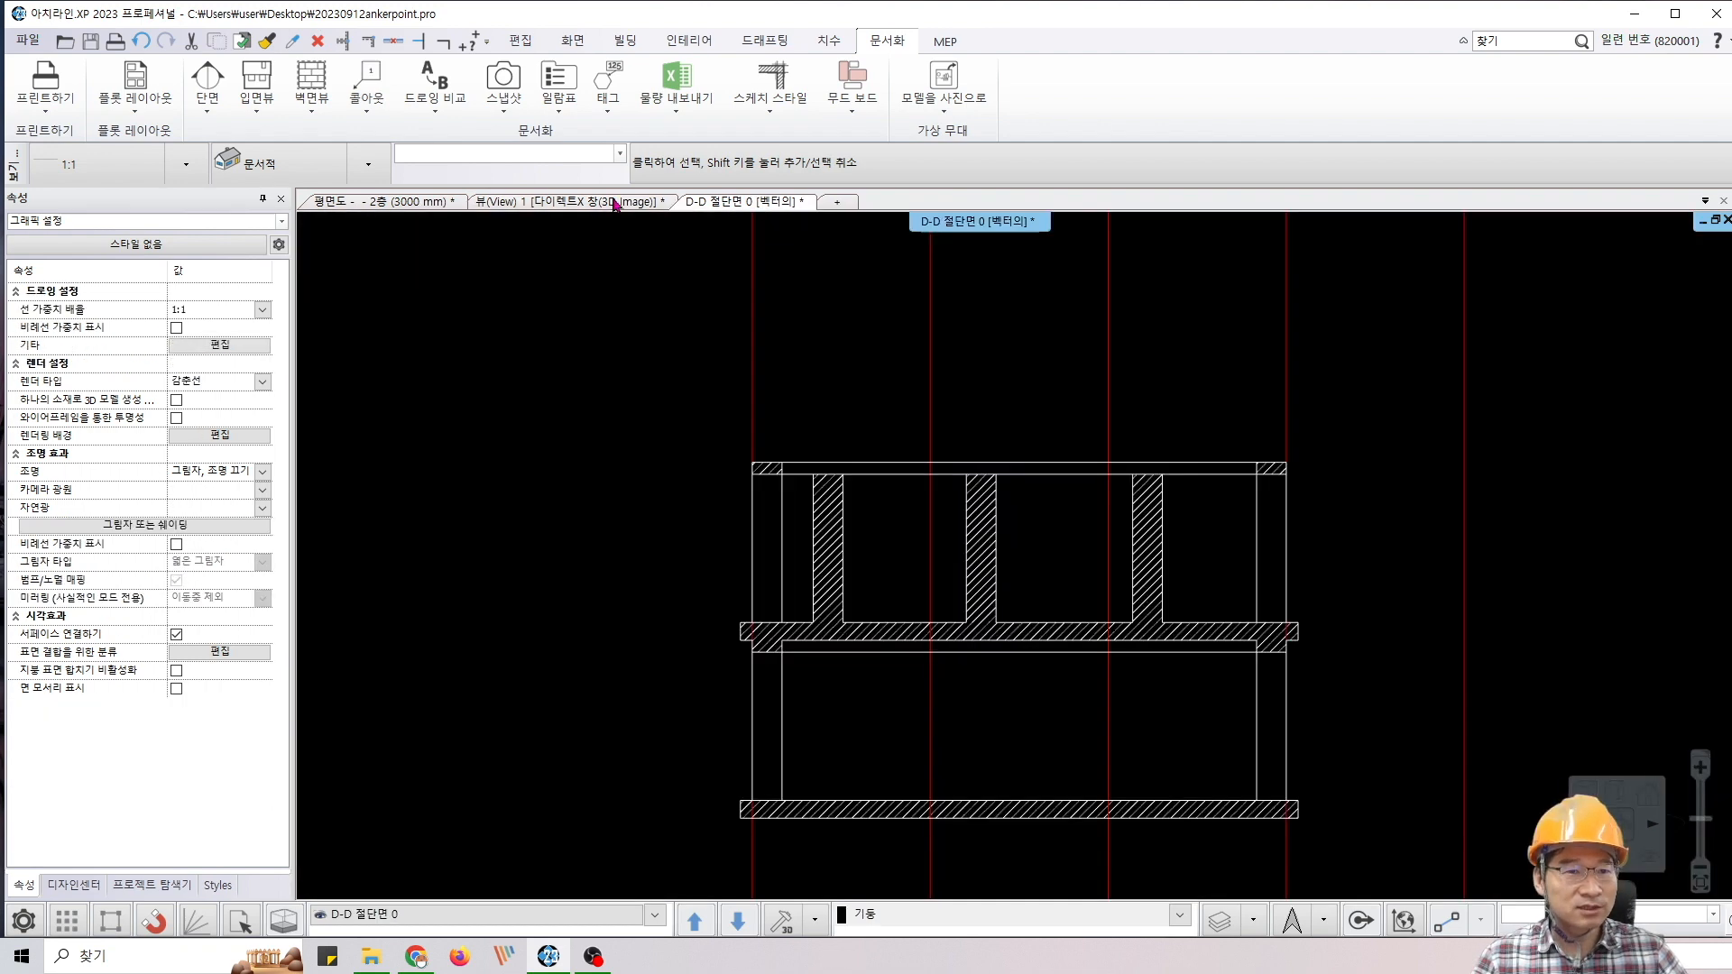
click(613, 201)
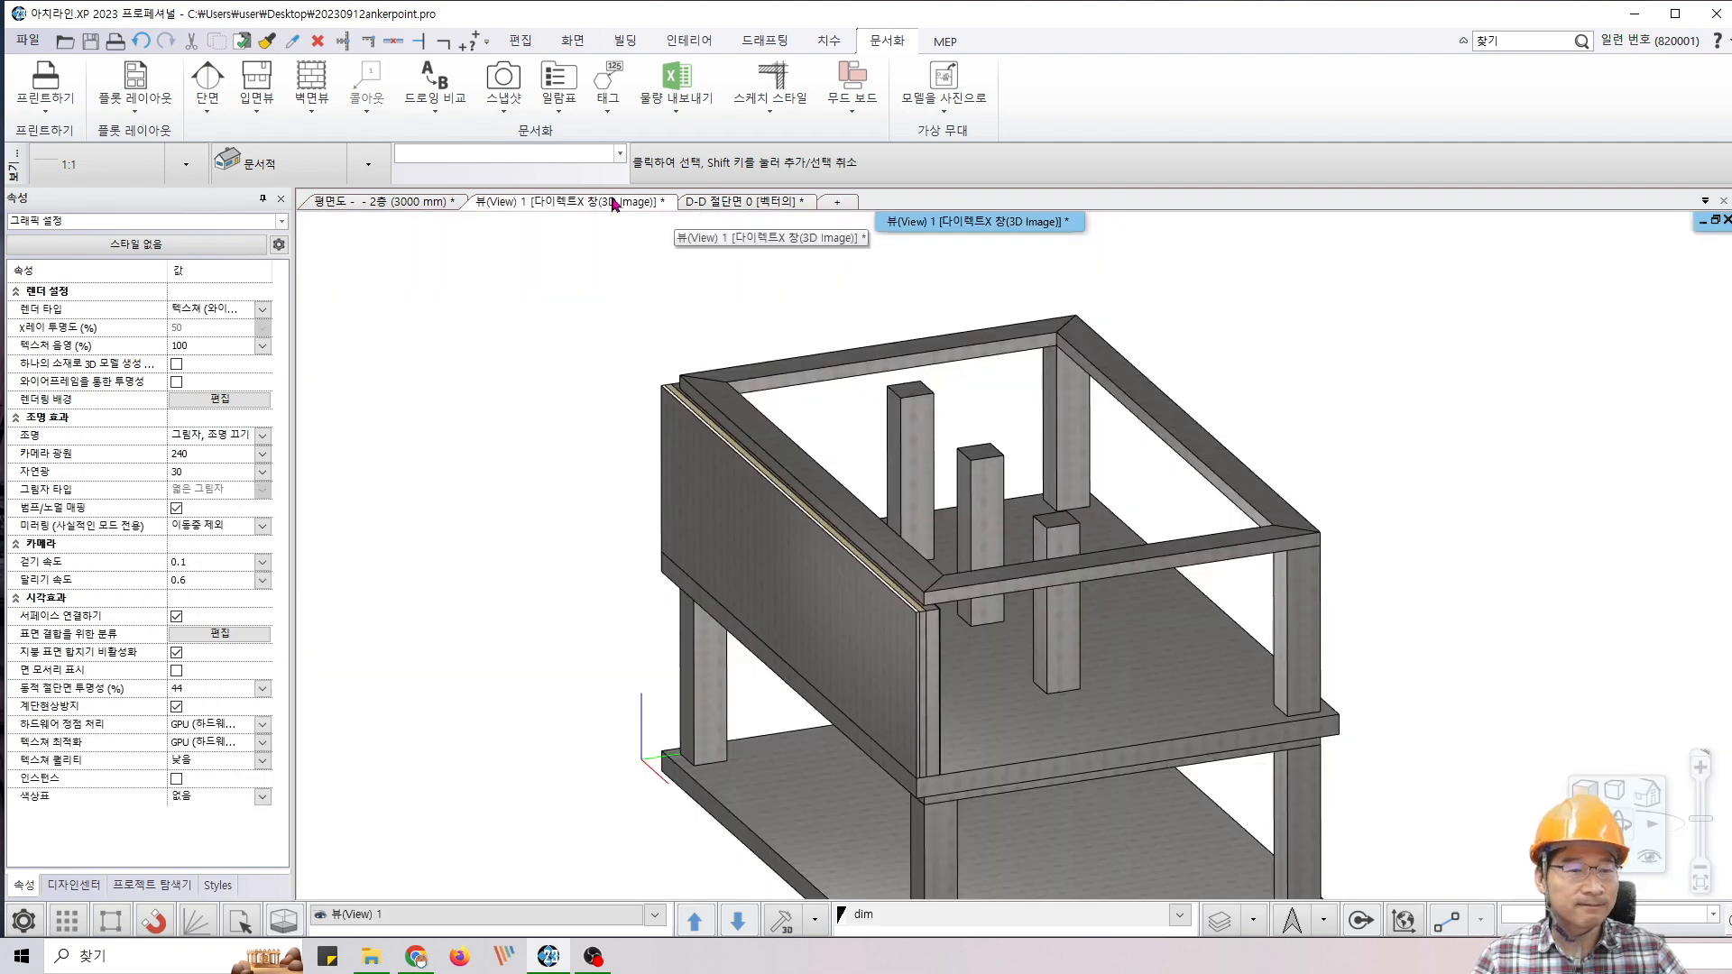
Reopen section D-D 절단면 0 from the project navigator and arrange it alongside the 3D view and floor plan
click(141, 888)
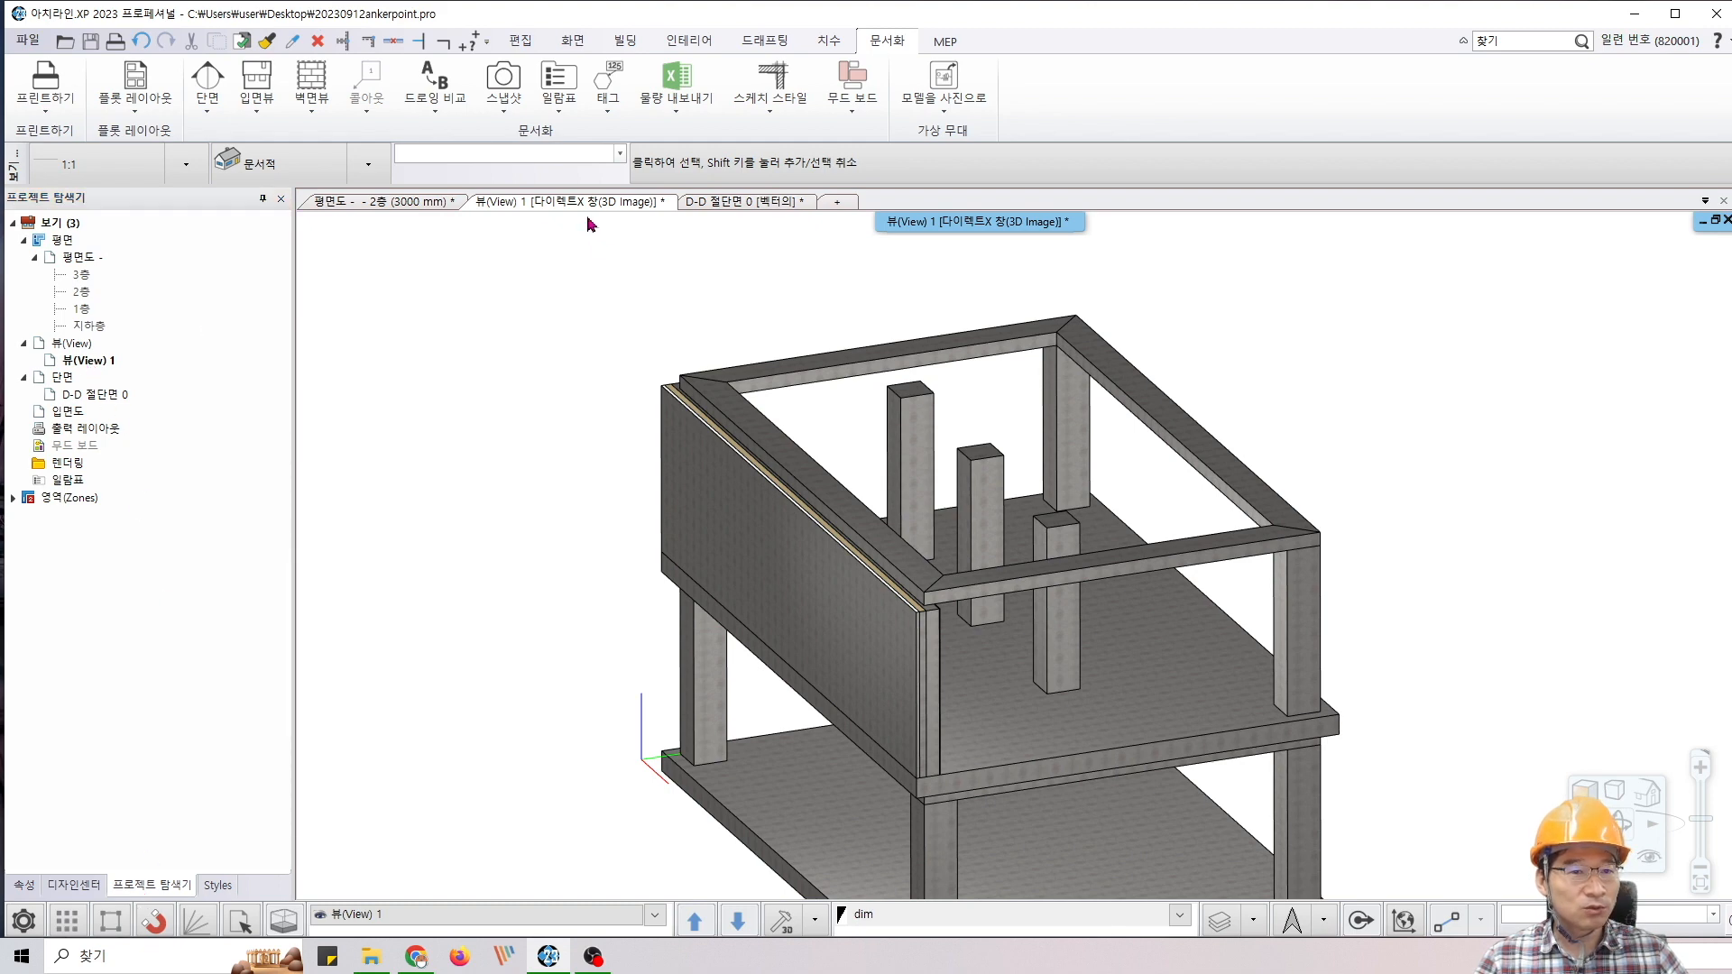
double_click(89, 395)
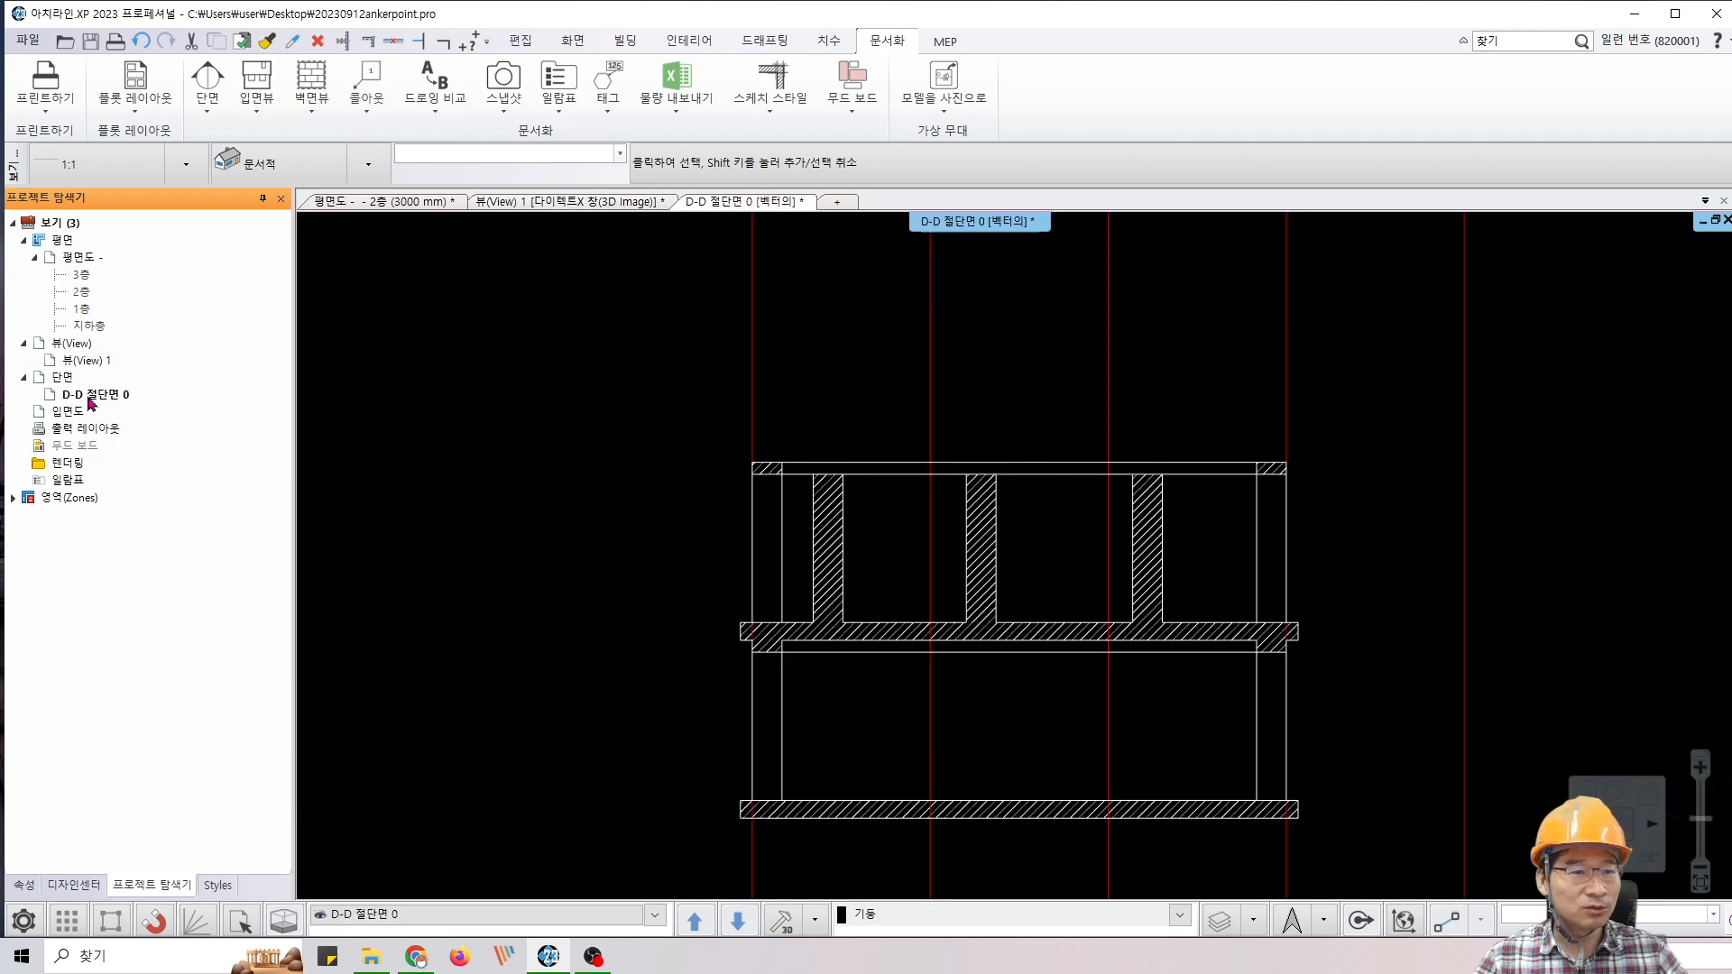
double_click(734, 205)
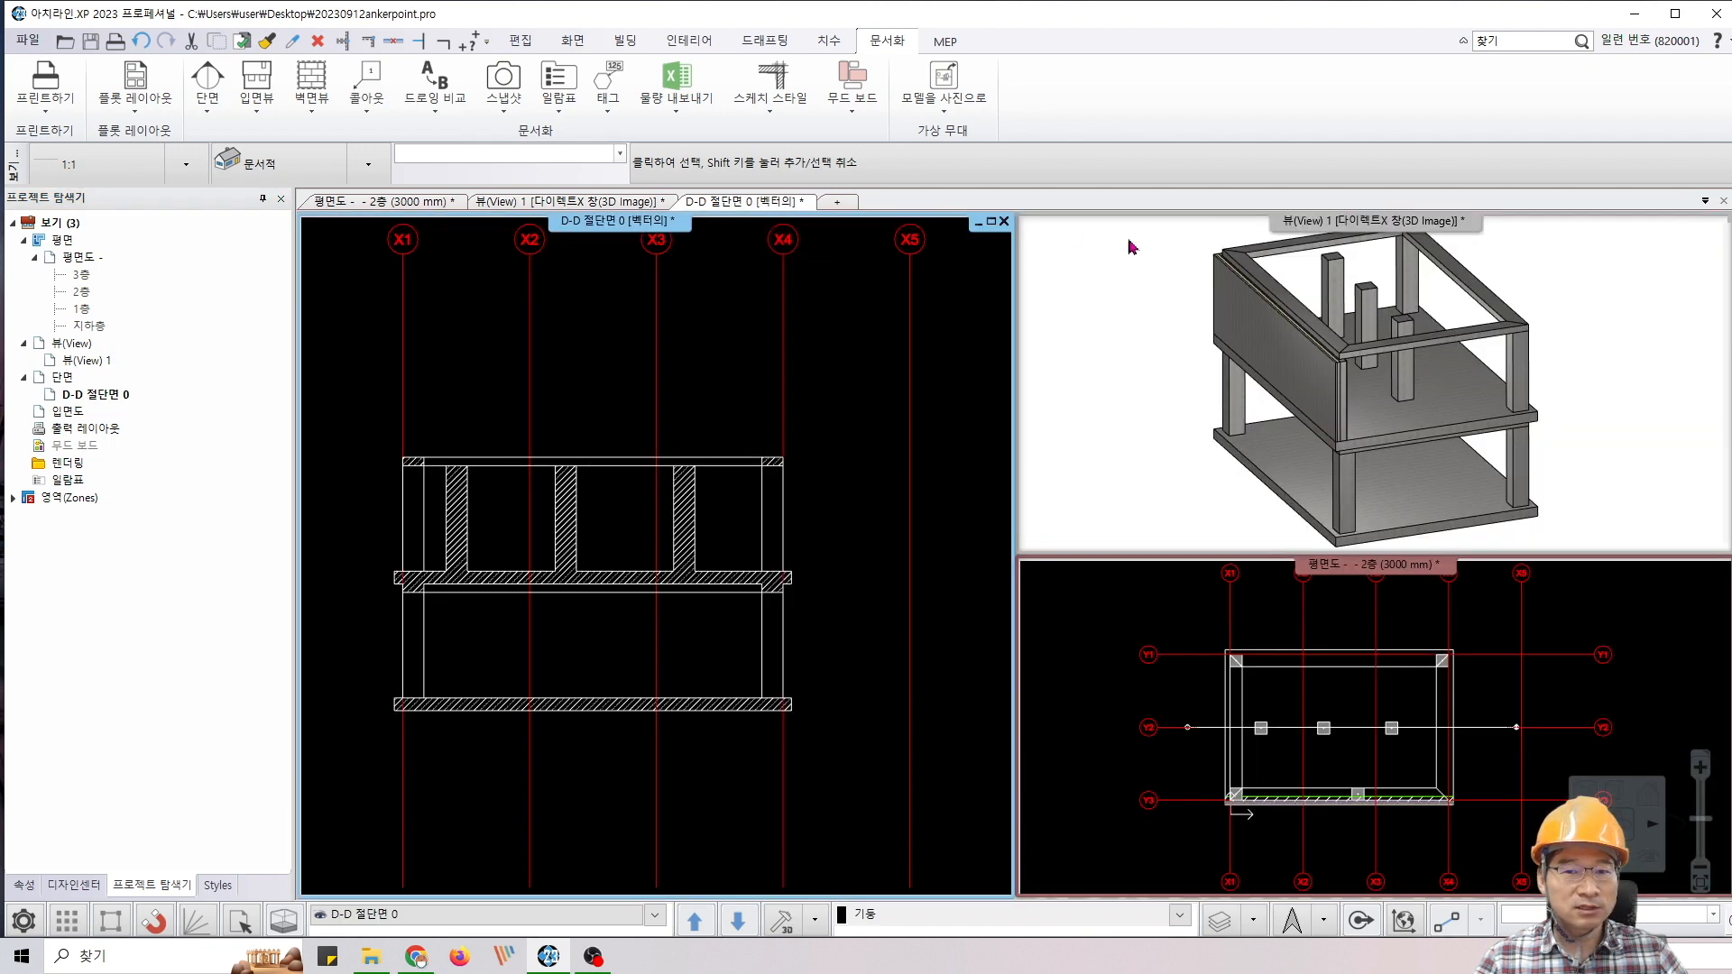
Close the section D-D window and reopen it from the project navigator as a floating window
click(1004, 221)
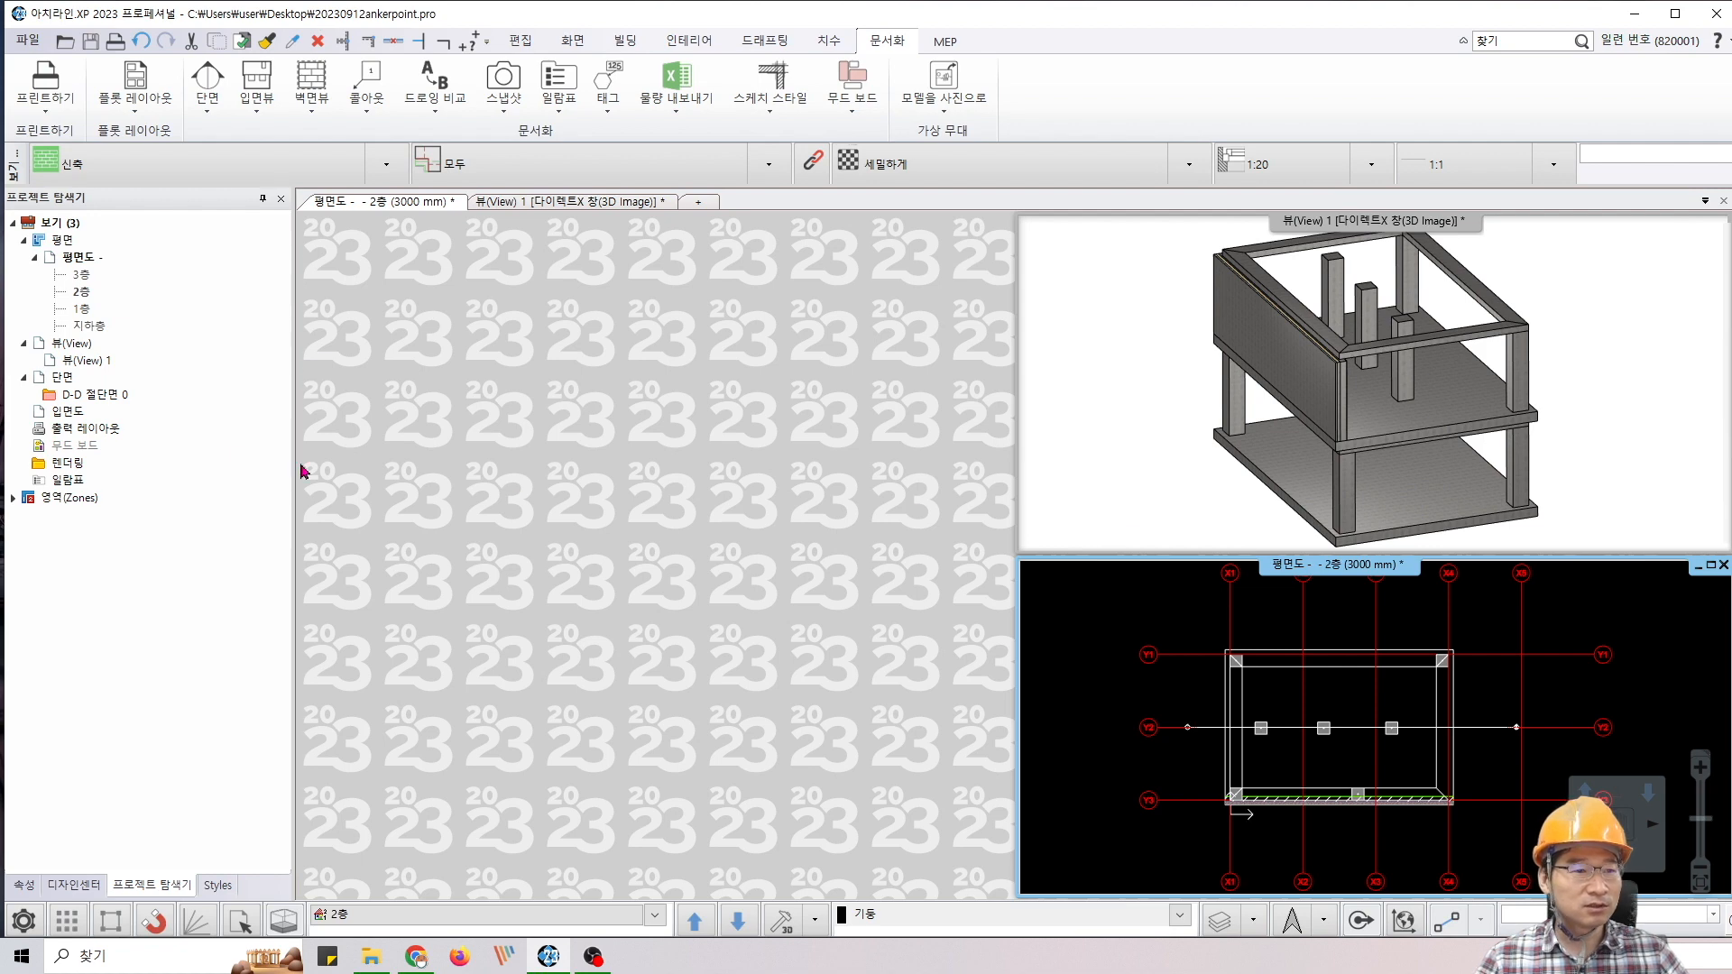
double_click(82, 397)
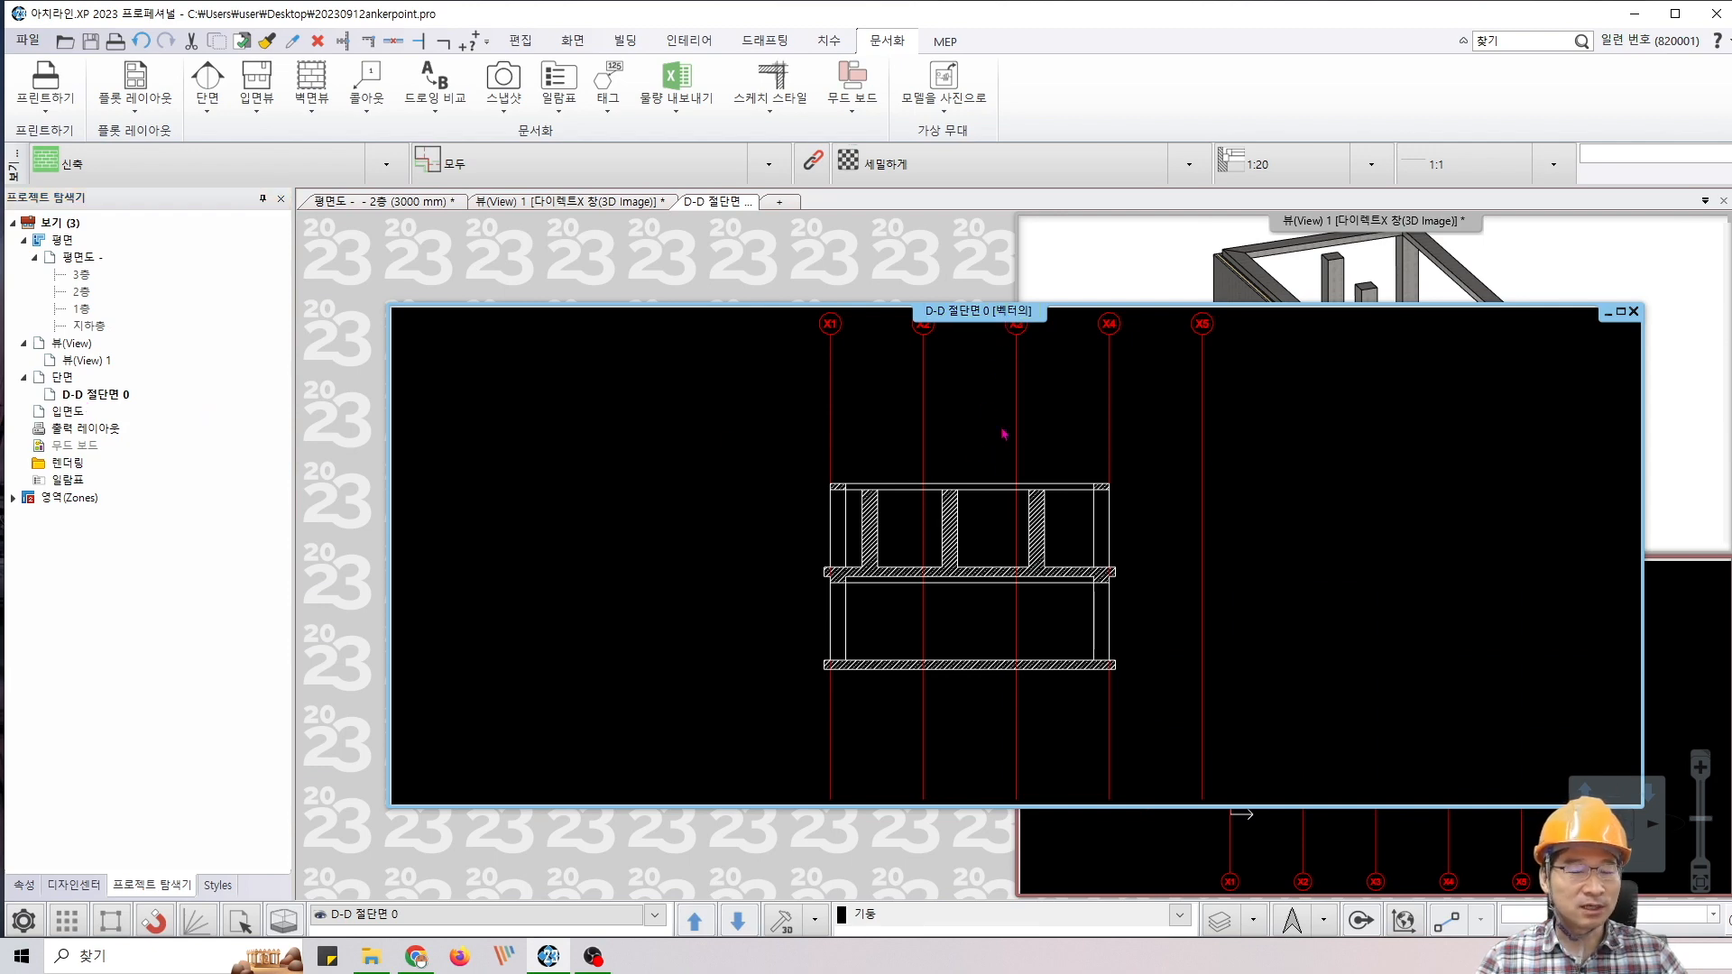
click(1410, 454)
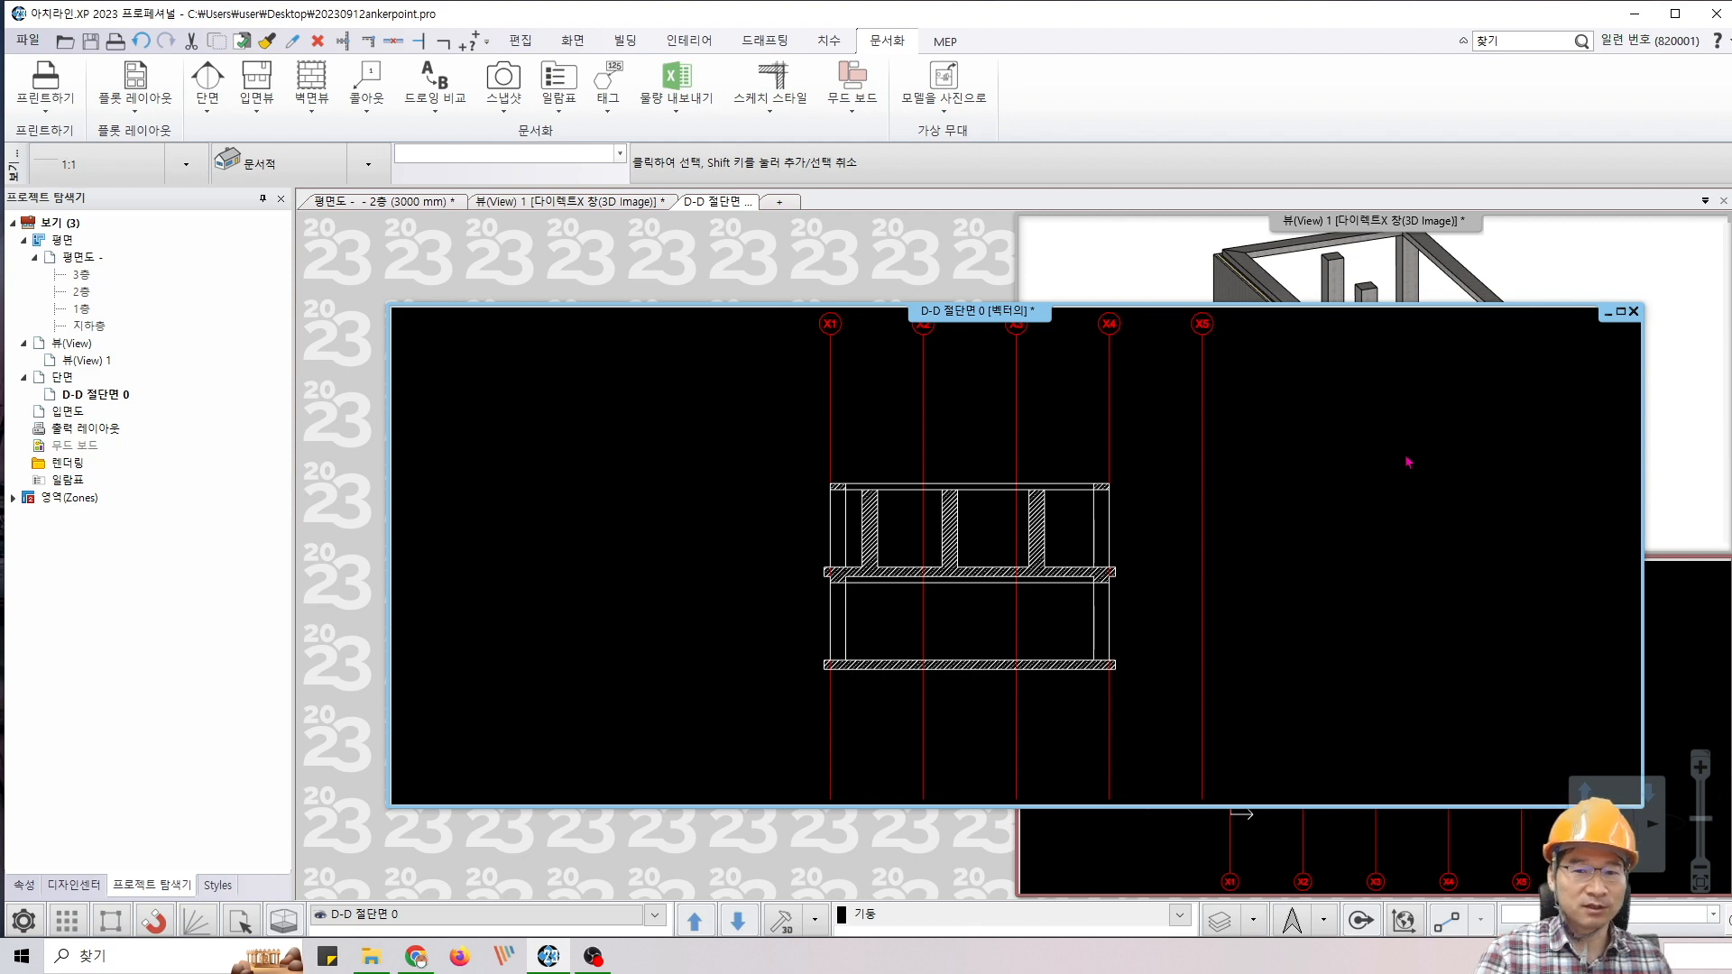
Export the 2층 floor plan to the Desktop as 20230912ankerpoint.dwg, declining to save each floor level separately
click(27, 40)
mouse_move(122, 281)
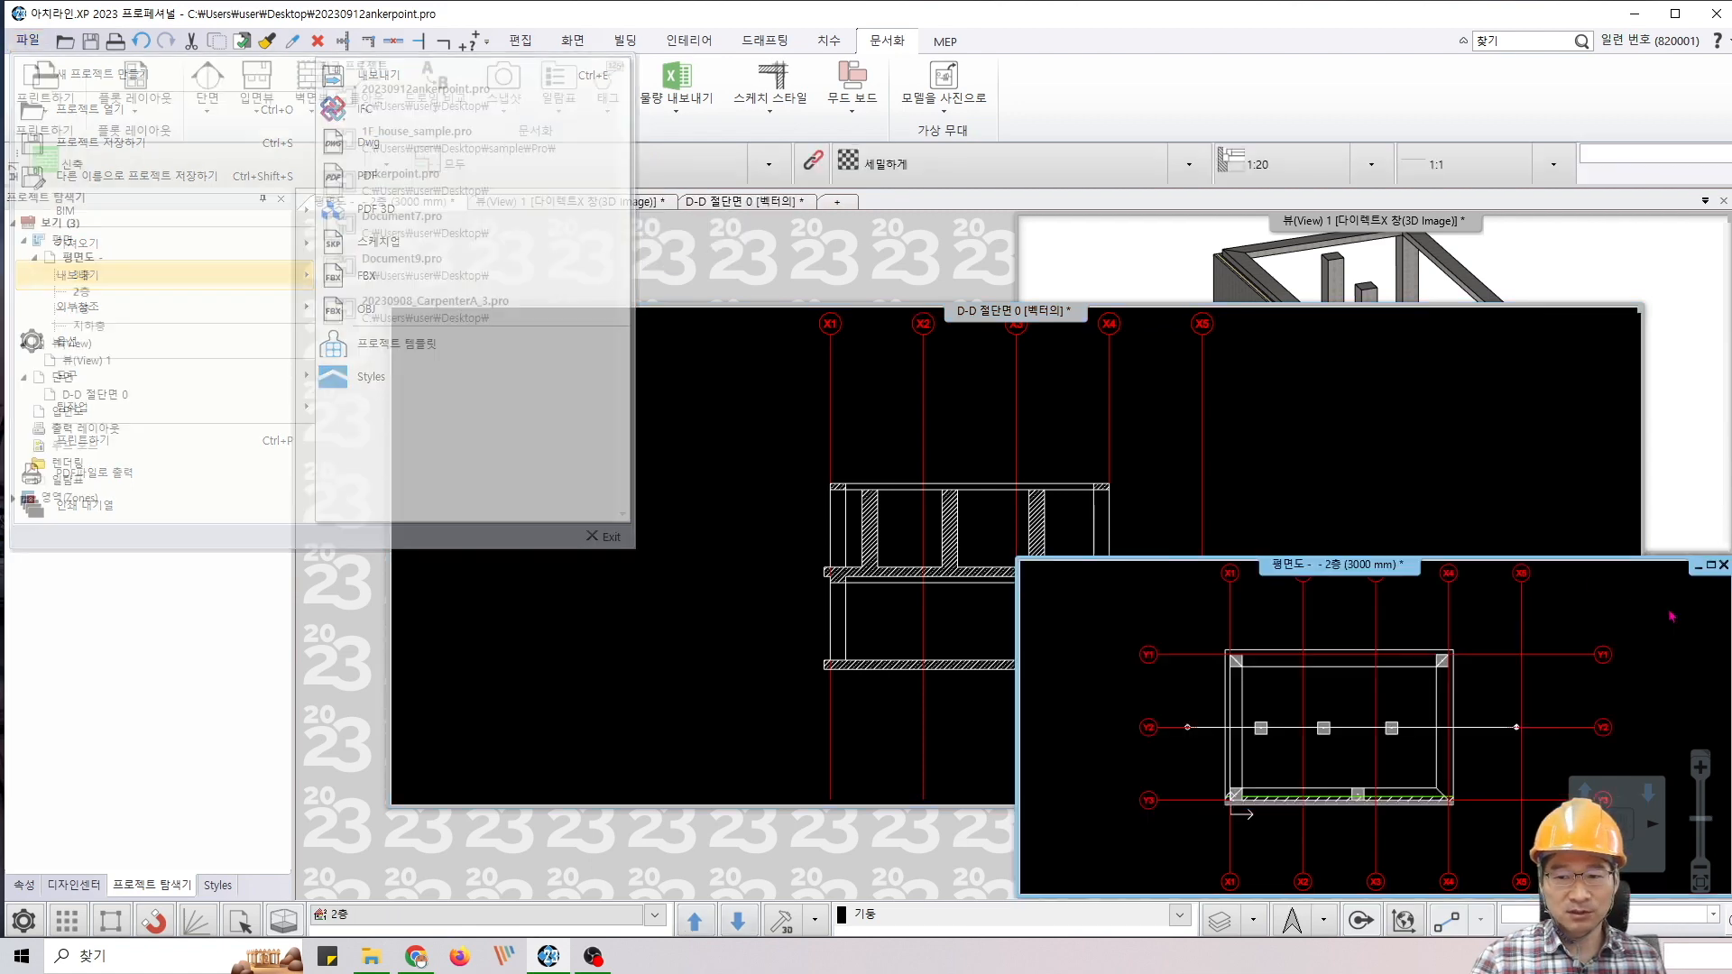
click(28, 40)
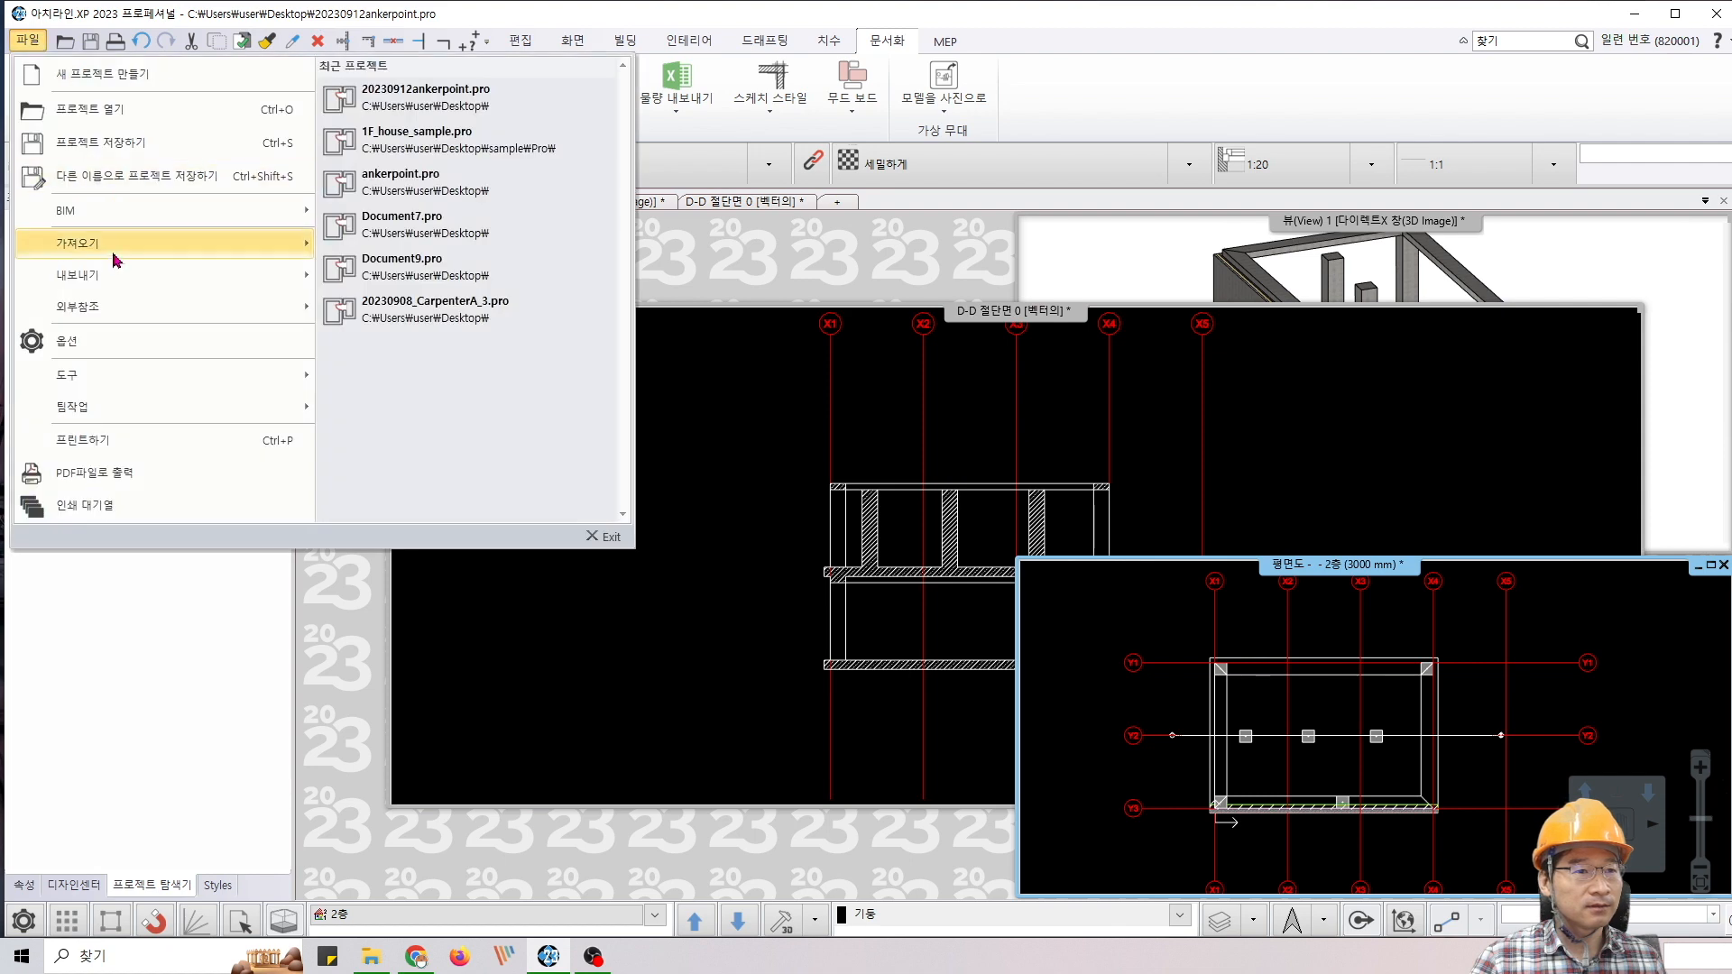
mouse_move(116, 261)
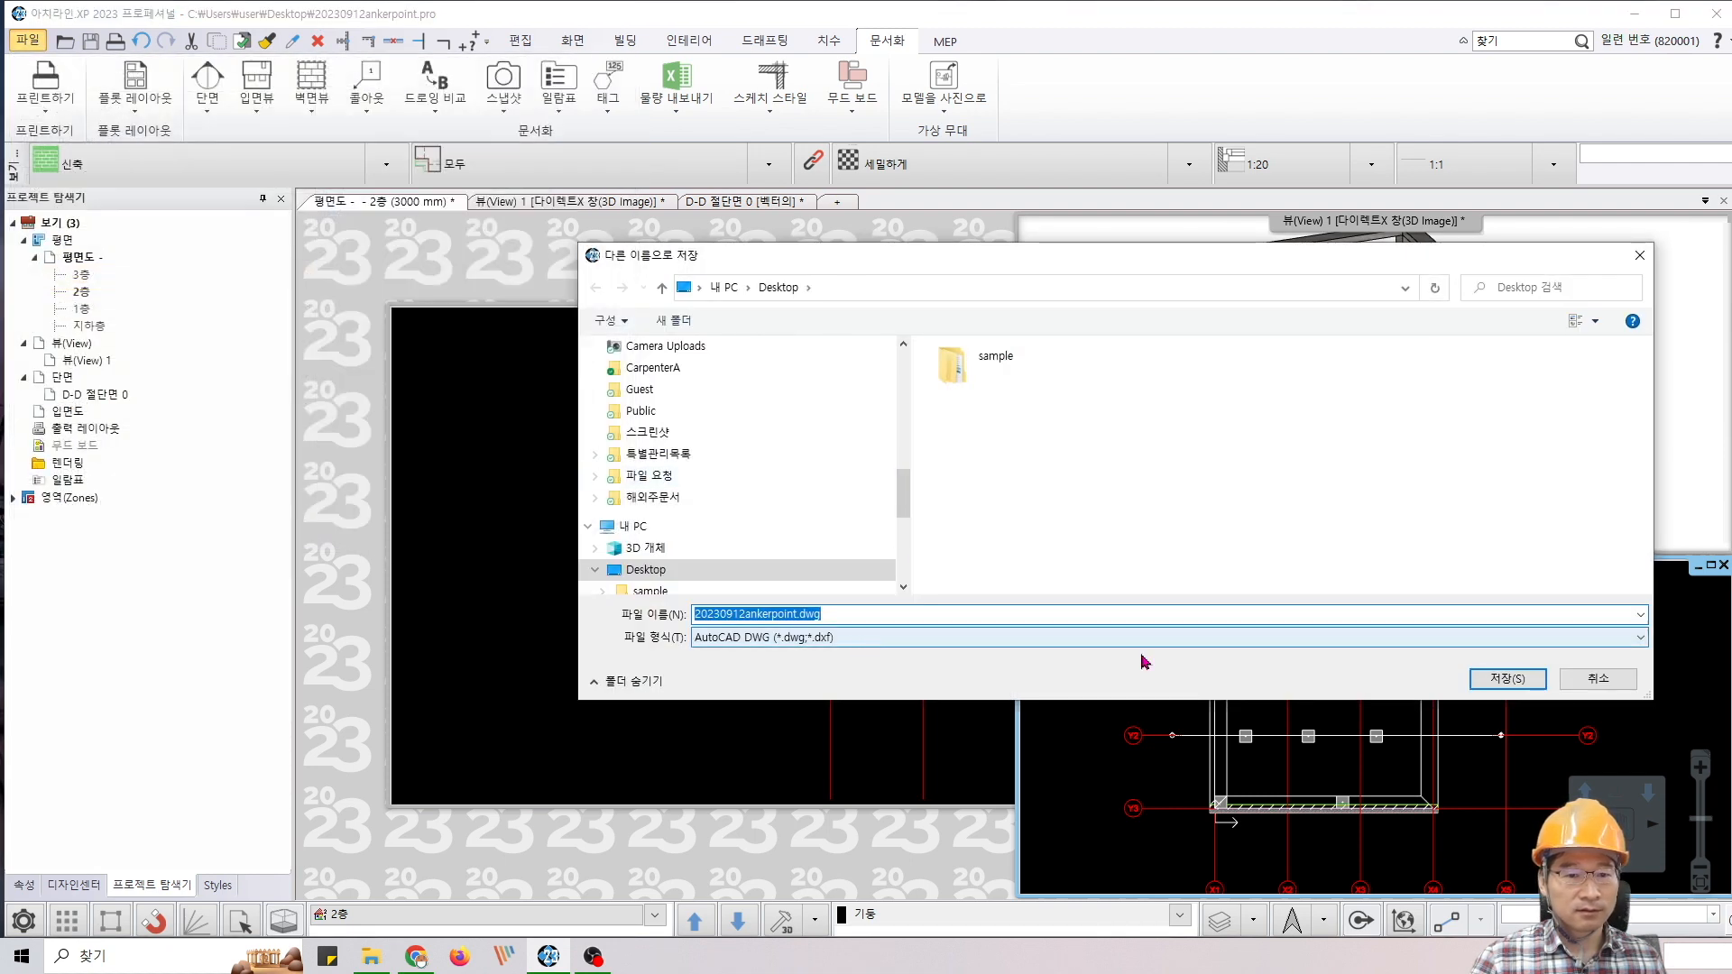
click(1508, 678)
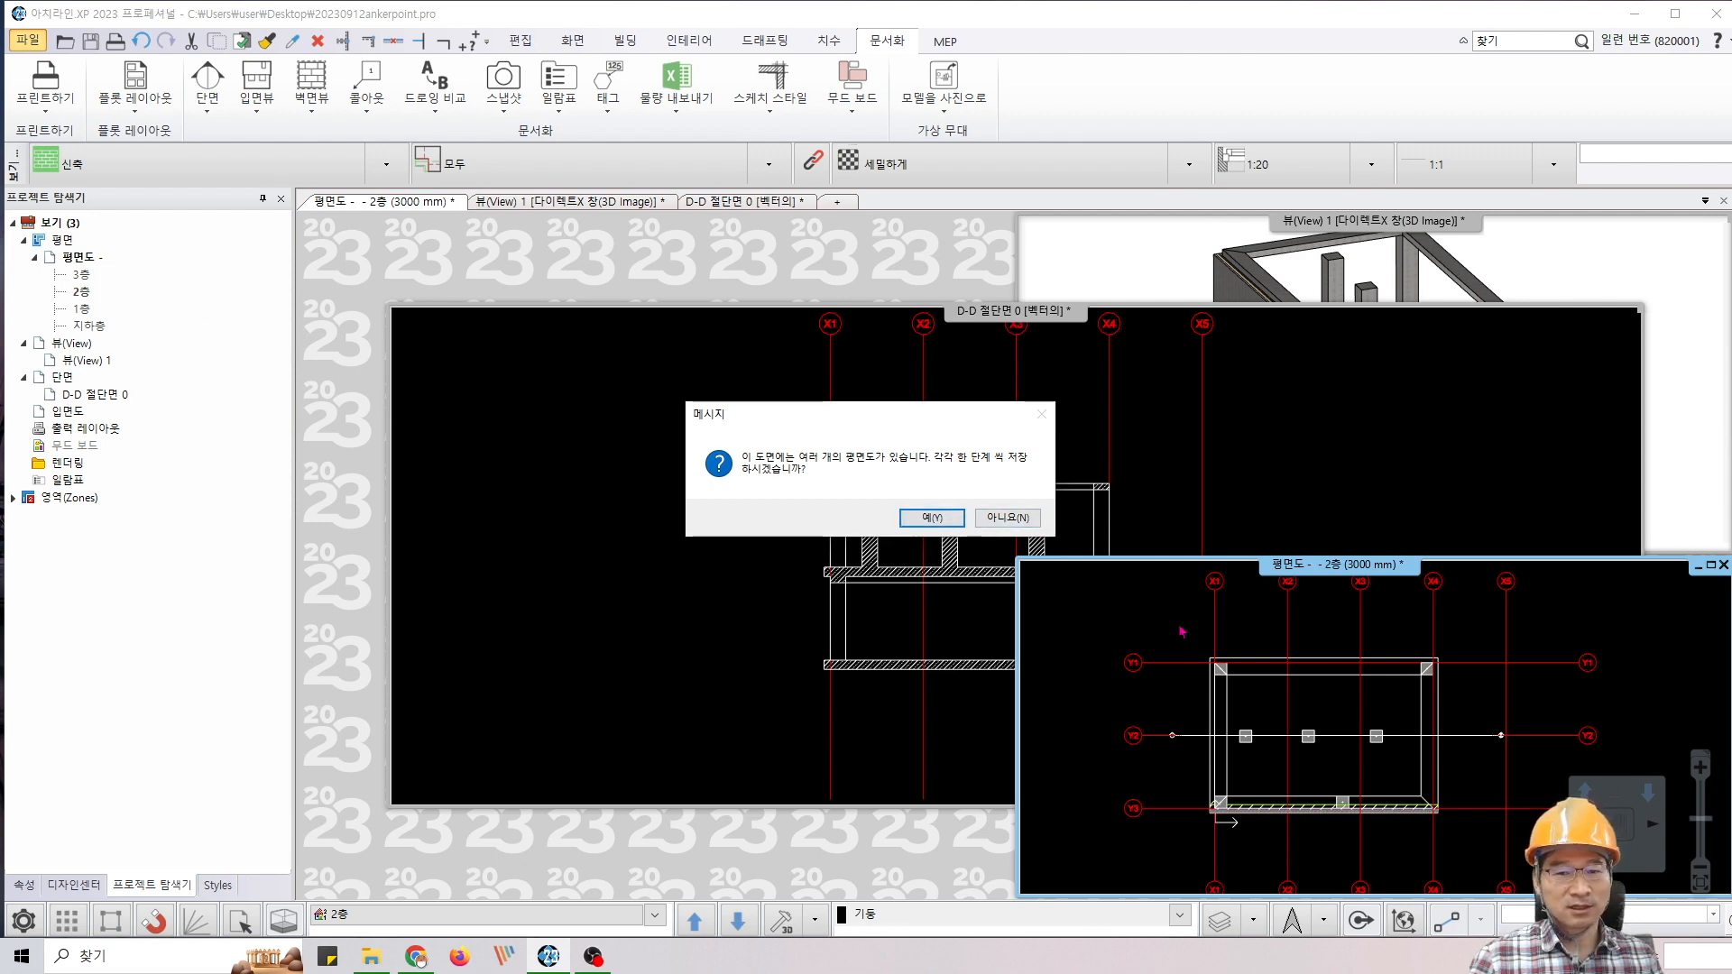
click(1011, 536)
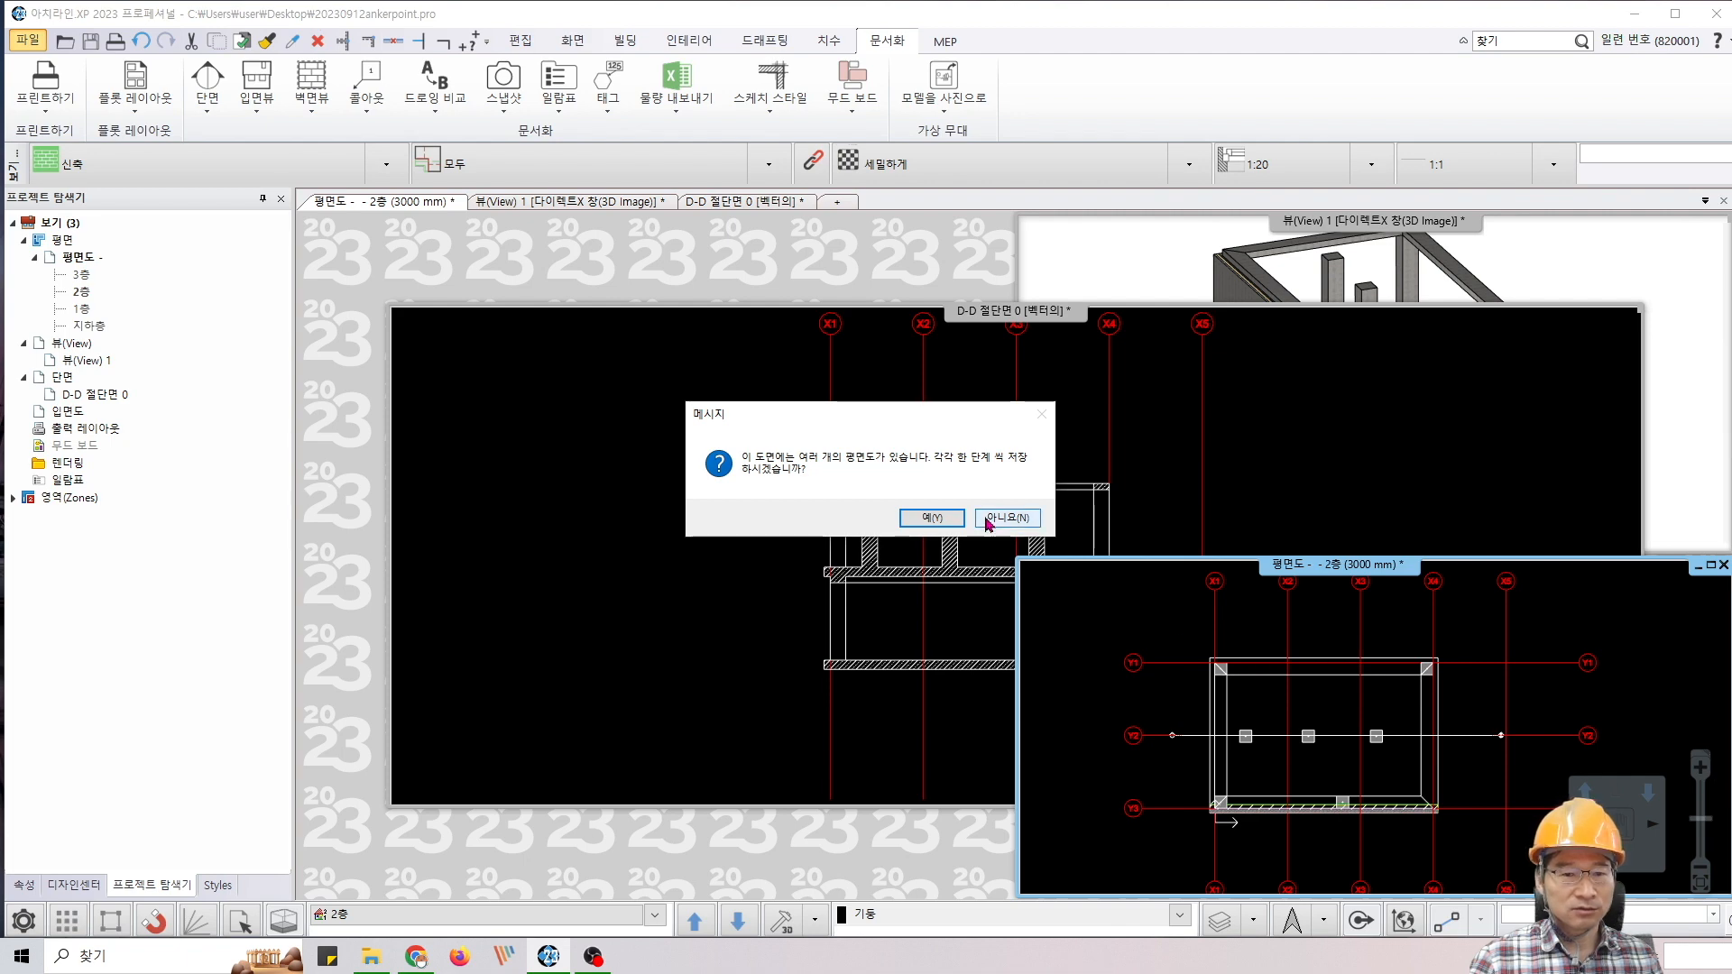
click(989, 520)
click(1049, 616)
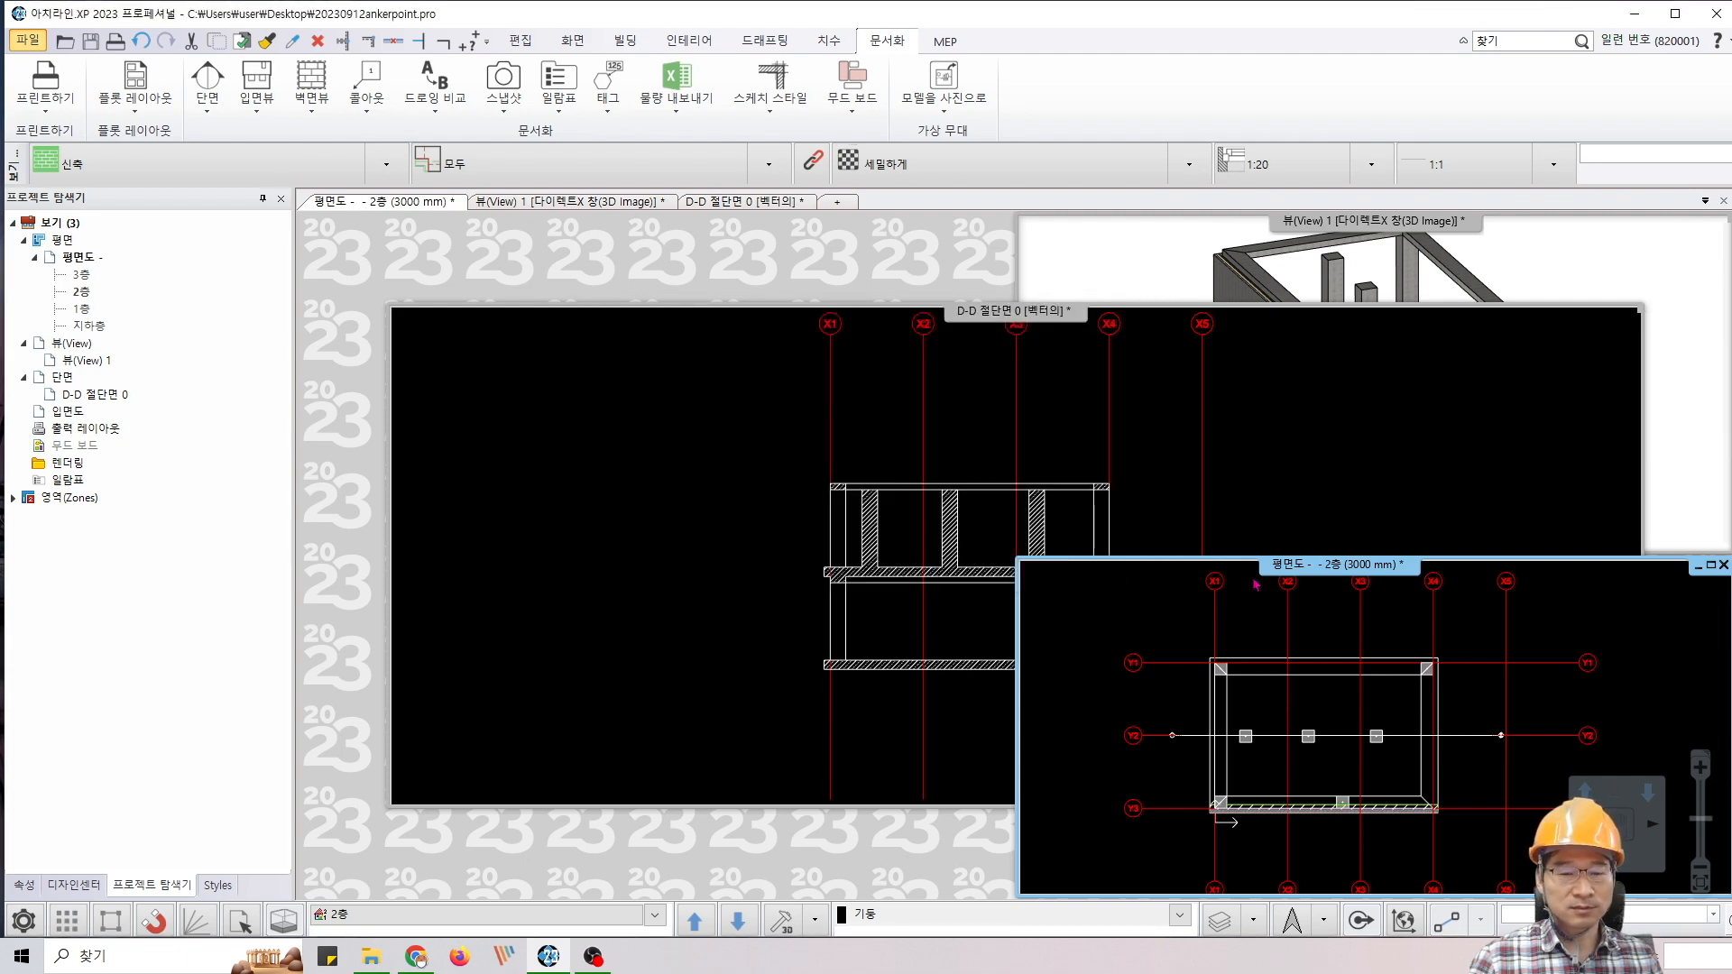
Review the floor levels in the level editor (레벨 편집) from the 2층 floor plan without changing them
click(482, 422)
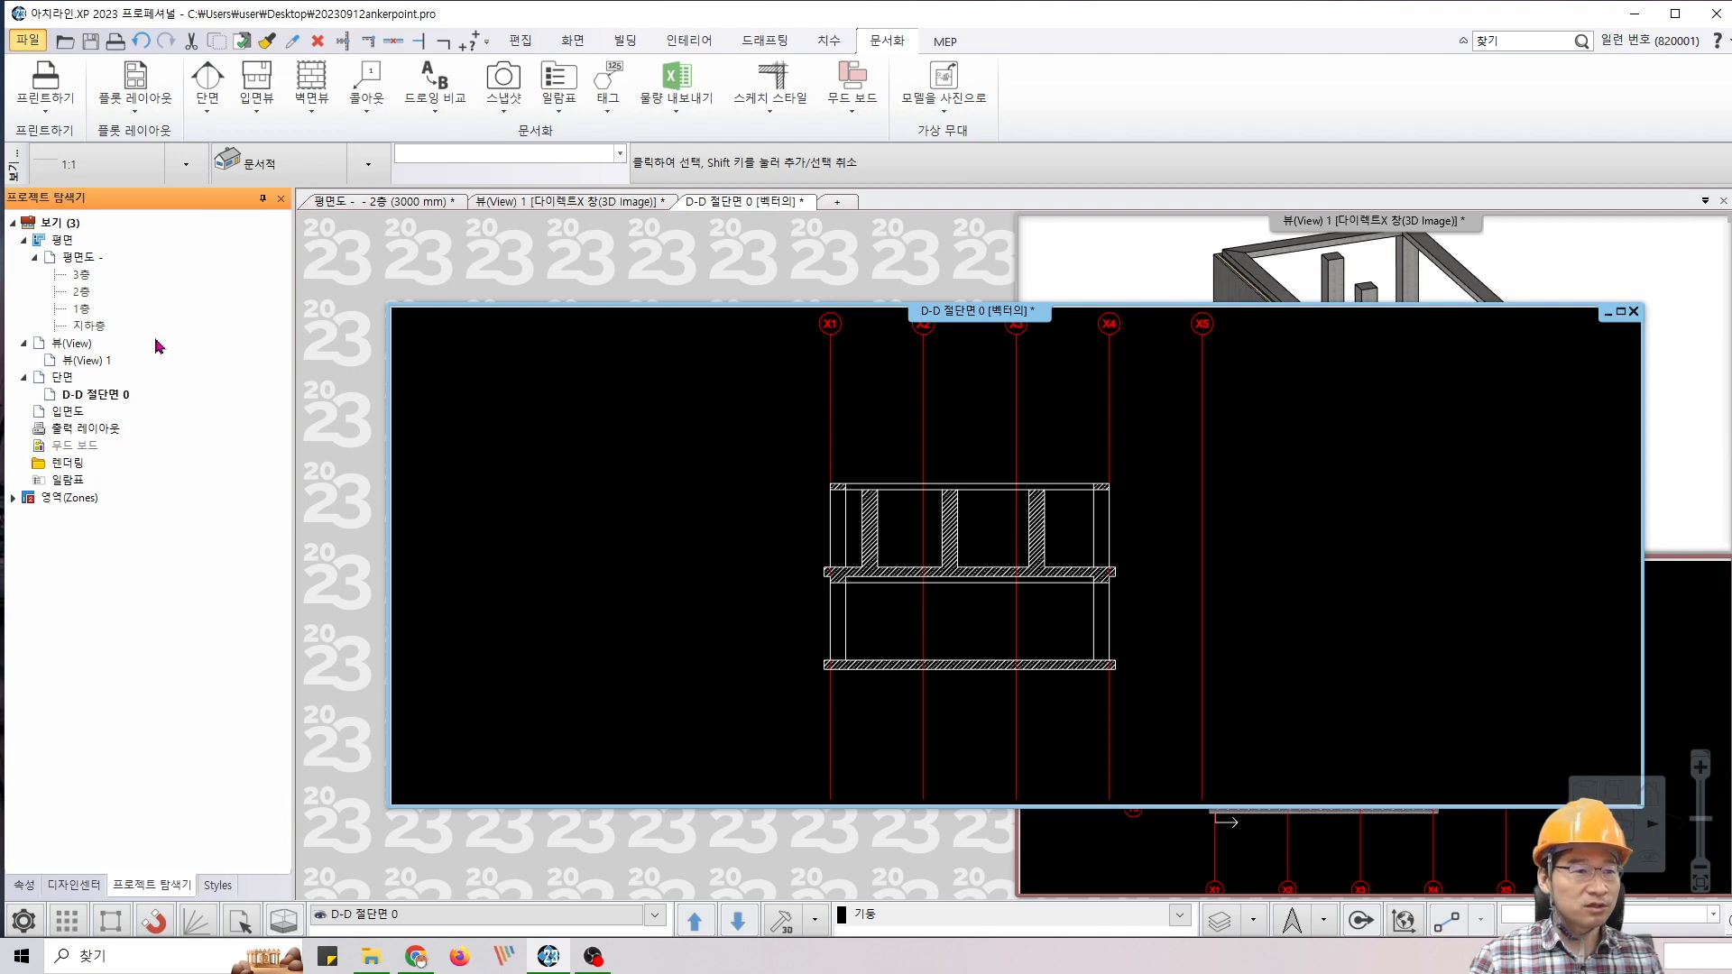
click(1383, 870)
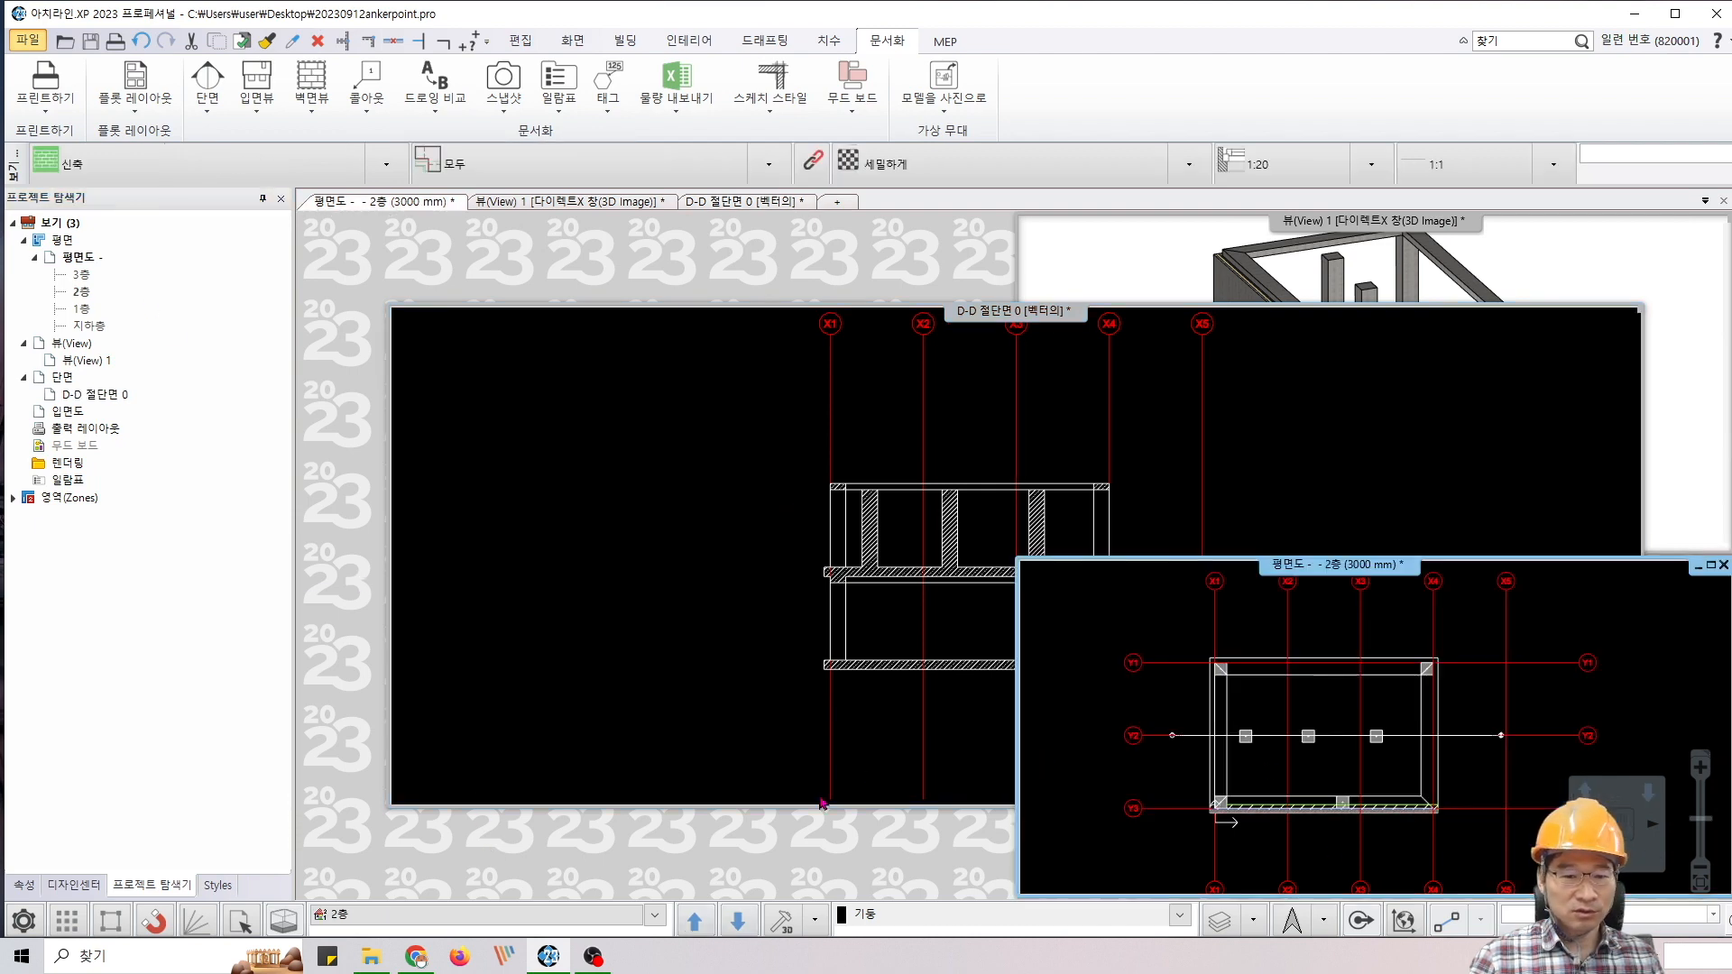
click(445, 917)
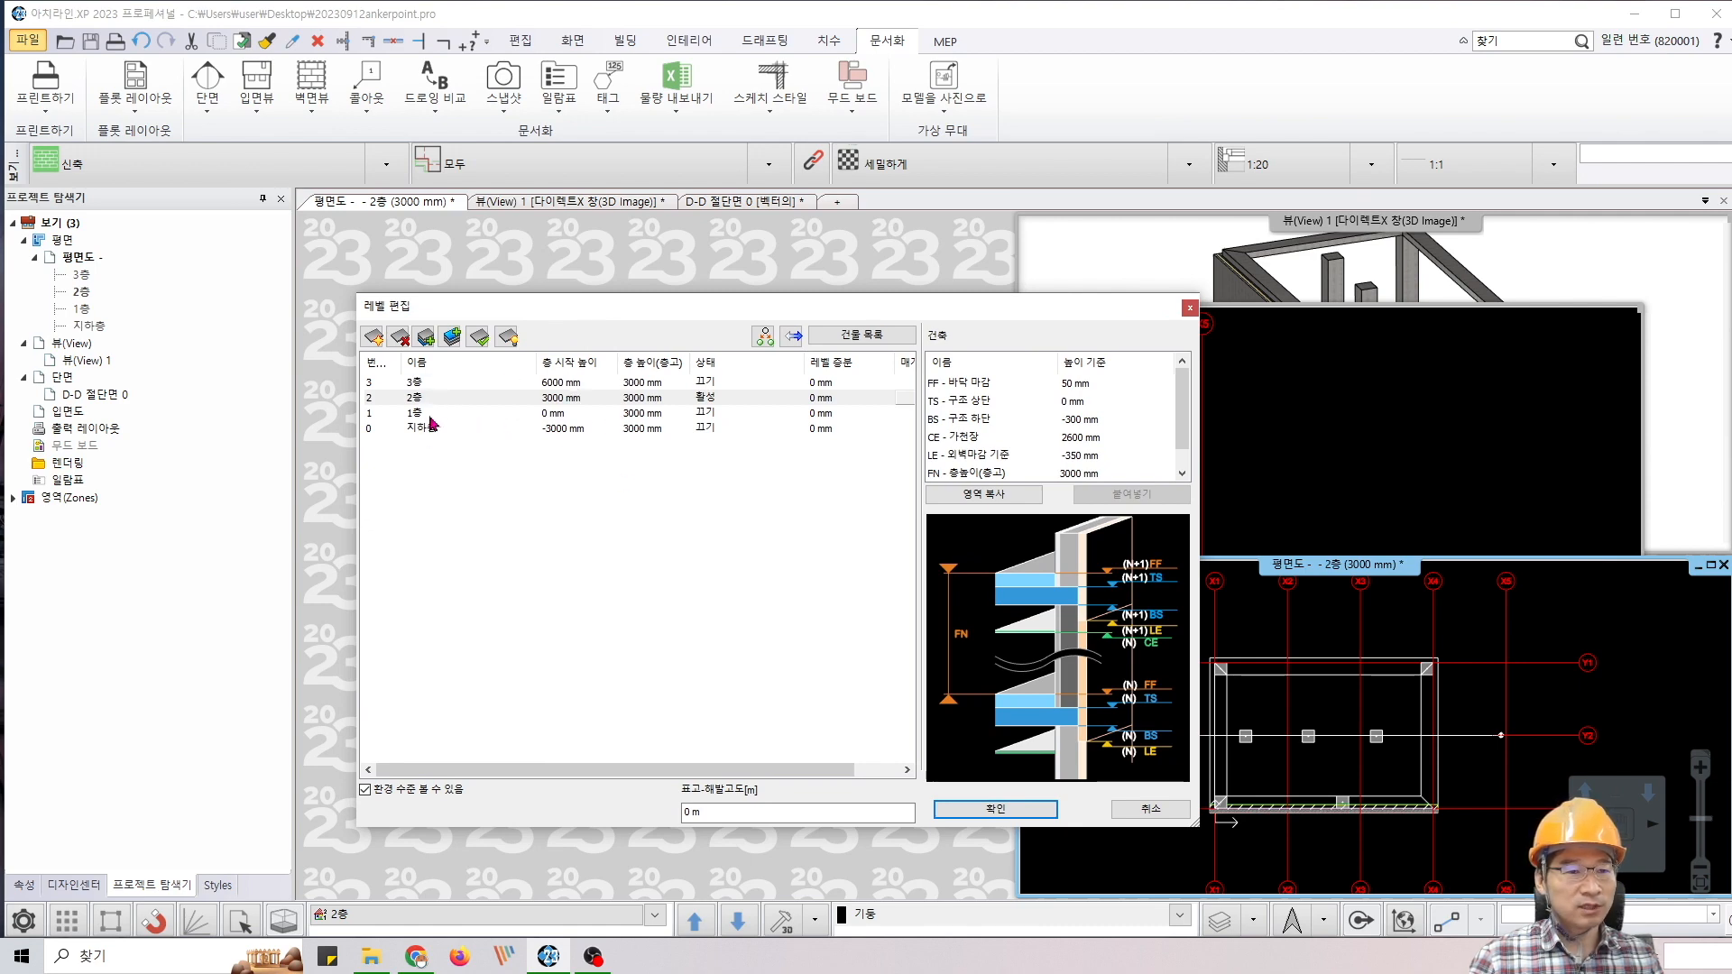
click(1190, 307)
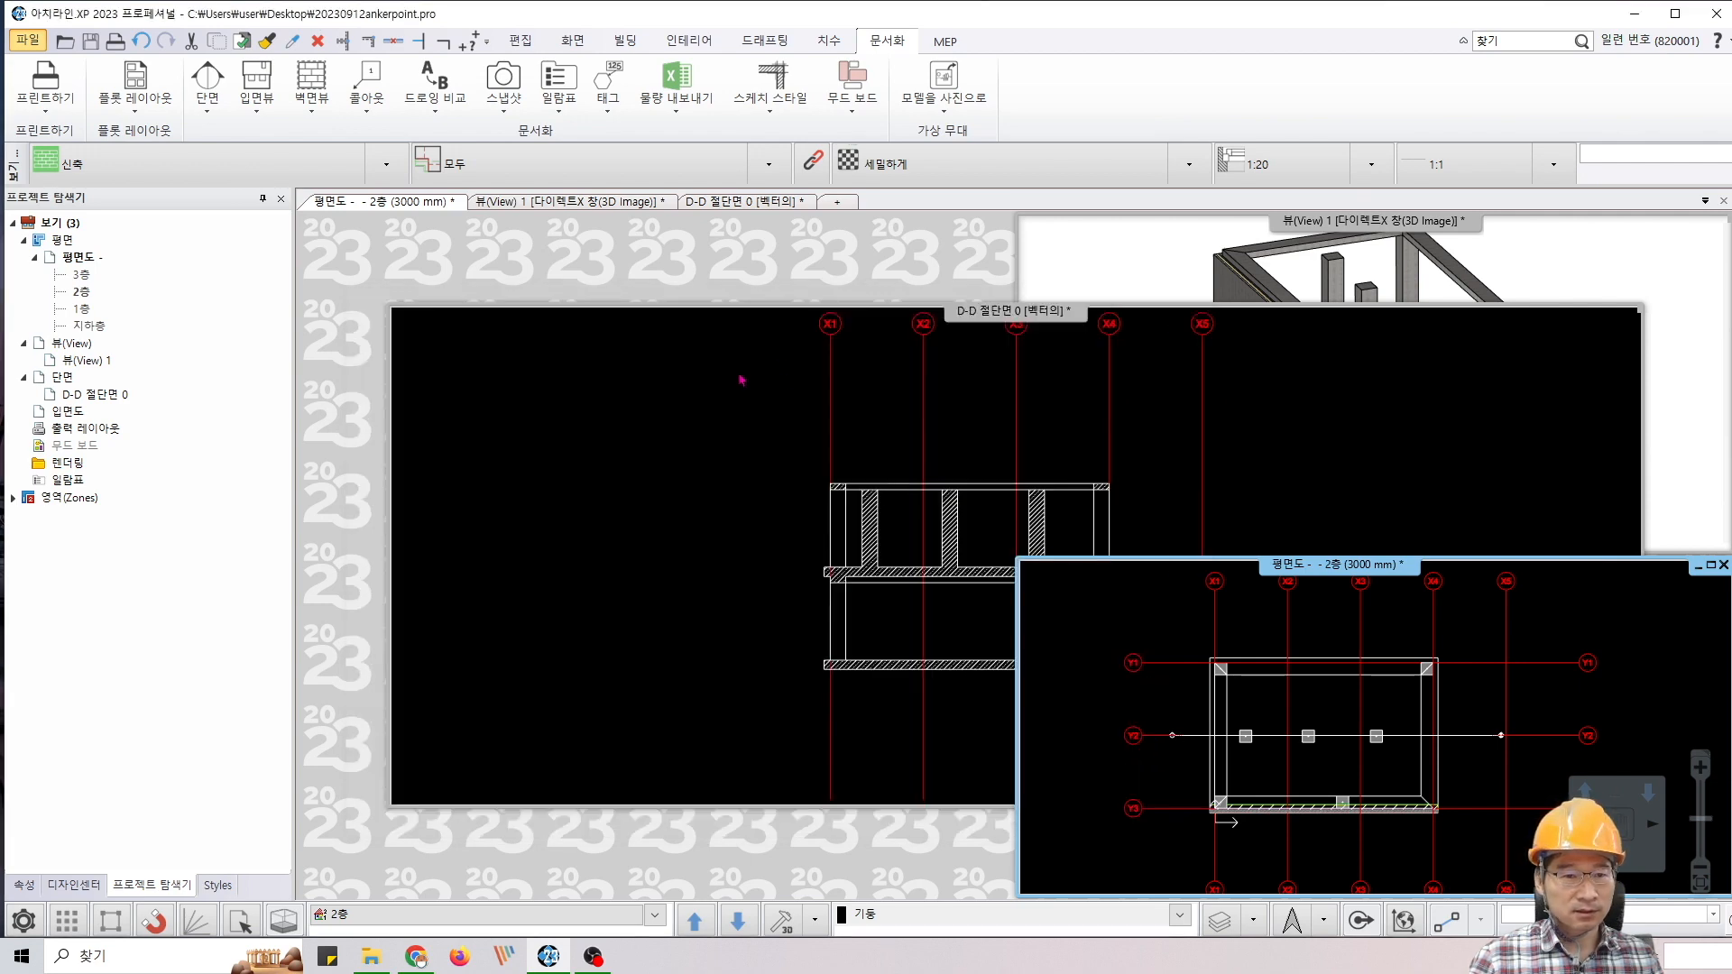
Step through the 1층, 지하층 and 3층 floor plans and return to 2층
key(Page_Down)
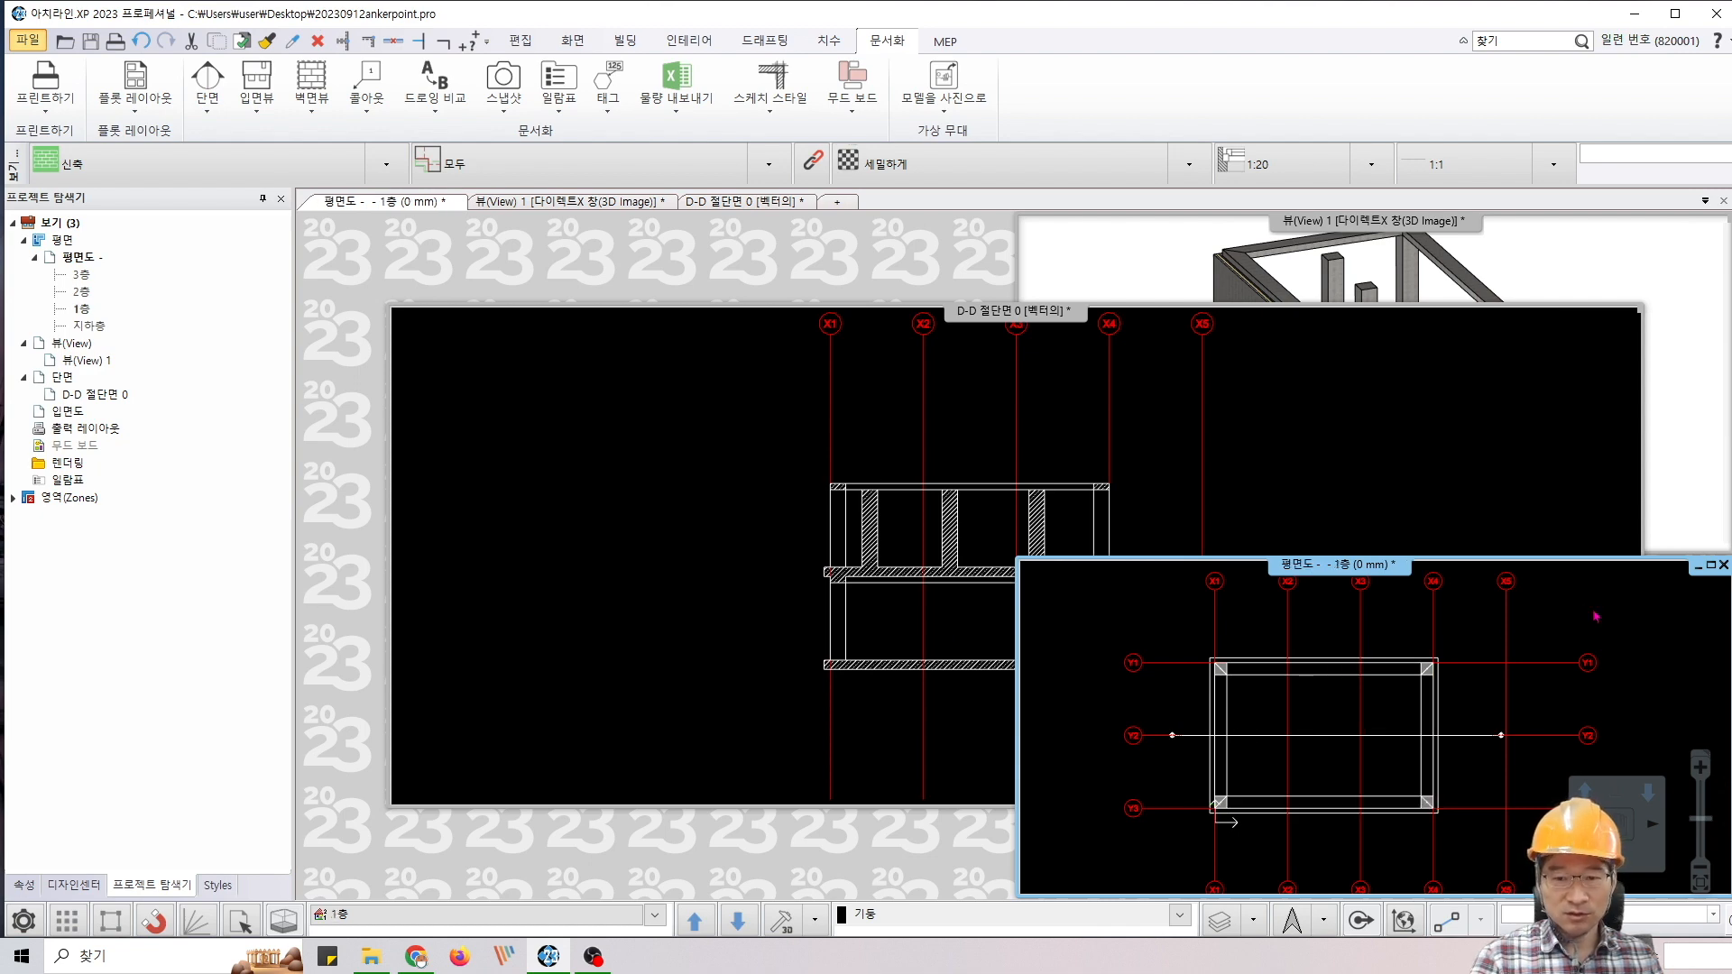
key(Page_Down)
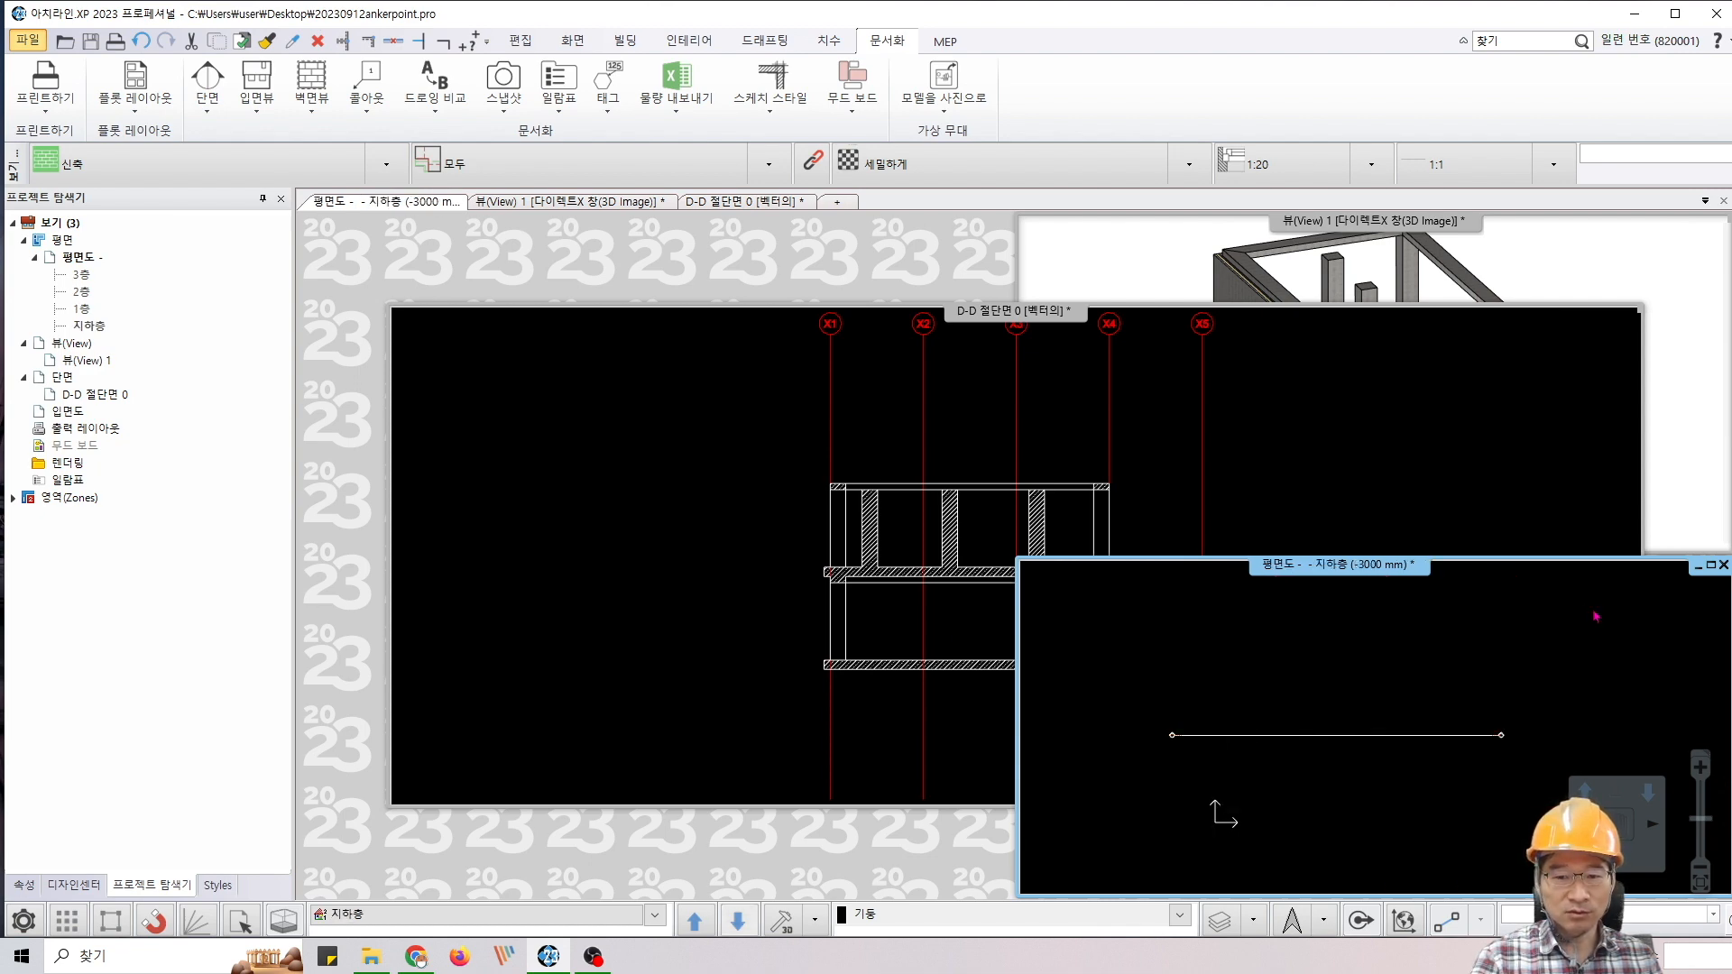
key(Page_Up)
key(Page_Up)
key(Page_Up)
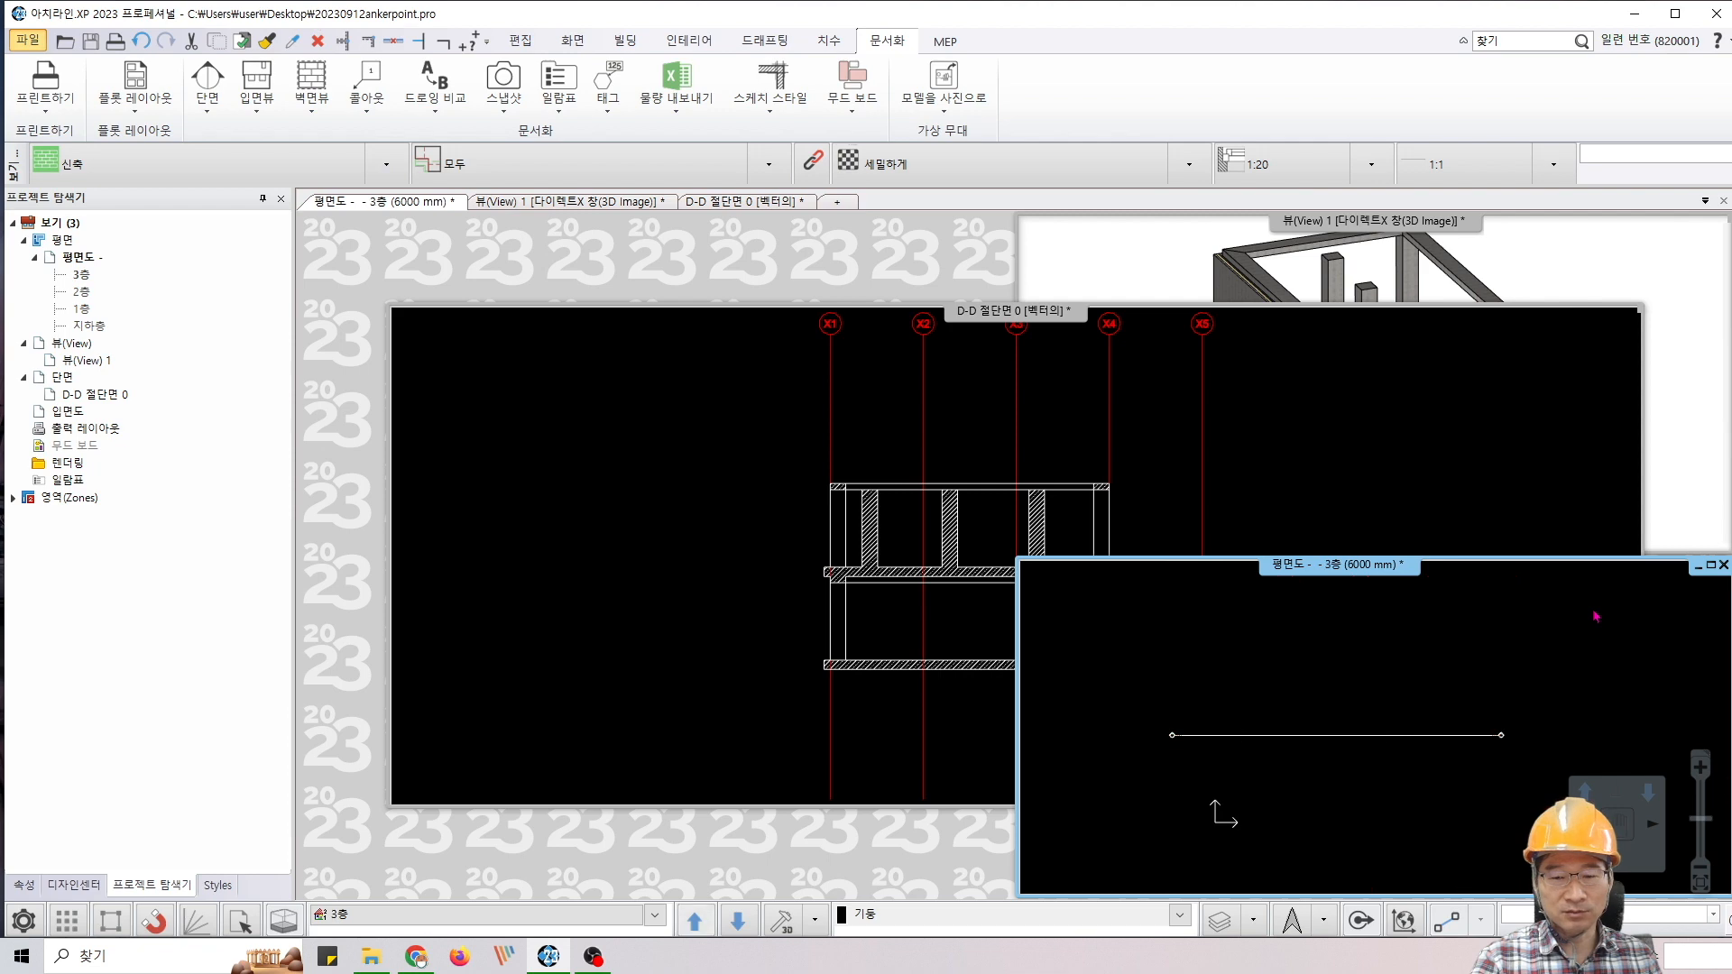
key(Page_Down)
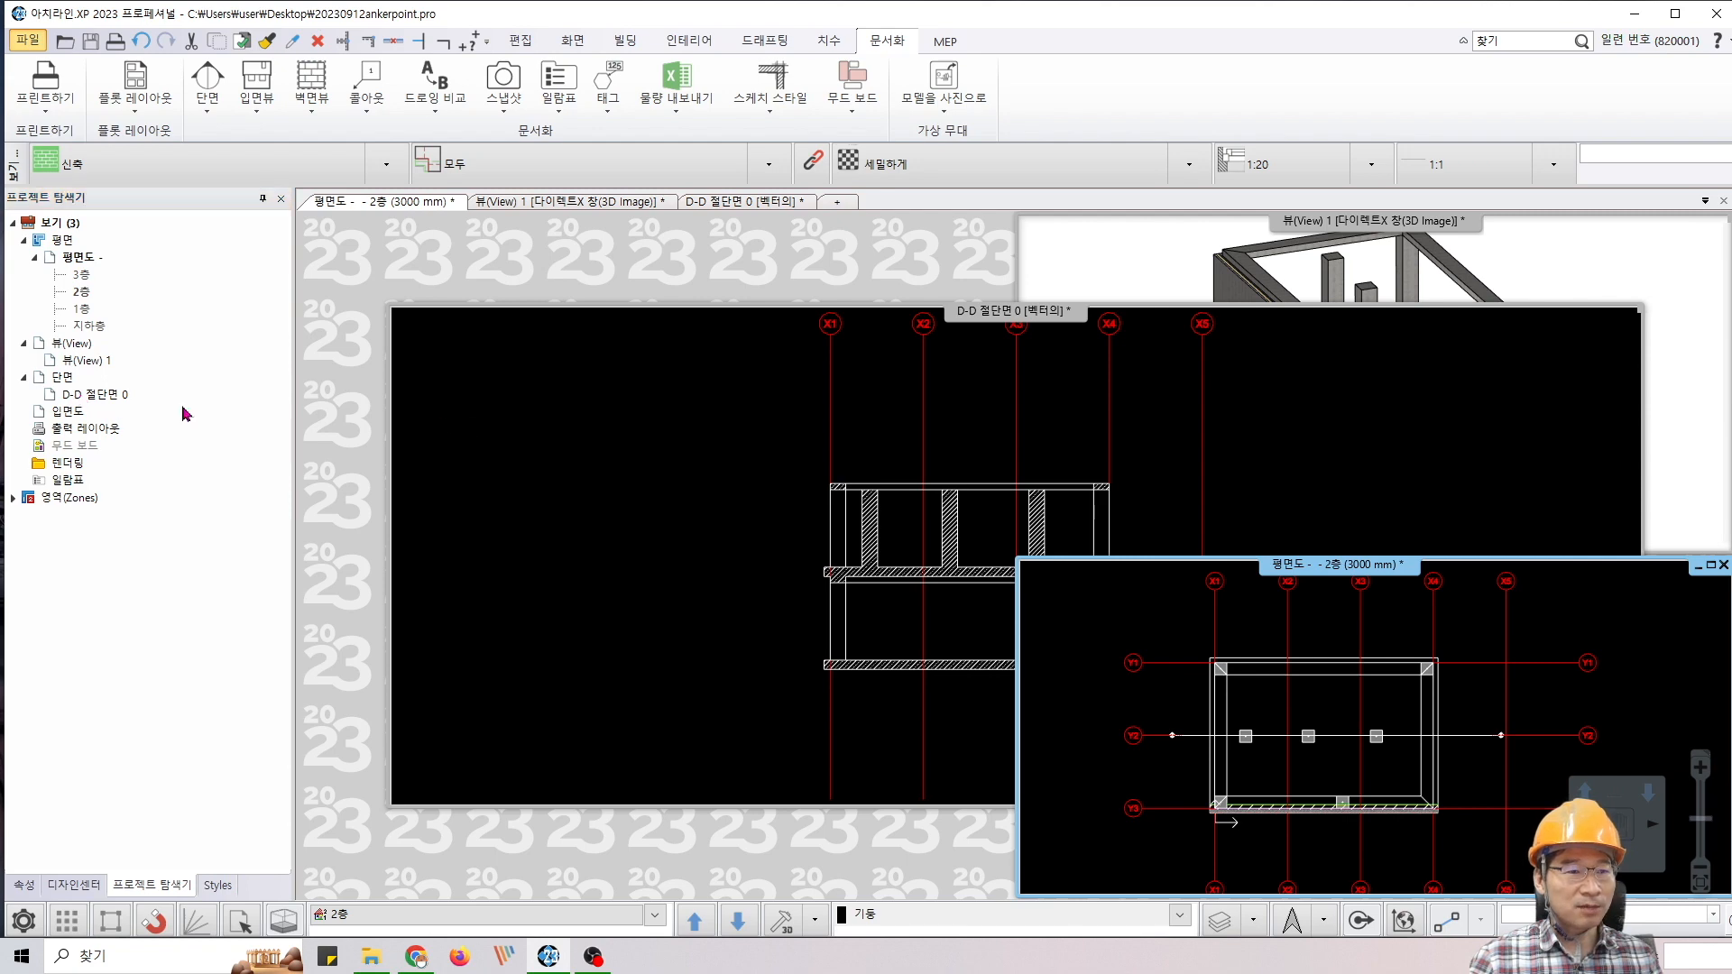
Bring up section D-D, then maximize the 뷰(View) 1 3D image window and zoom in on the building
double_click(99, 395)
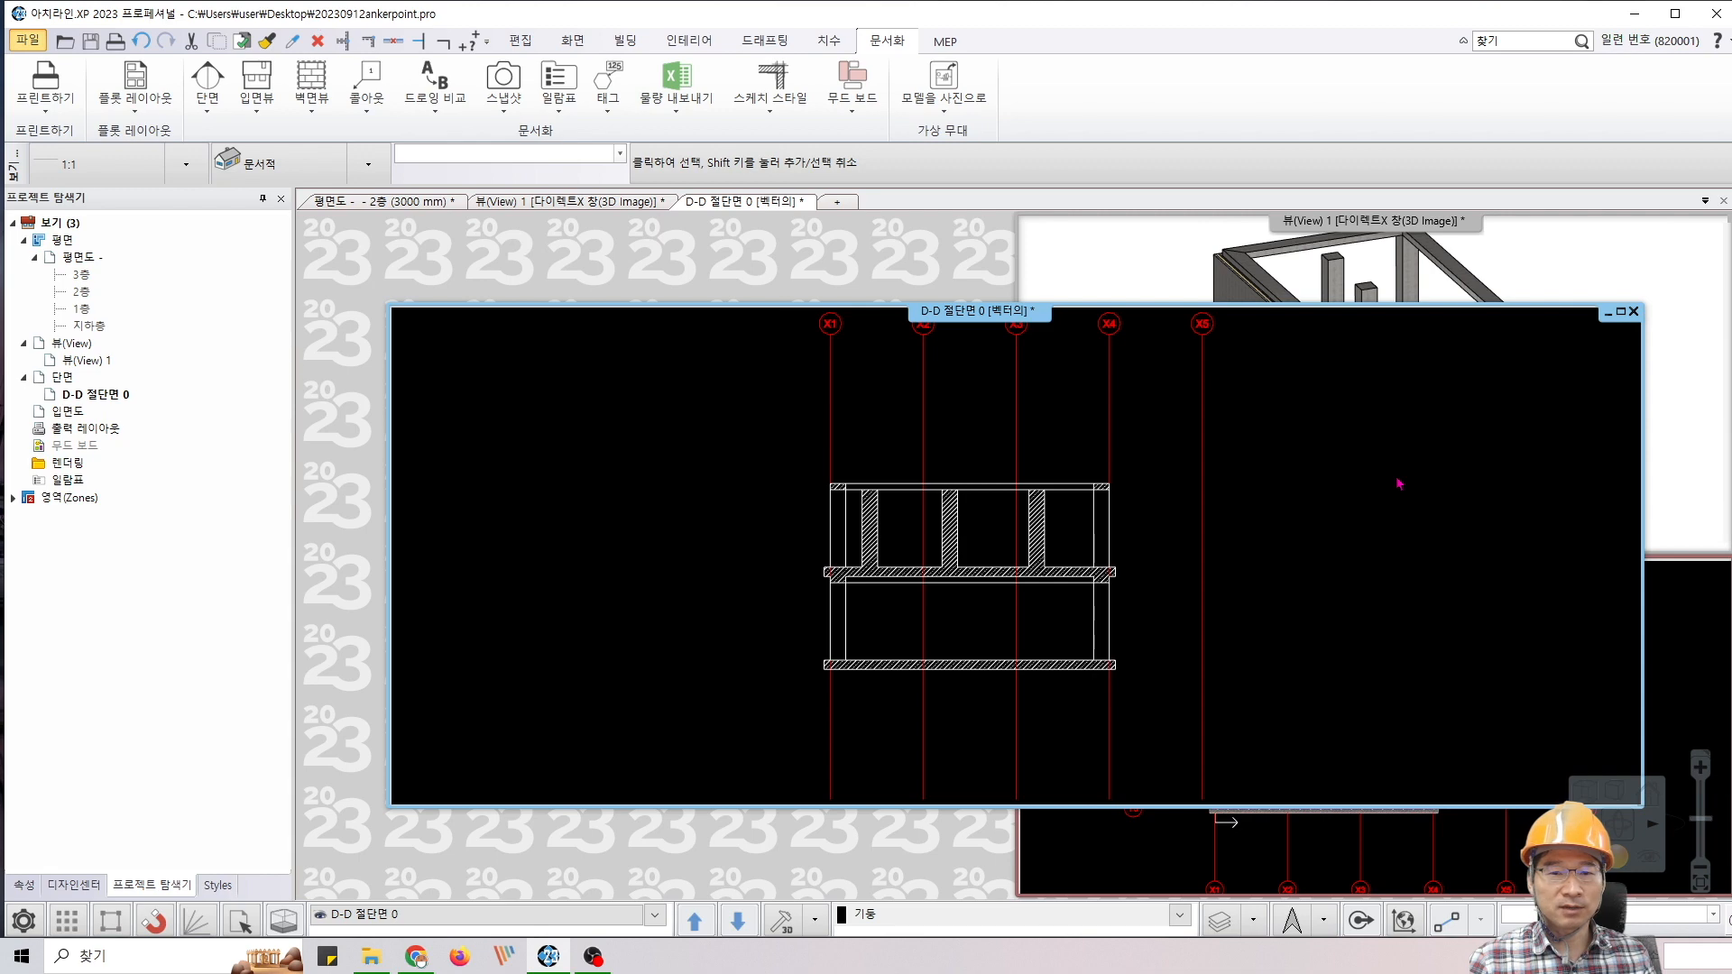
click(1529, 258)
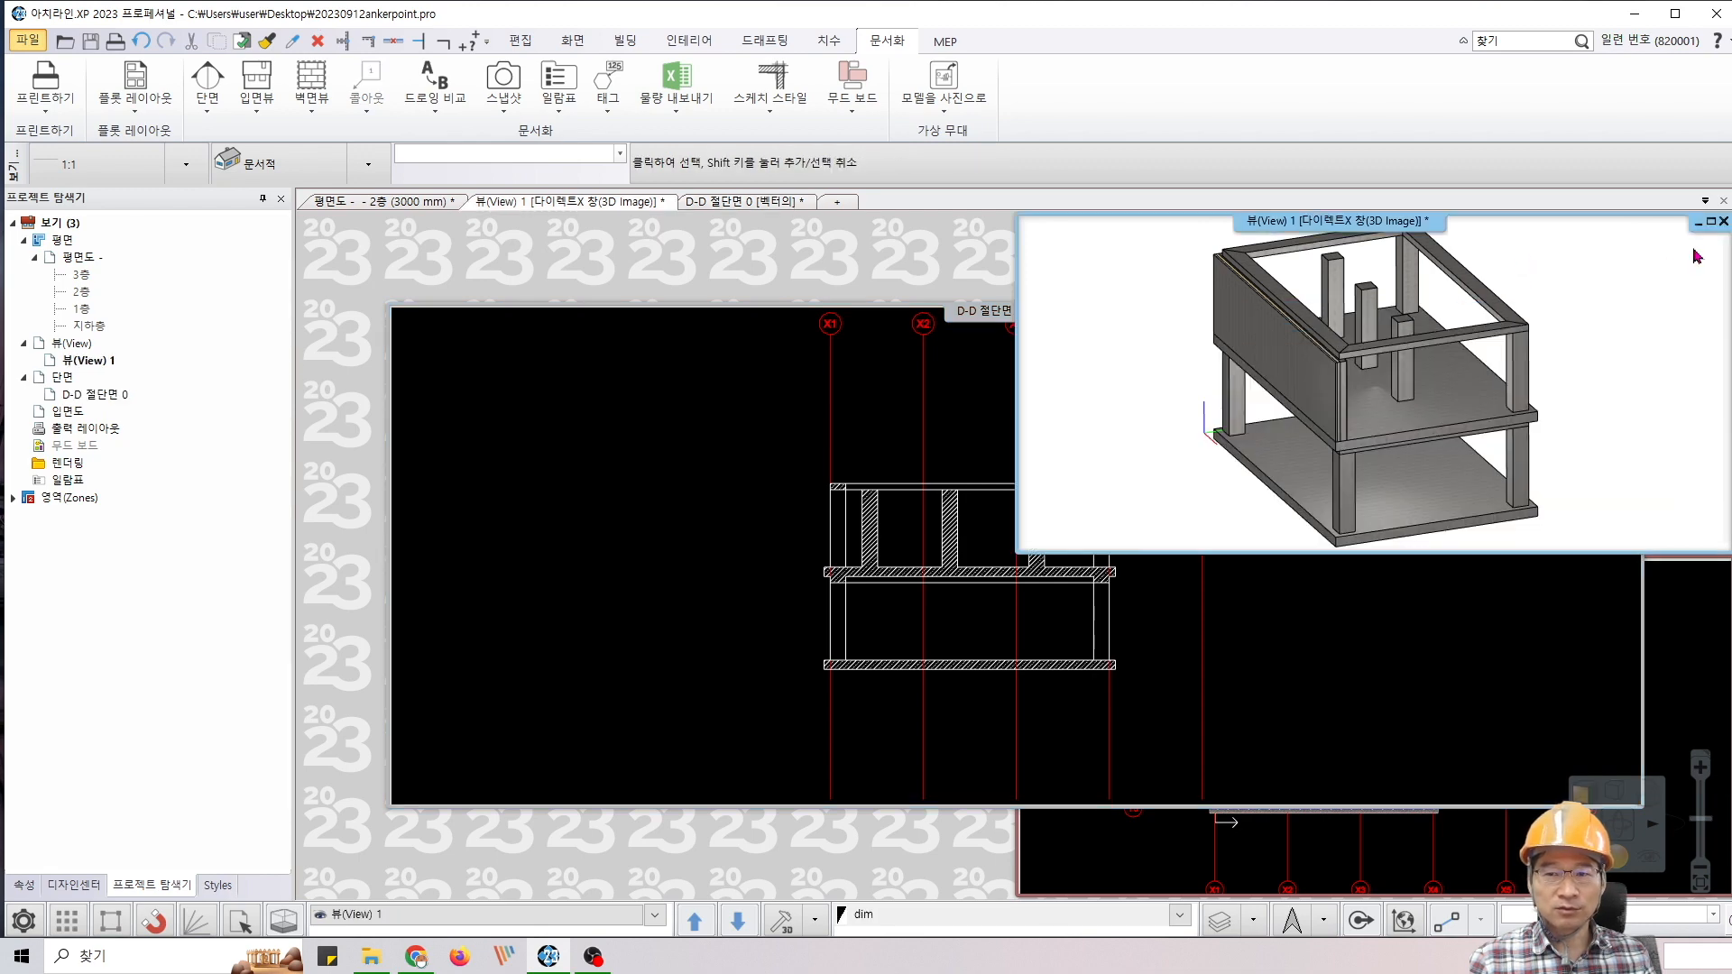
click(1711, 221)
scroll(891, 476, up, 3)
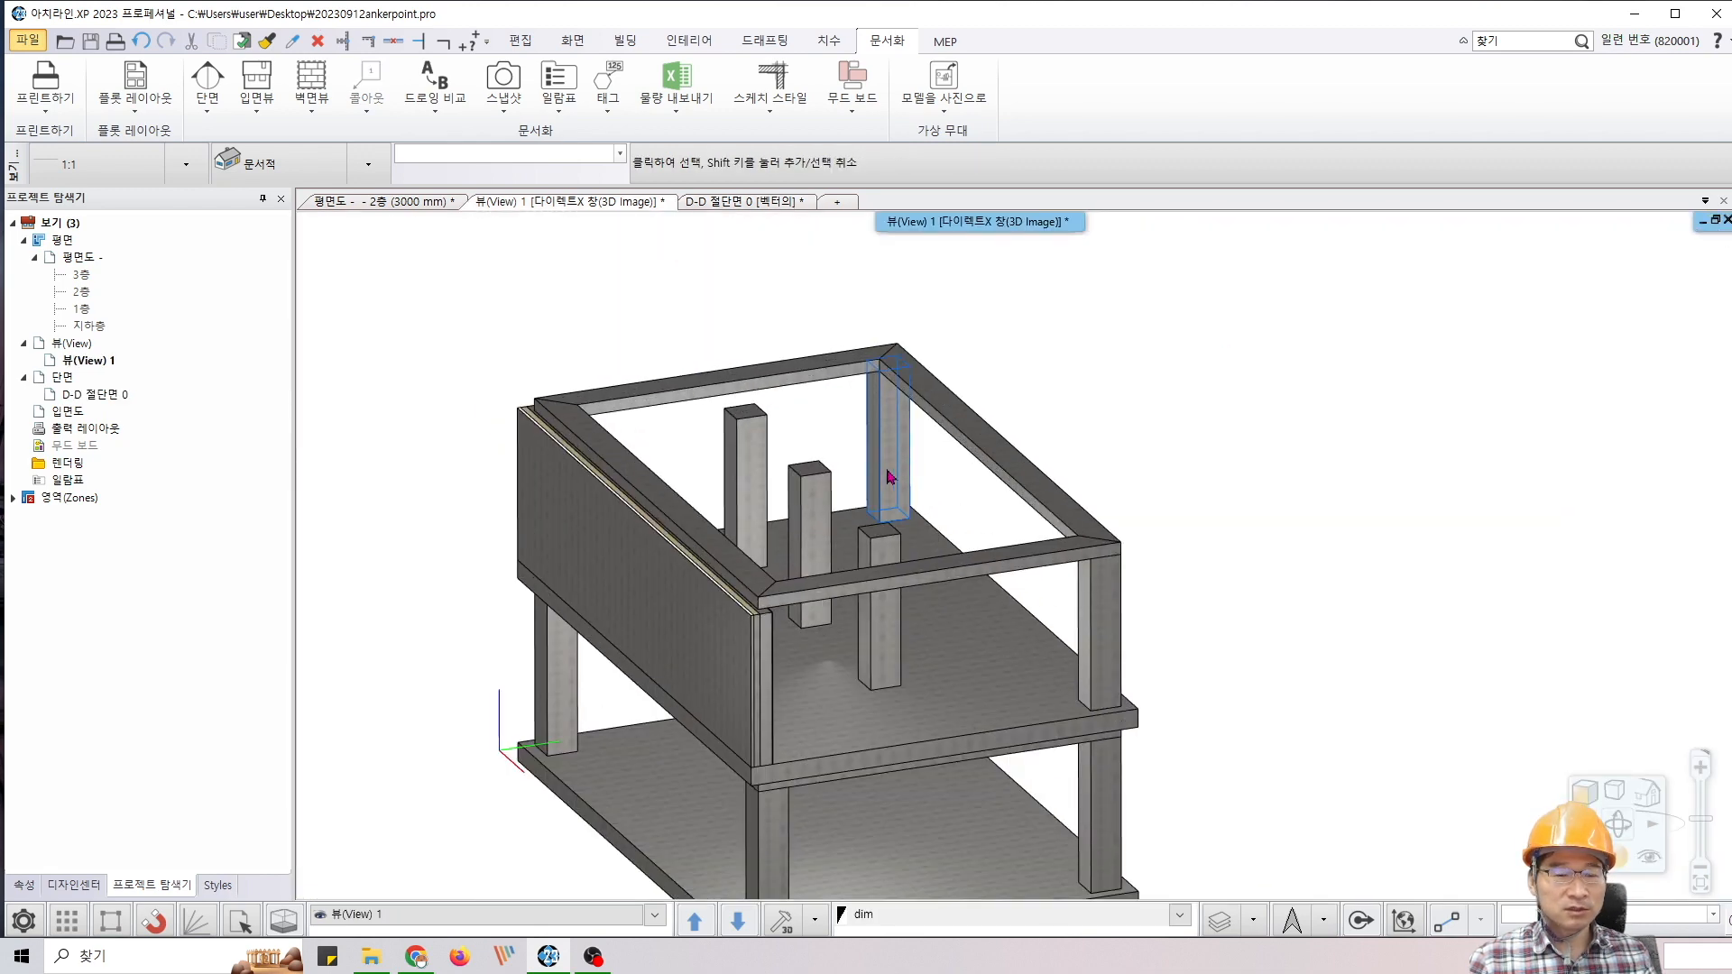
Show the building in perspective from another side in the 3D Image view
middle_drag(891, 477, 951, 417)
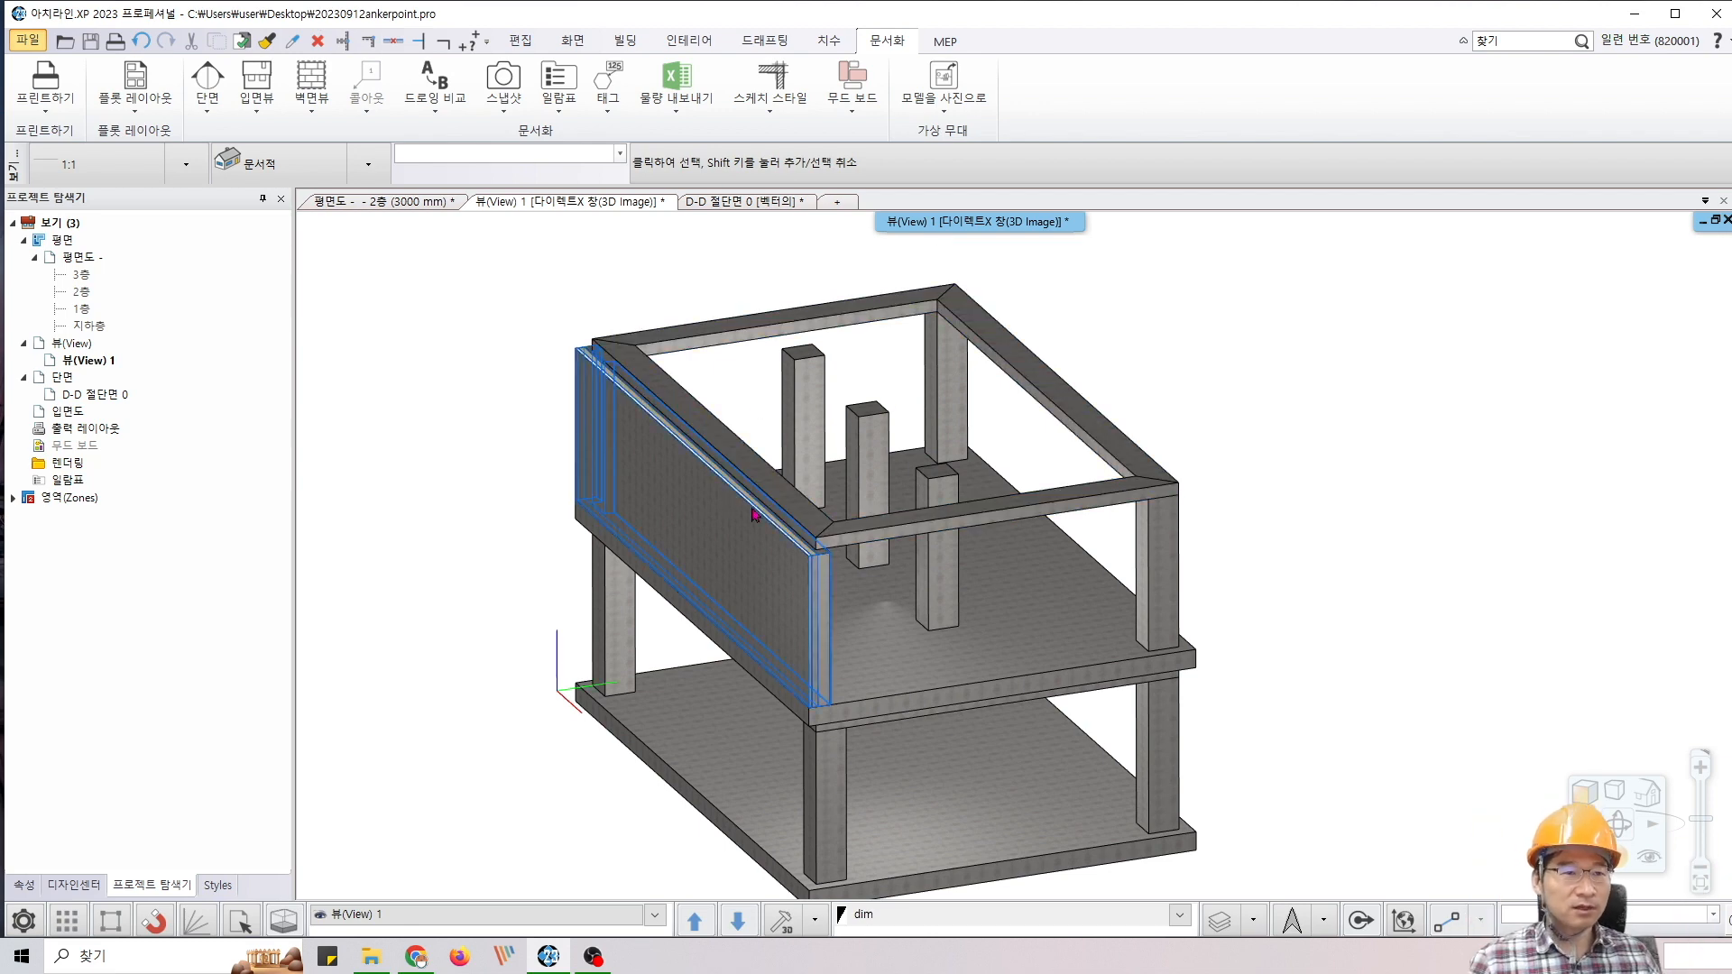
click(1658, 862)
click(1056, 636)
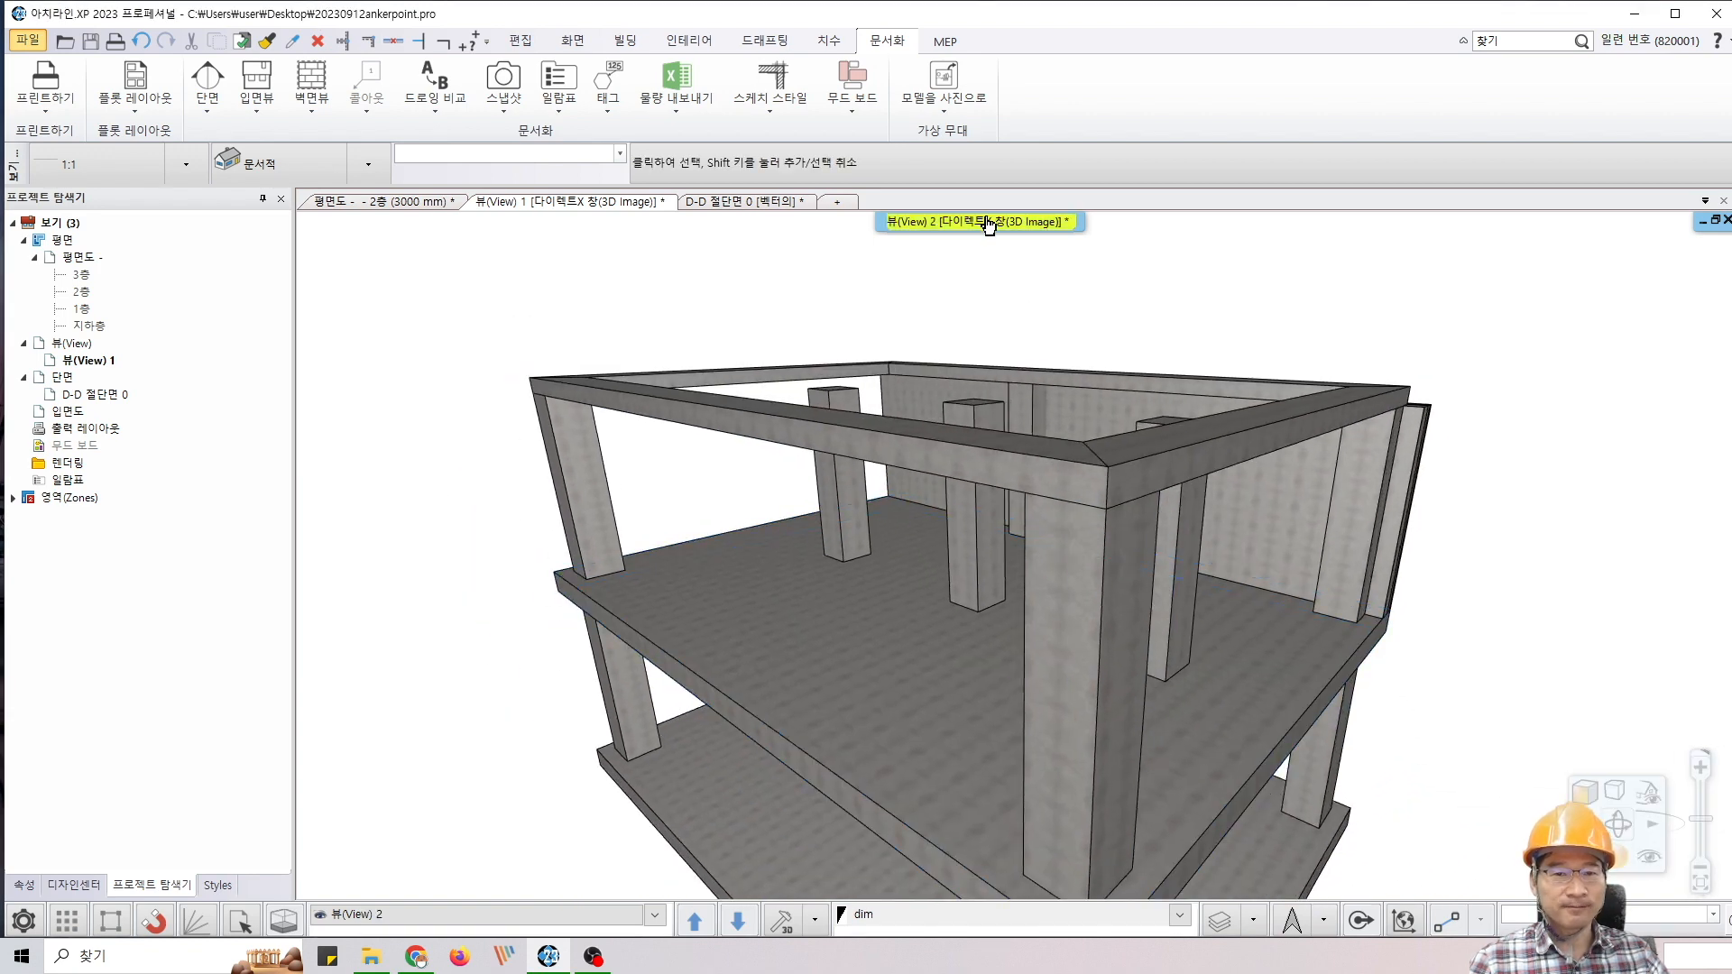
Compare the 2층 floor plan with the D-D section drawing, examining the cut columns and slabs, and return to the 2층 plan
click(363, 206)
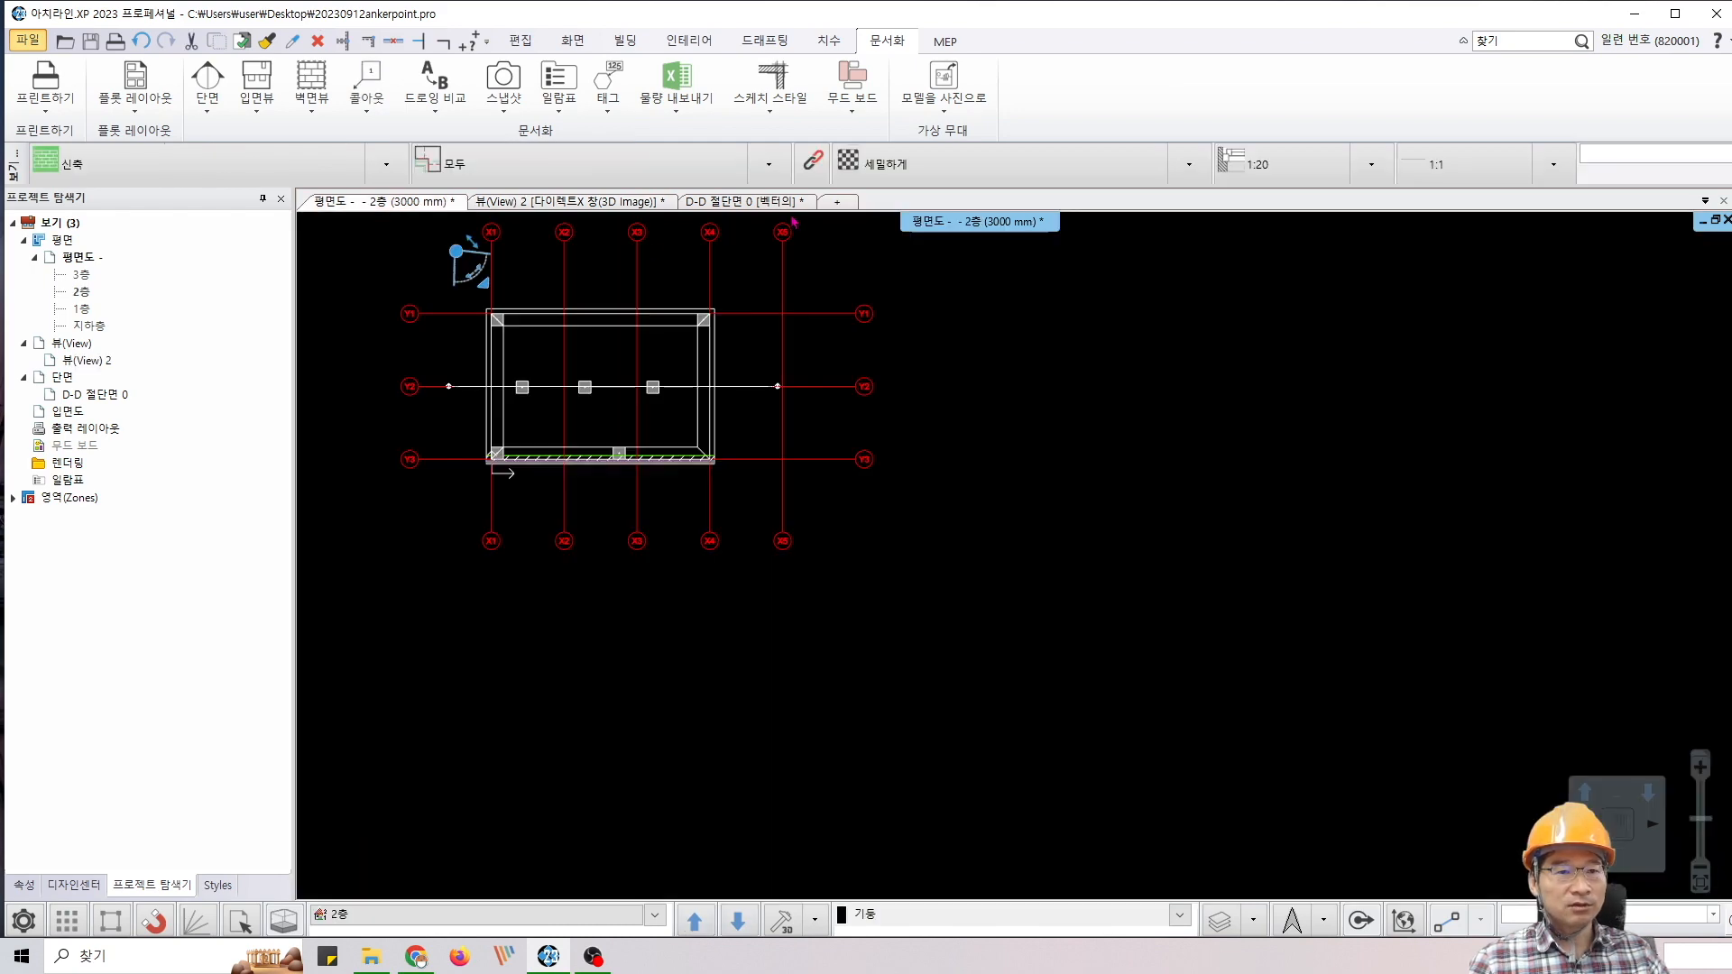
click(767, 201)
scroll(1170, 511, up, 4)
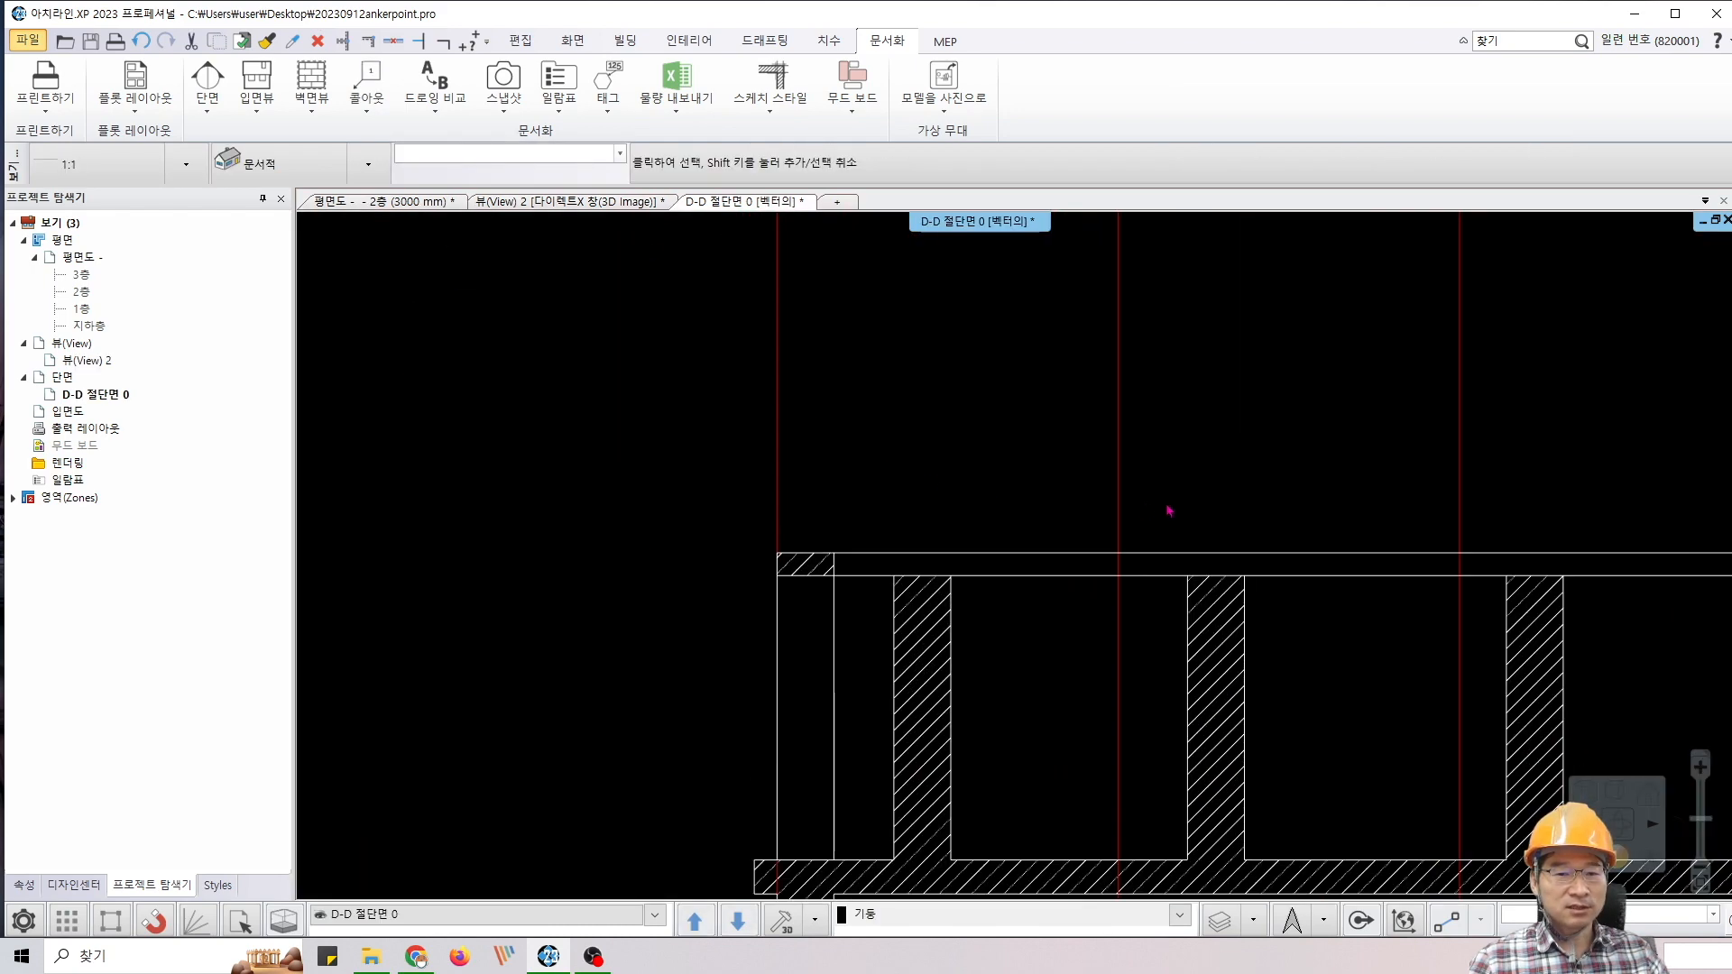
scroll(1169, 511, down, 3)
middle_drag(1175, 506, 878, 475)
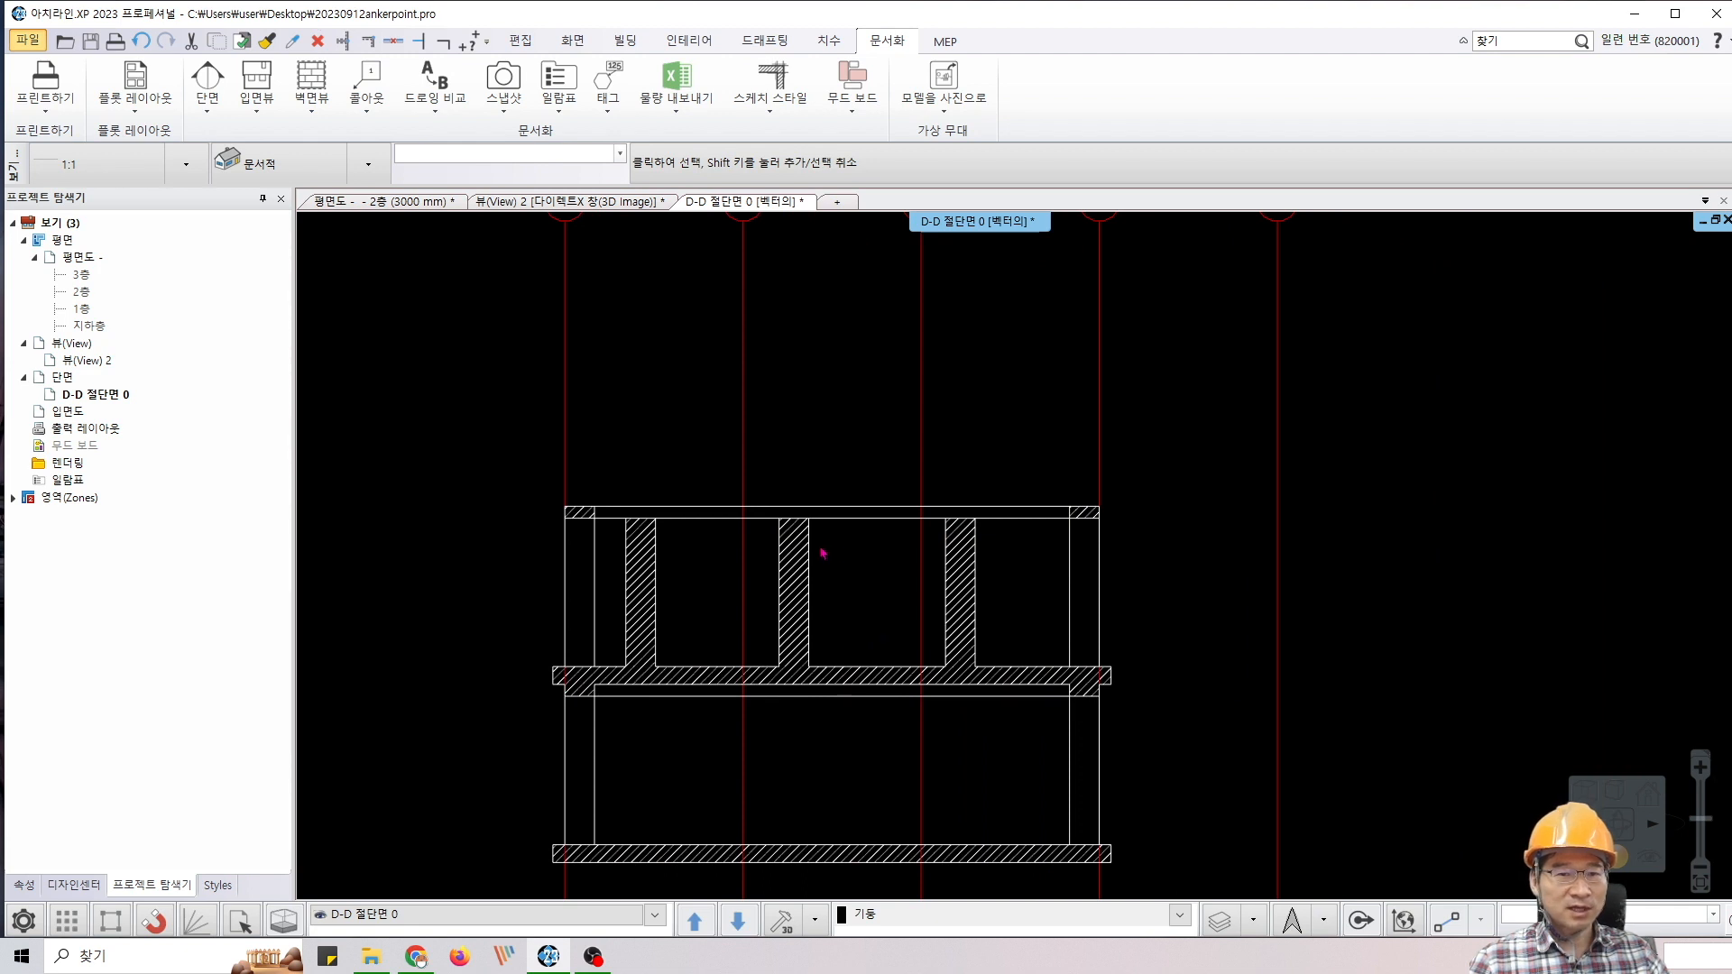
click(359, 206)
middle_drag(517, 413, 735, 512)
scroll(735, 511, up, 2)
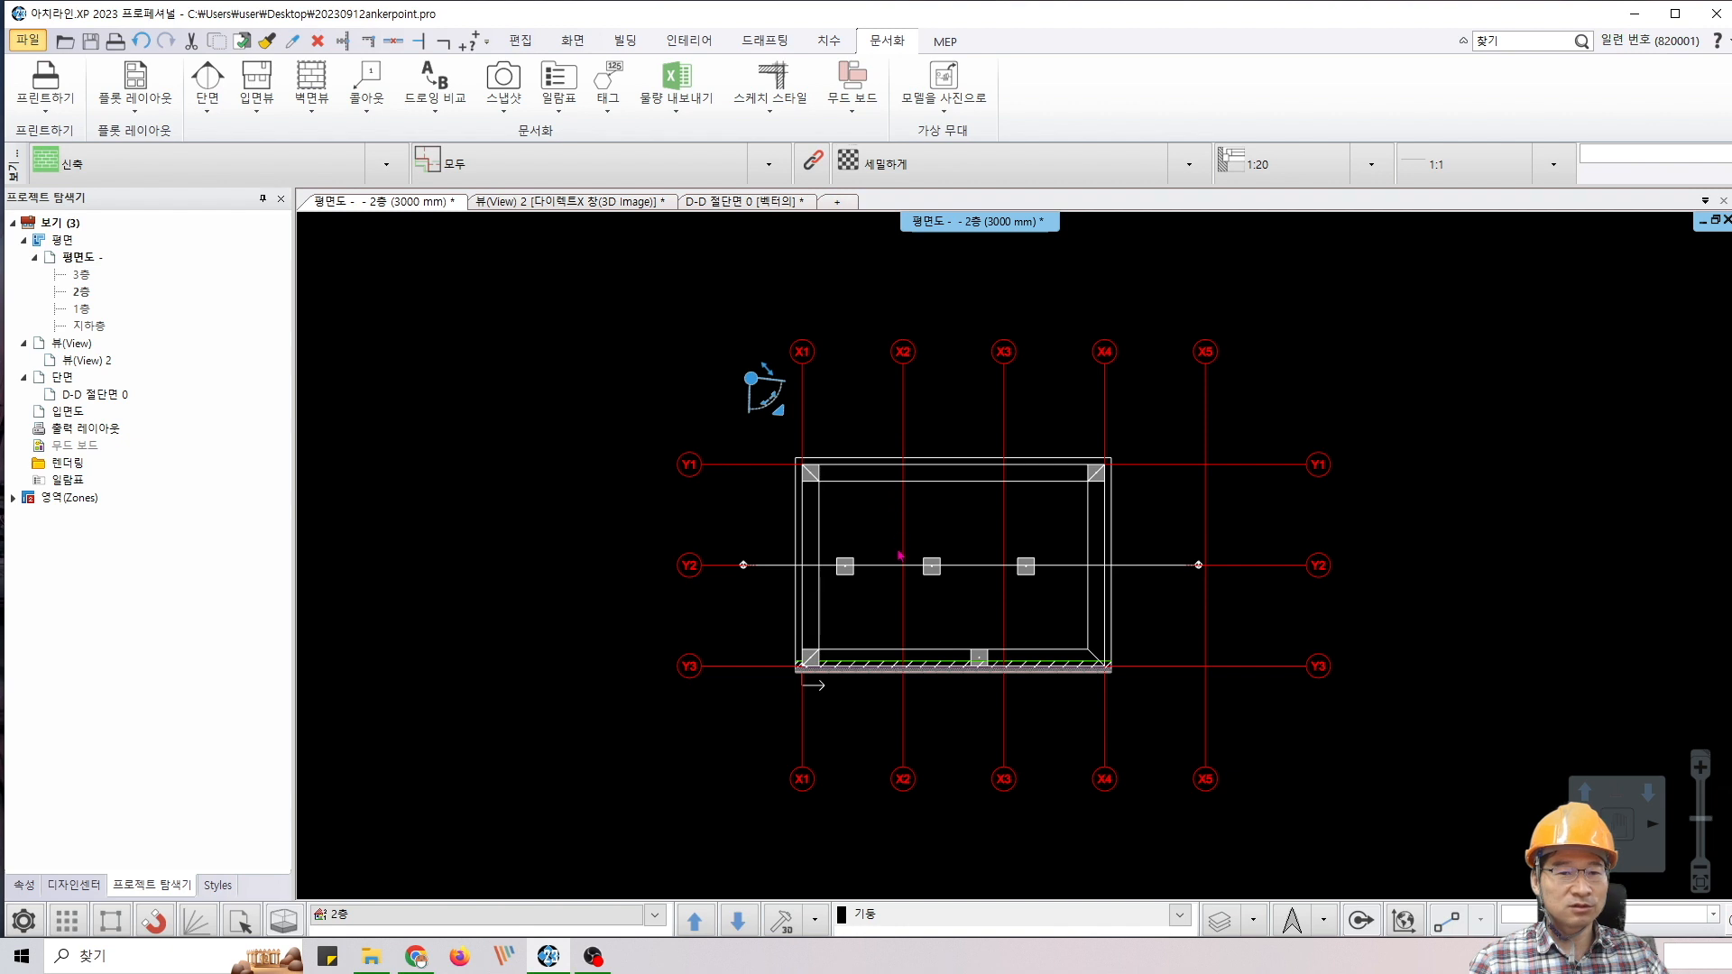
middle_drag(902, 556, 856, 559)
Try the vector (벡터의) display method in the elevation settings (입면 설정) and close the dialog without applying it
click(252, 116)
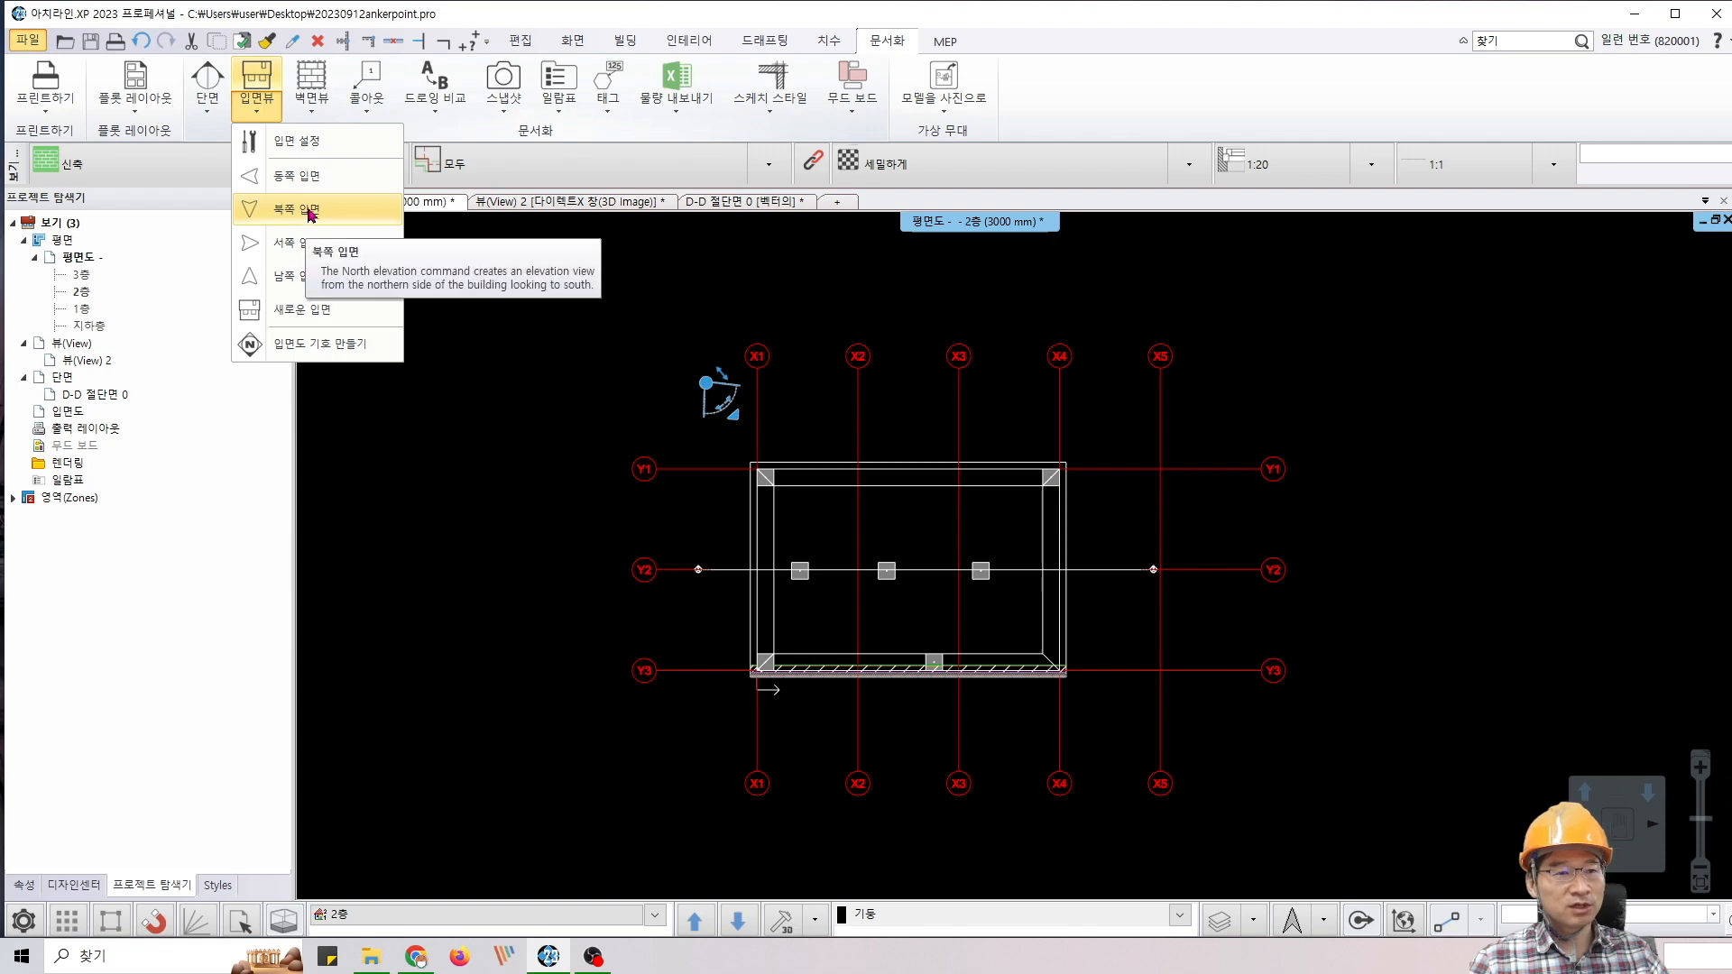
click(294, 145)
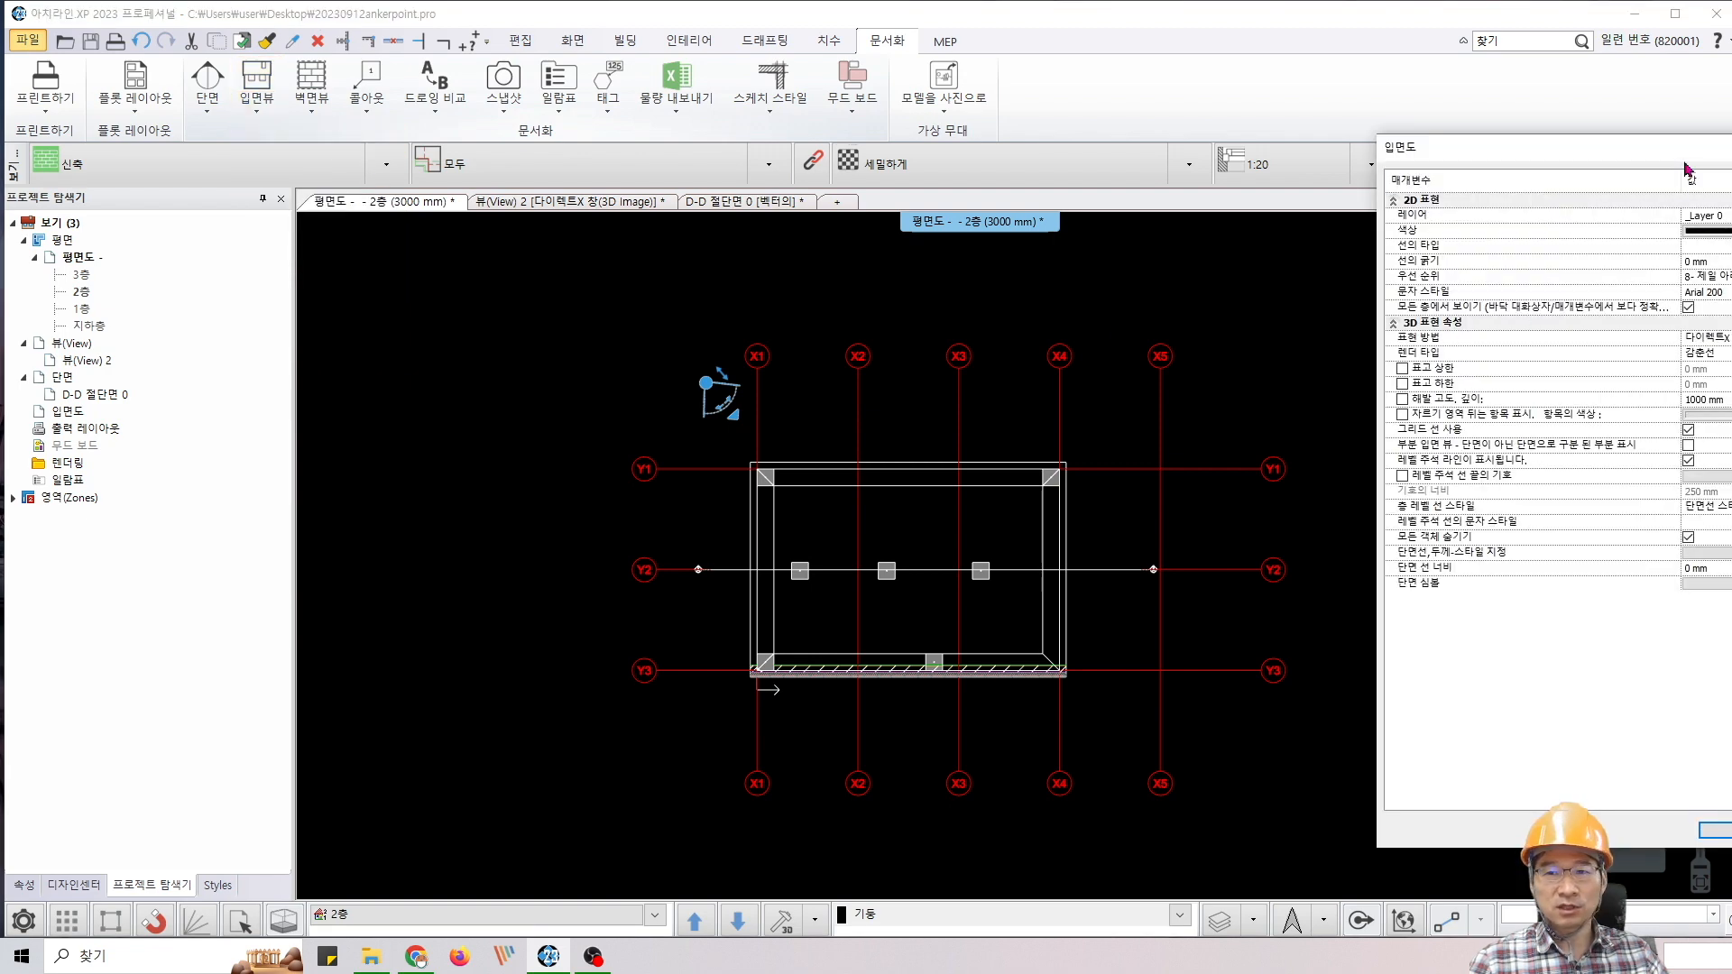
drag(1683, 156, 946, 237)
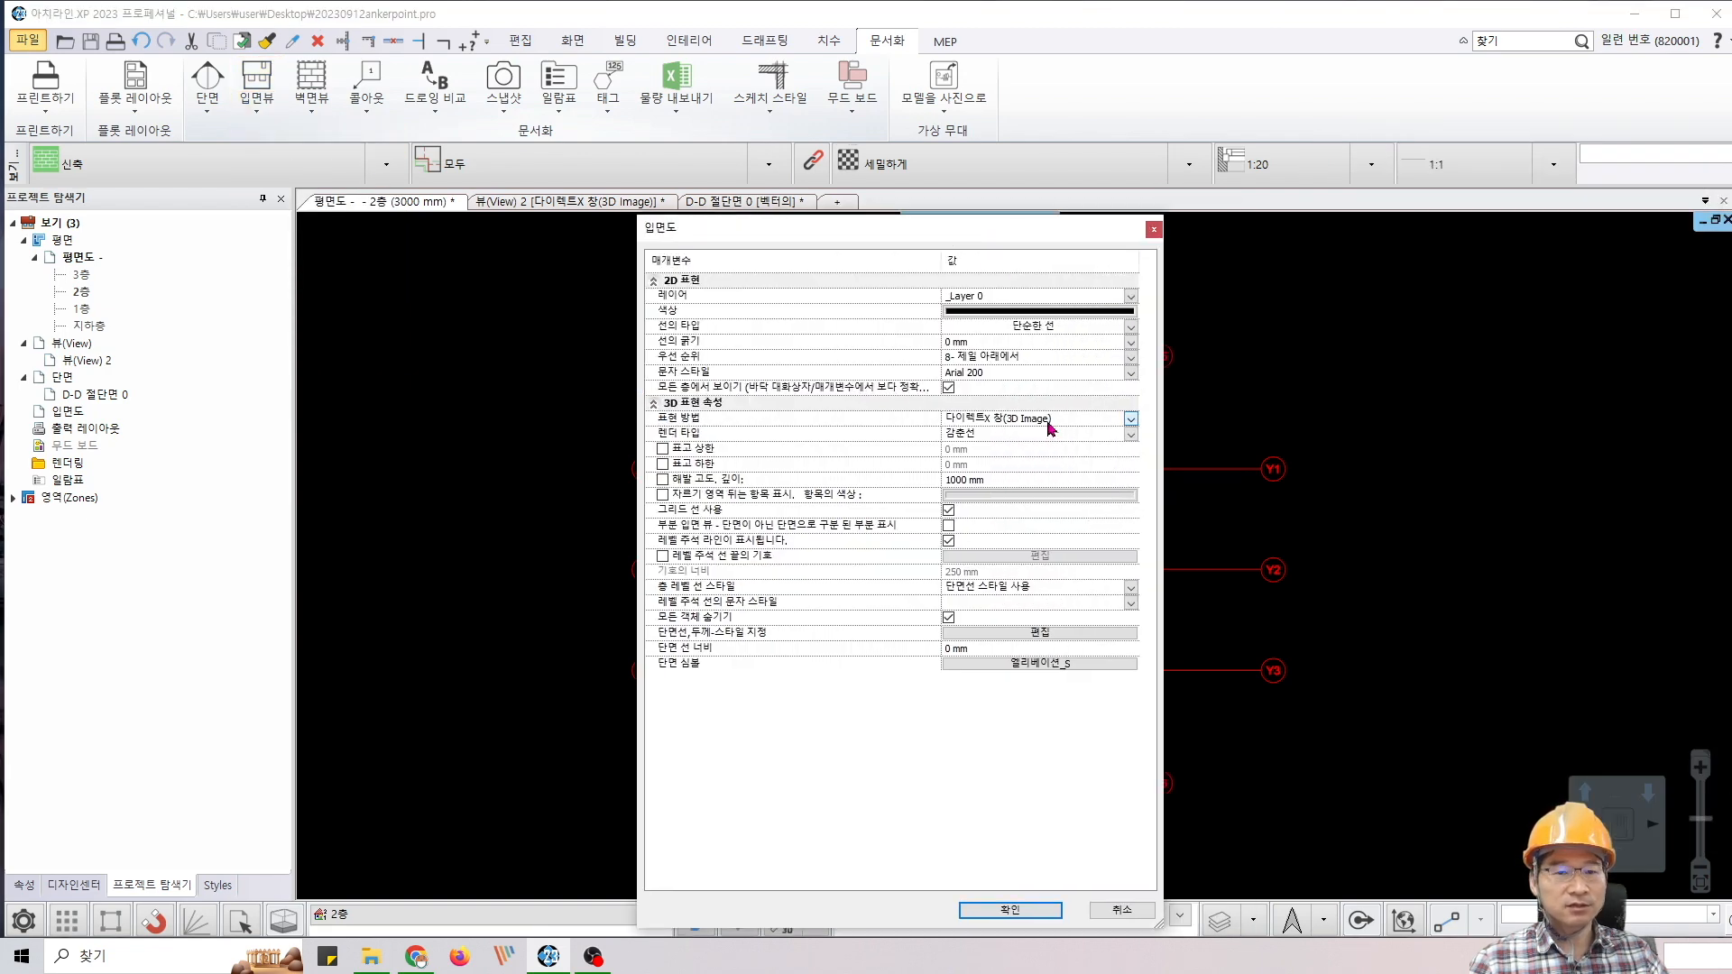
click(1050, 420)
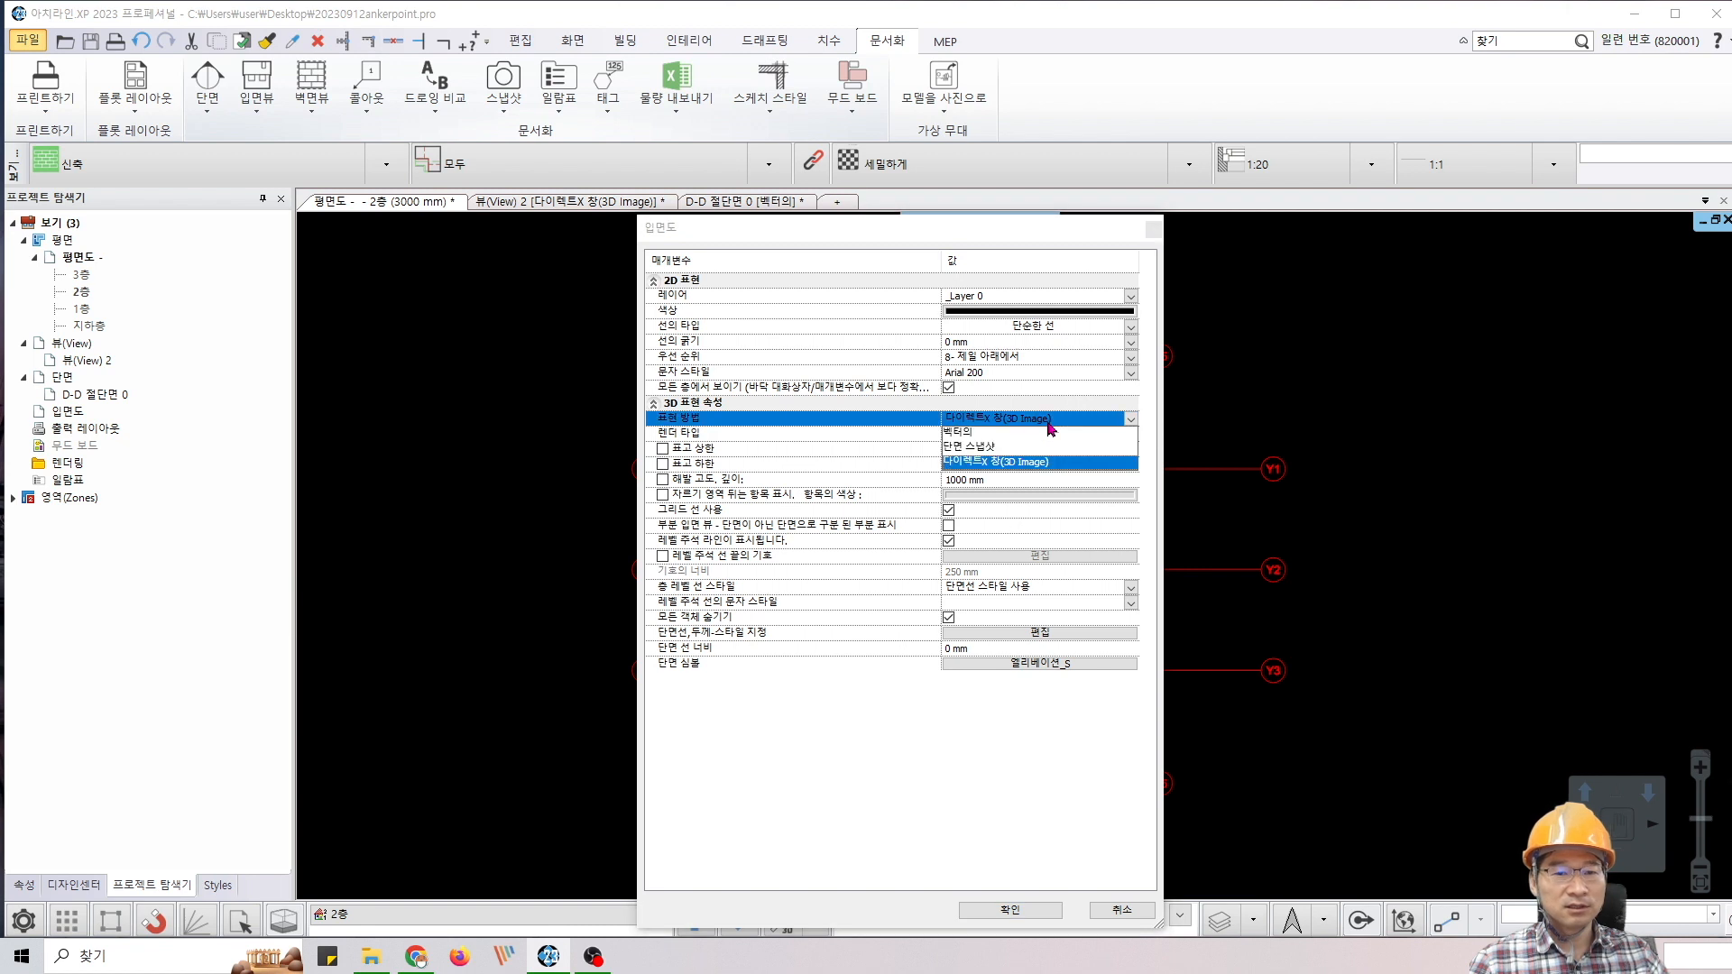
click(1046, 433)
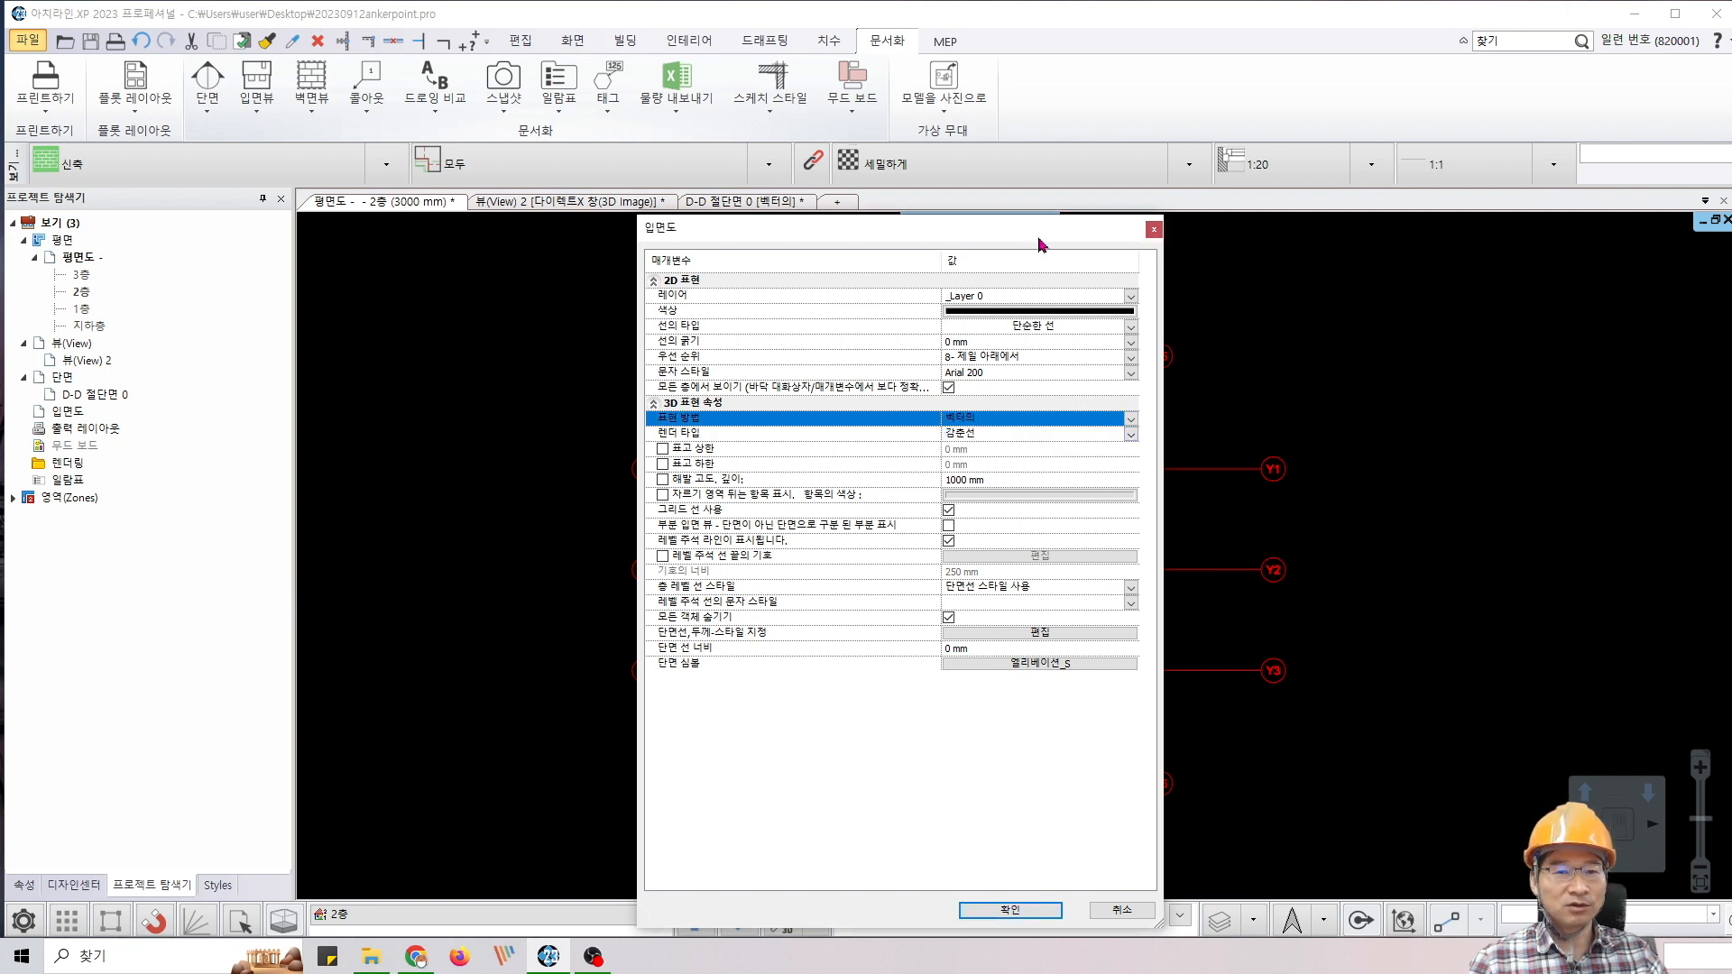
drag(1043, 236, 1070, 228)
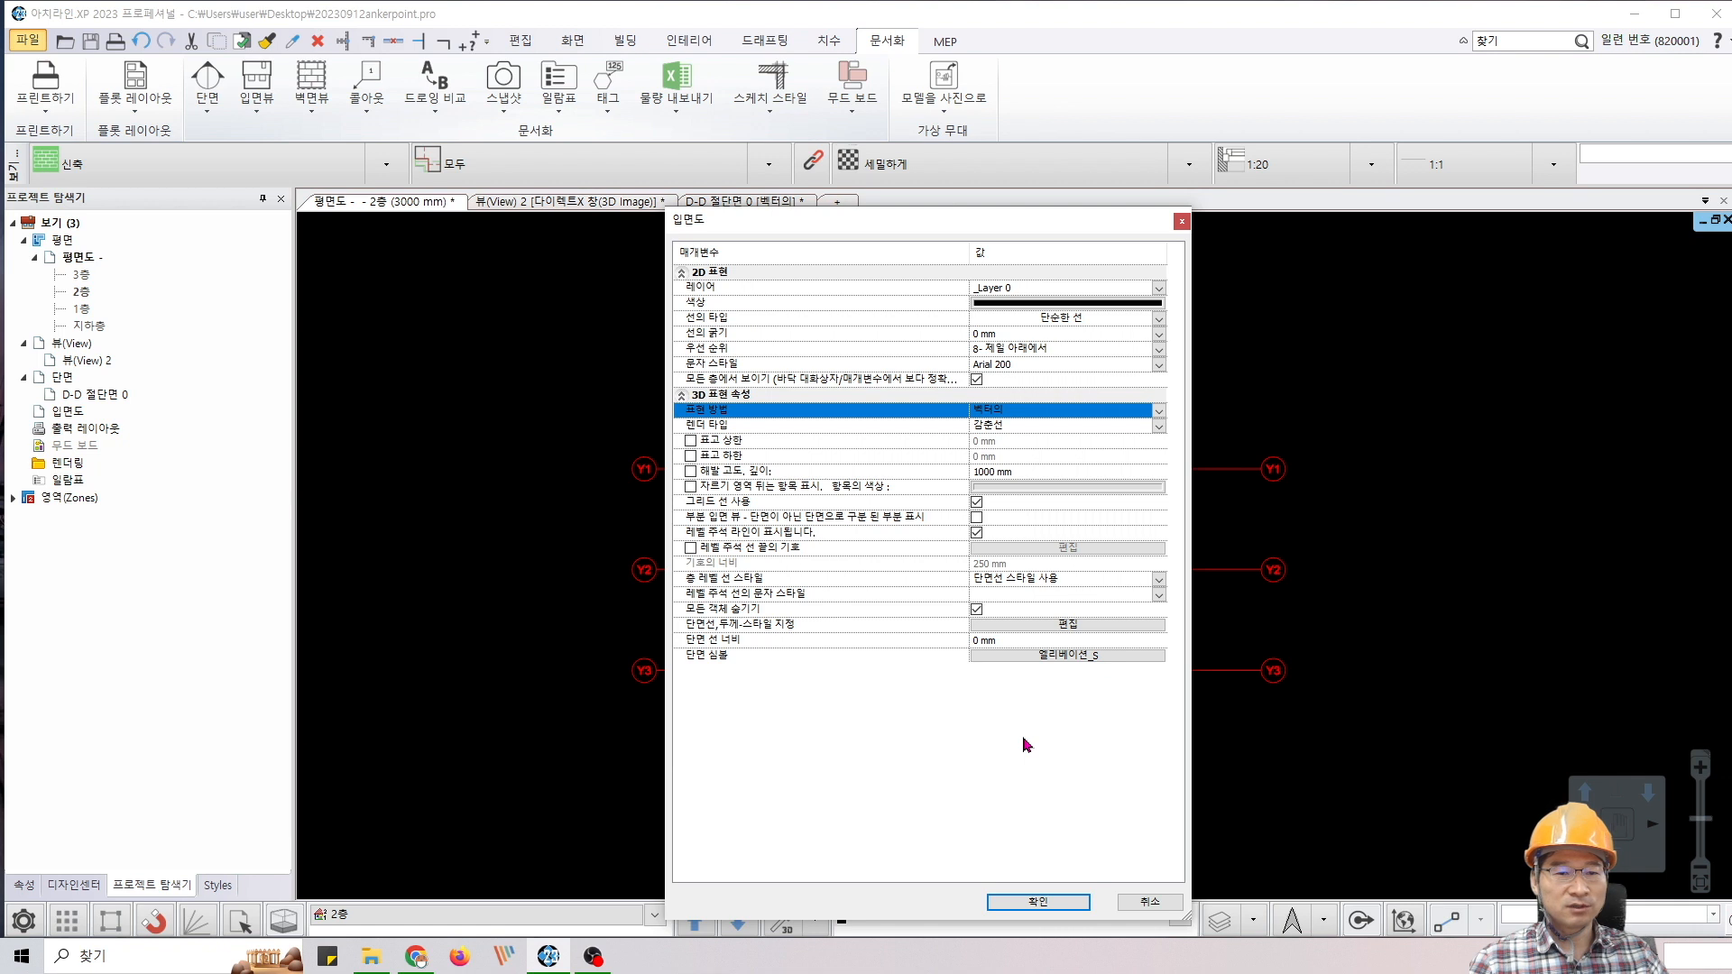
click(1181, 222)
scroll(1032, 467, up, 3)
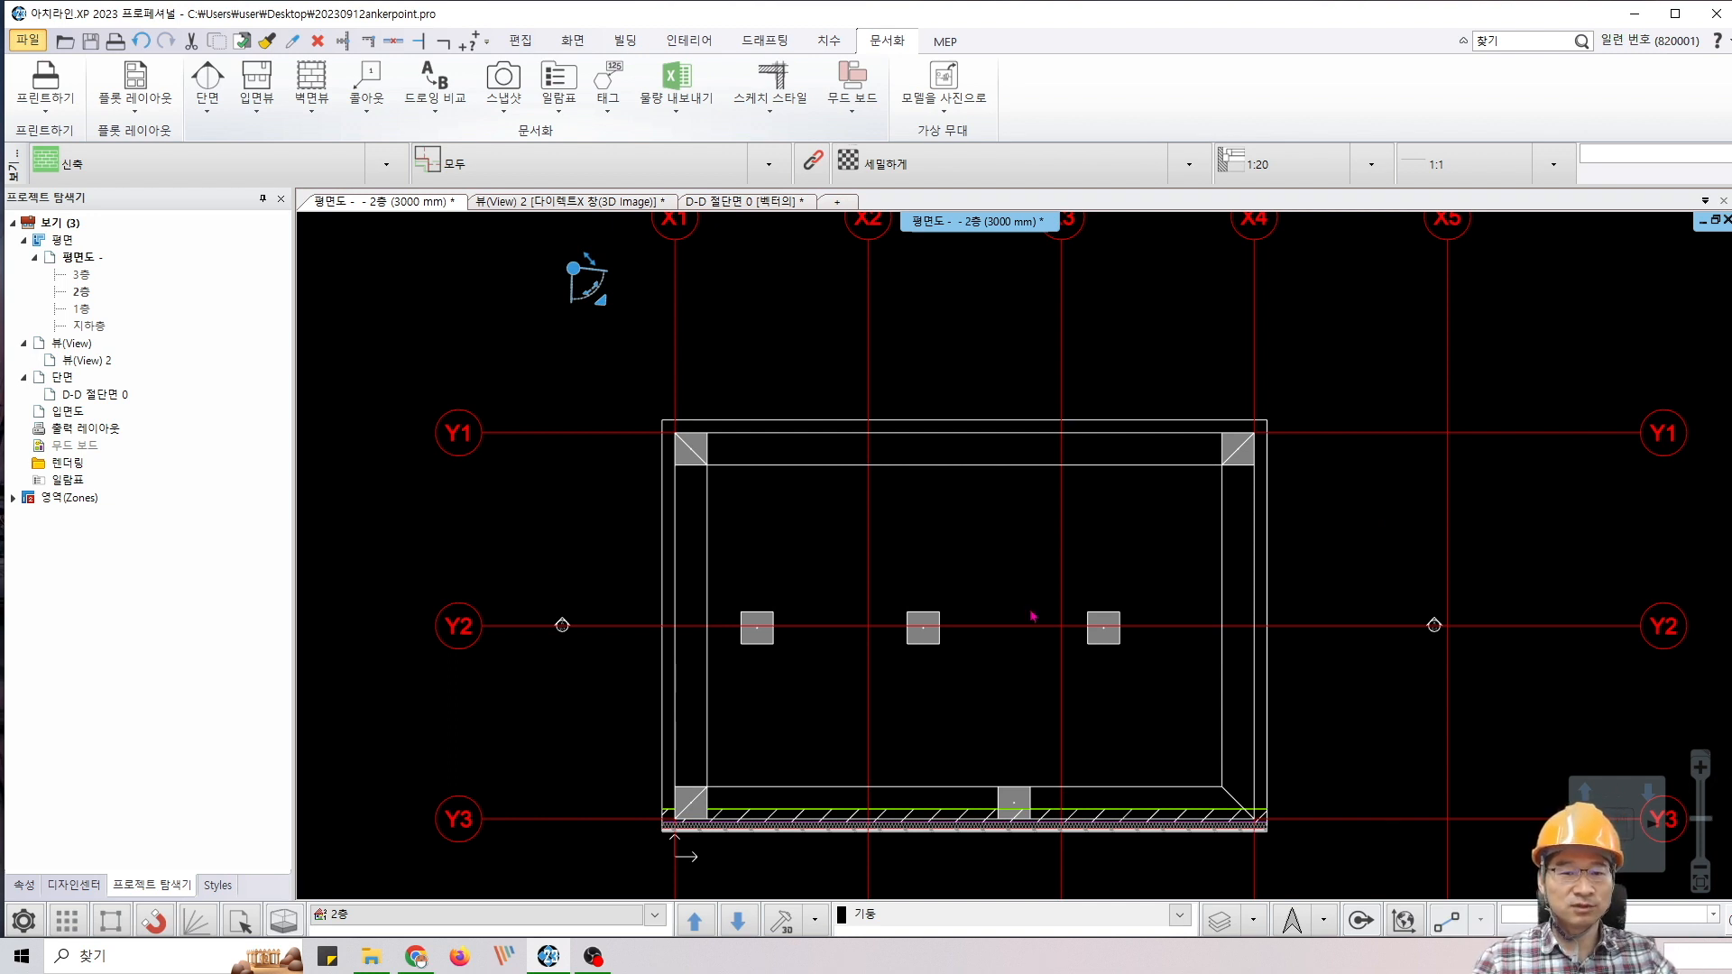
middle_drag(997, 635, 992, 623)
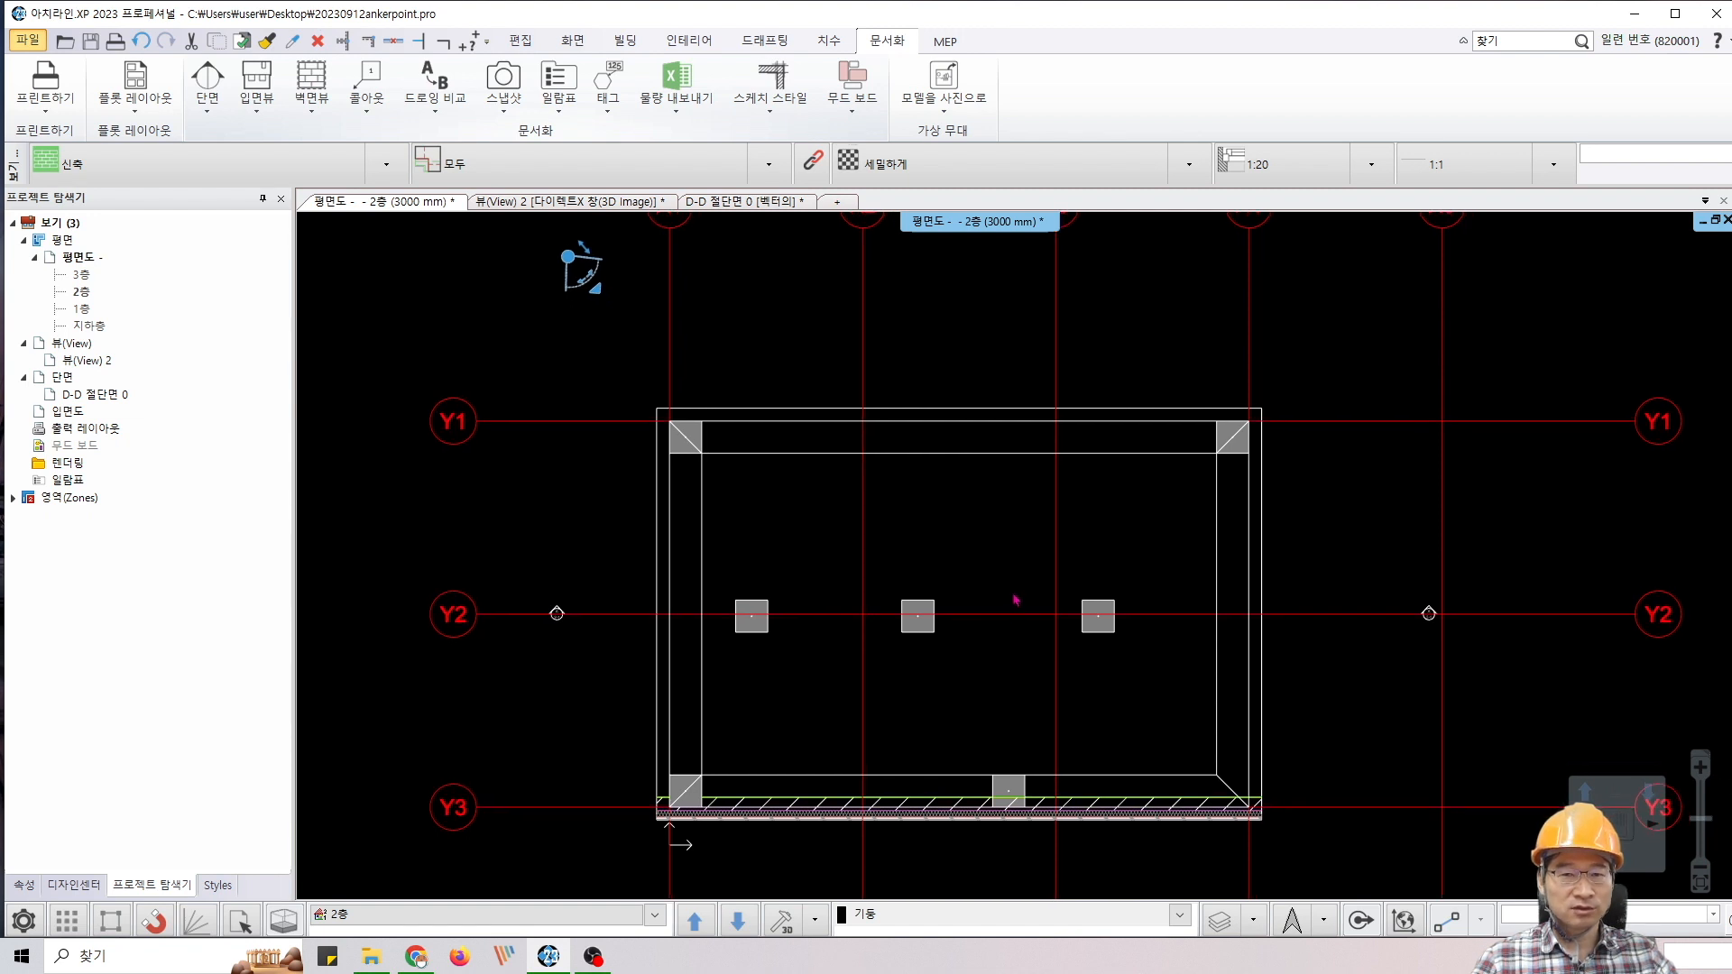